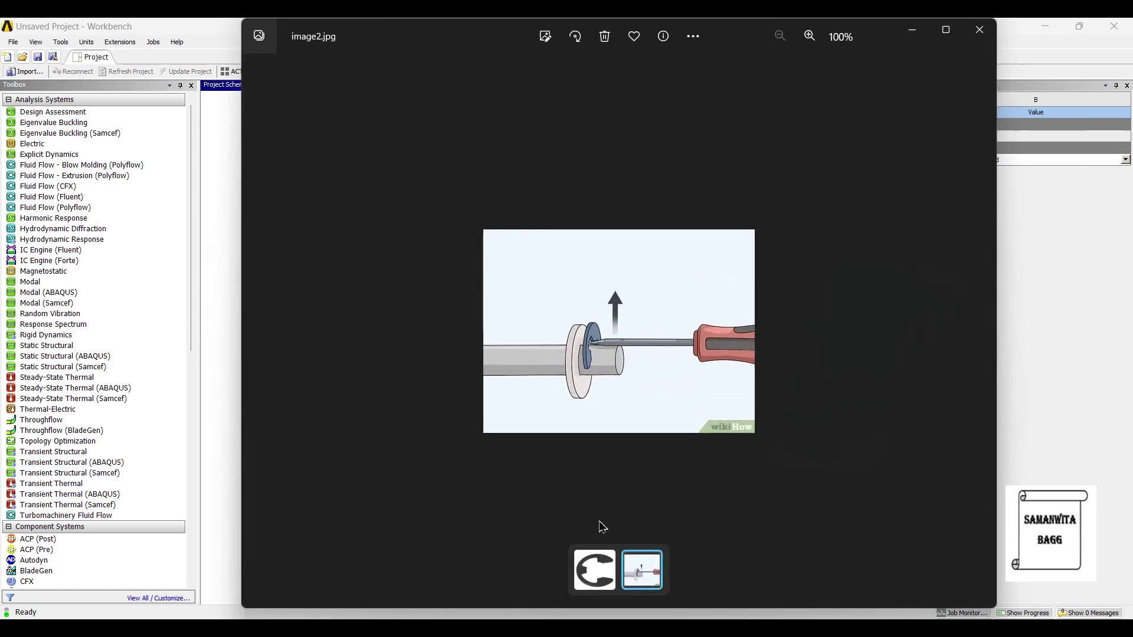
Open the E-clip reference picture image1.jpg in the photo viewer
{"action": "left_click", "coordinate": [595, 570]}
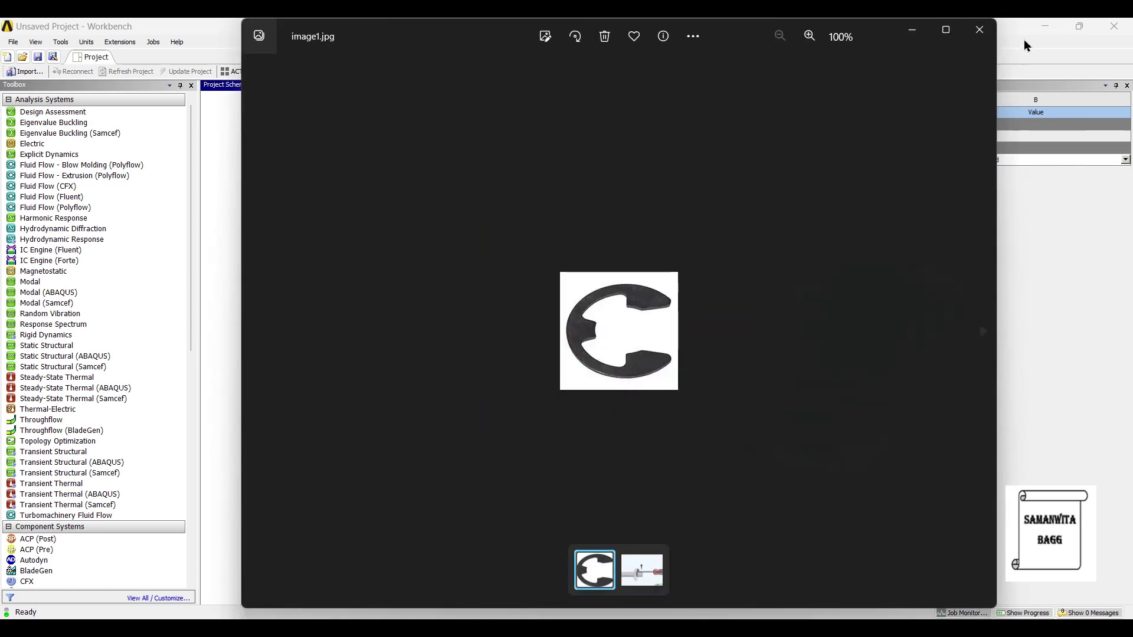
Maximize the viewer, zoom the E-clip photo to 194%, then show image2.jpg
{"action": "left_click", "coordinate": [946, 29]}
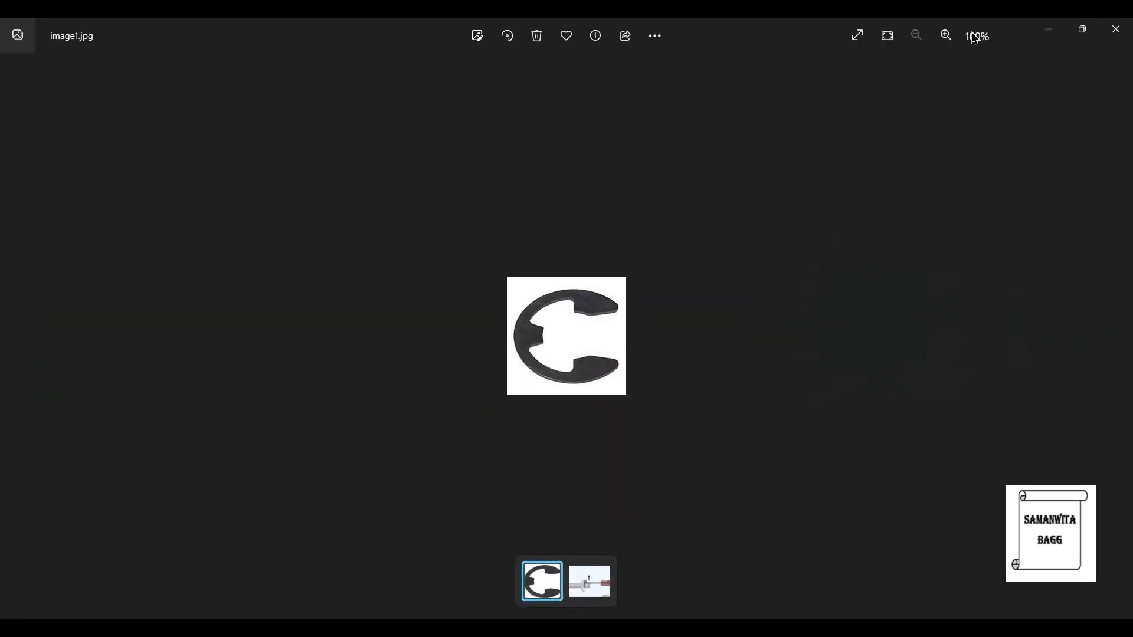
{"action": "scroll", "coordinate": [635, 260], "scroll_direction": "up", "scroll_amount": 3}
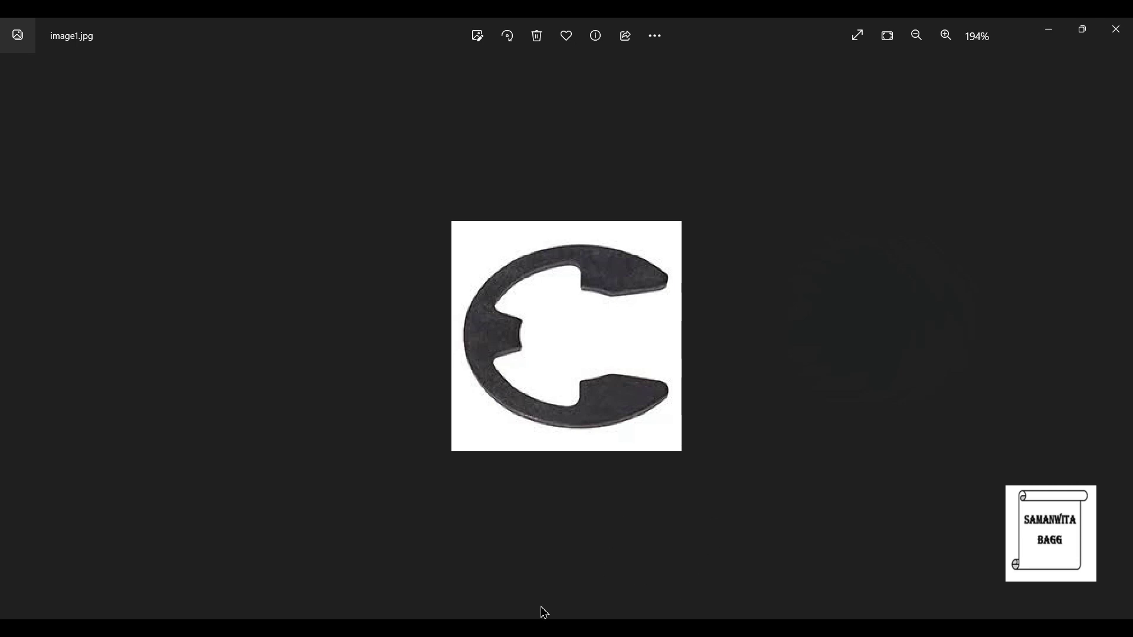
{"action": "left_click", "coordinate": [590, 581]}
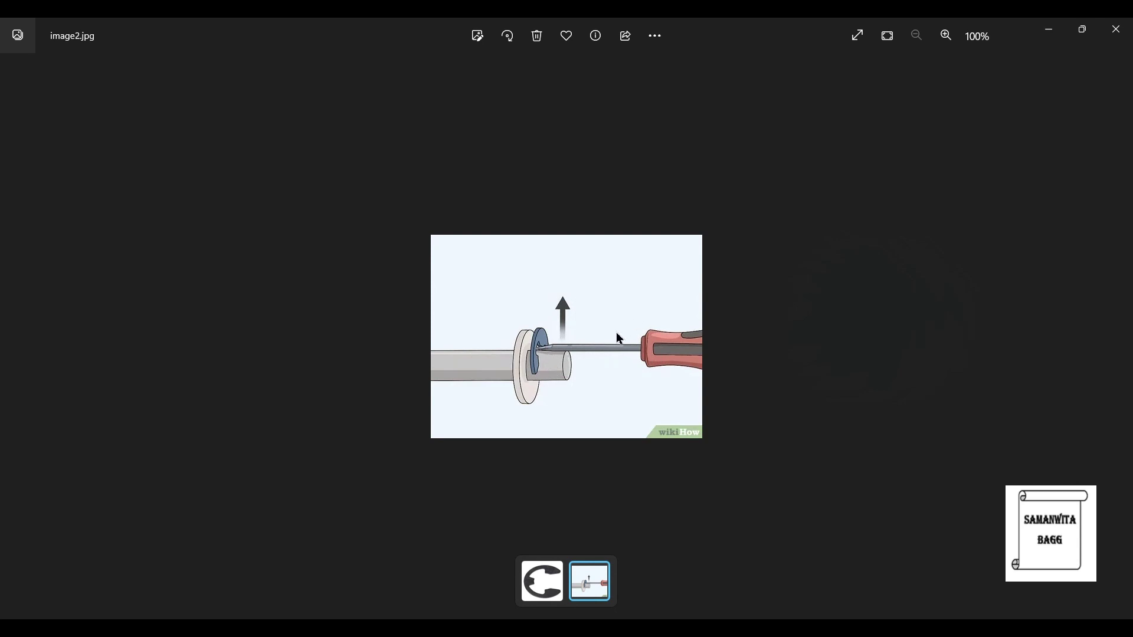
Add a standalone Geometry system and create its new DesignModeler geometry
{"action": "left_click", "coordinate": [1048, 30]}
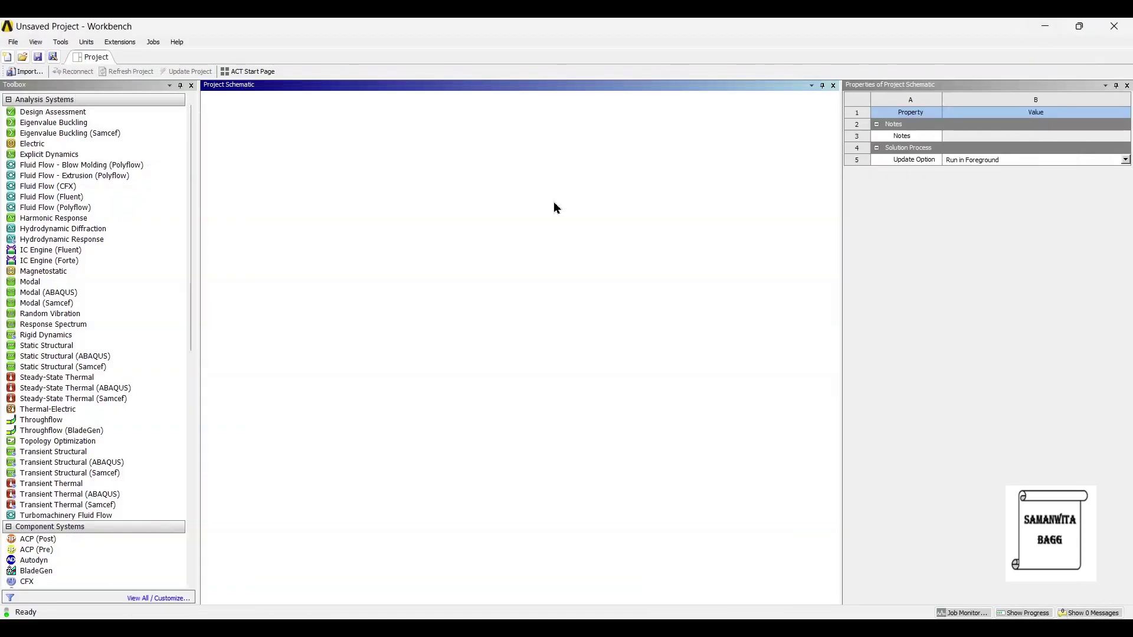
{"action": "scroll", "coordinate": [90, 508], "scroll_direction": "down", "scroll_amount": 3}
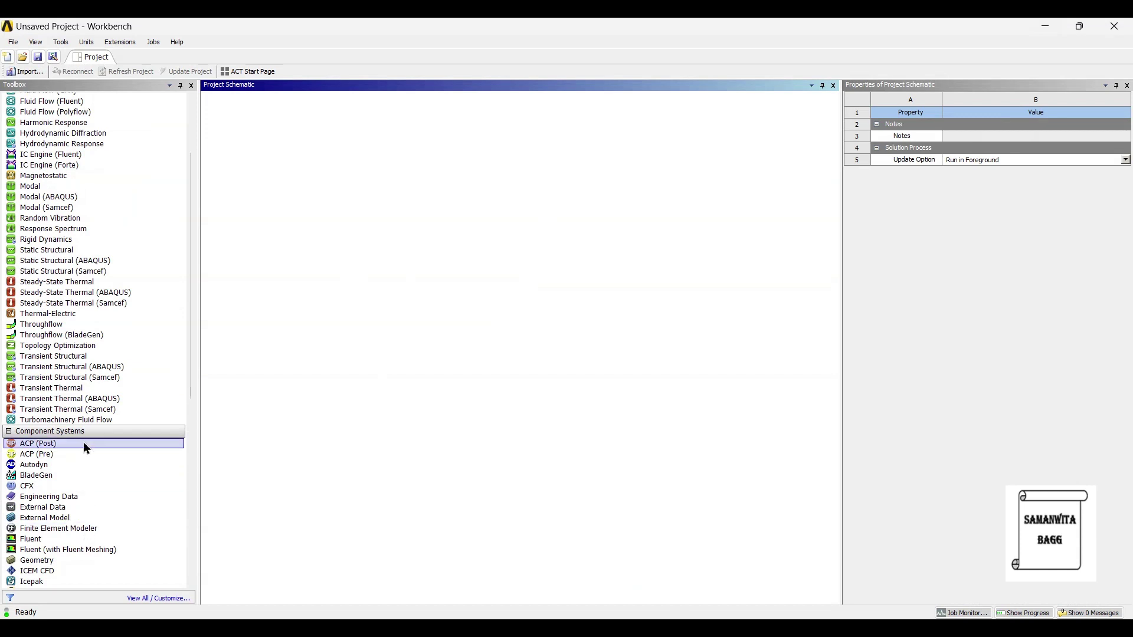
{"action": "double_click", "coordinate": [76, 560]}
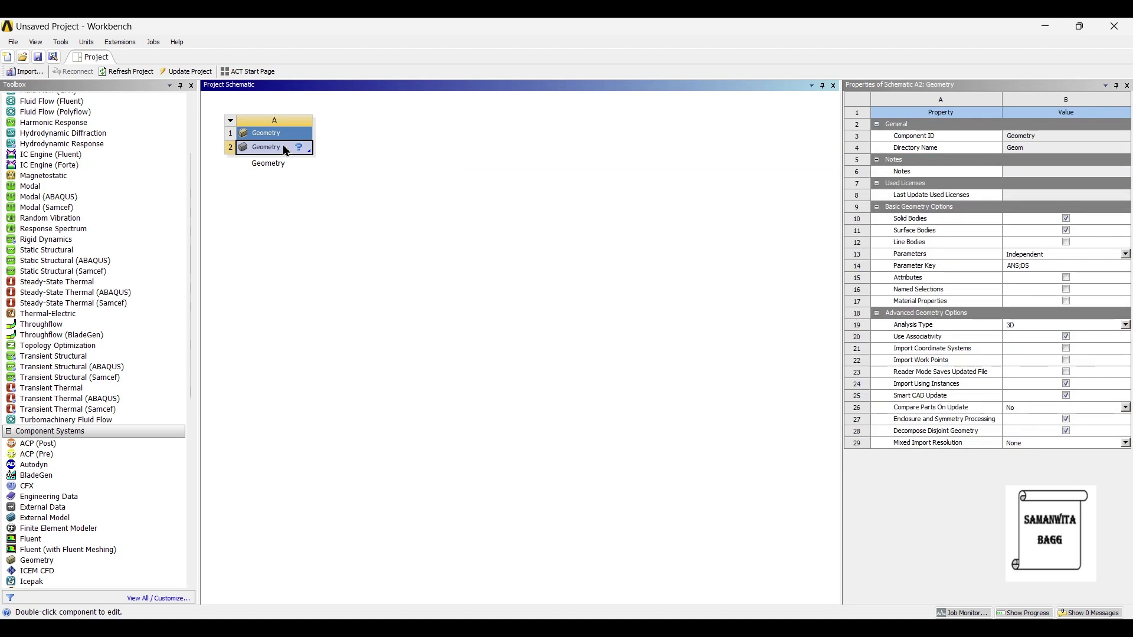
{"action": "right_click", "coordinate": [286, 151]}
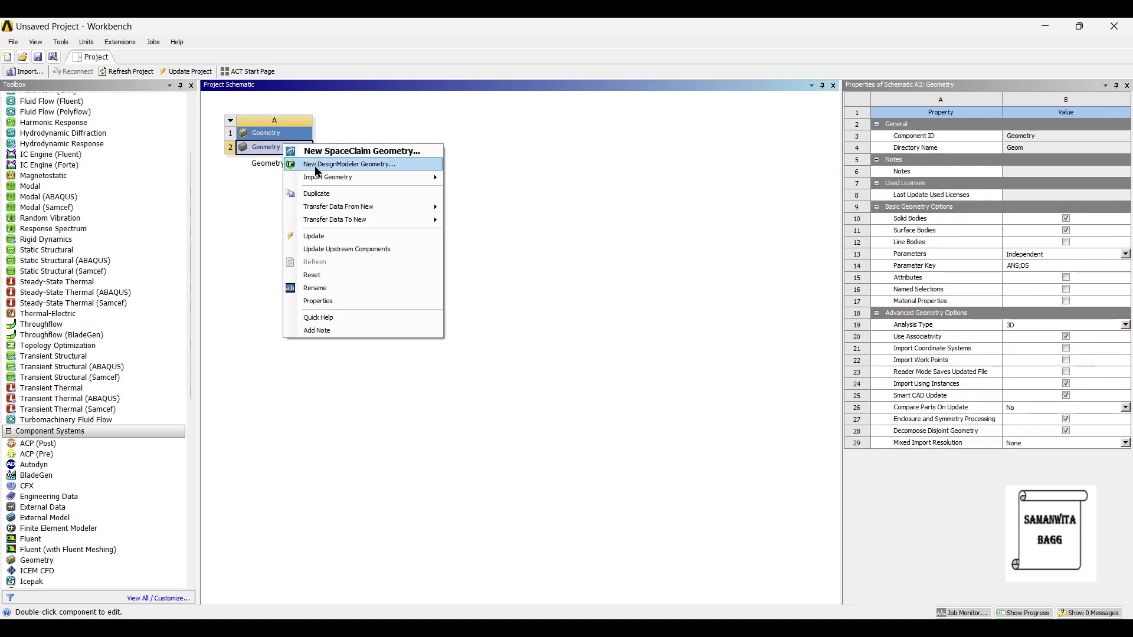
{"action": "left_click", "coordinate": [317, 165]}
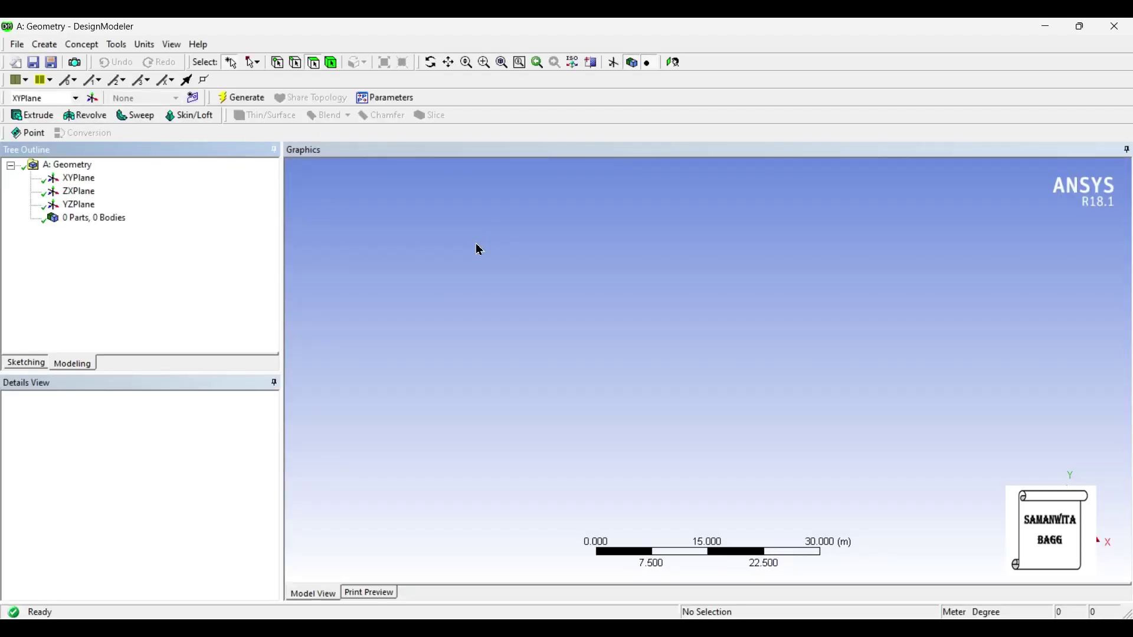
Set the model units to millimetres and view the XYPlane face-on
{"action": "left_click", "coordinate": [145, 45]}
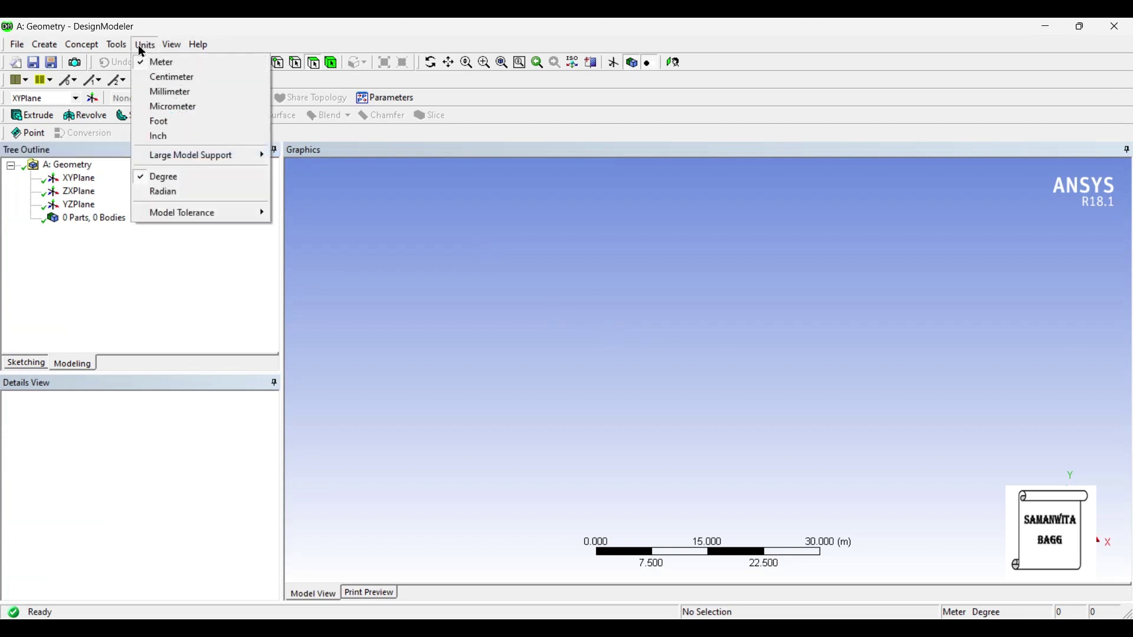
{"action": "left_click", "coordinate": [162, 93]}
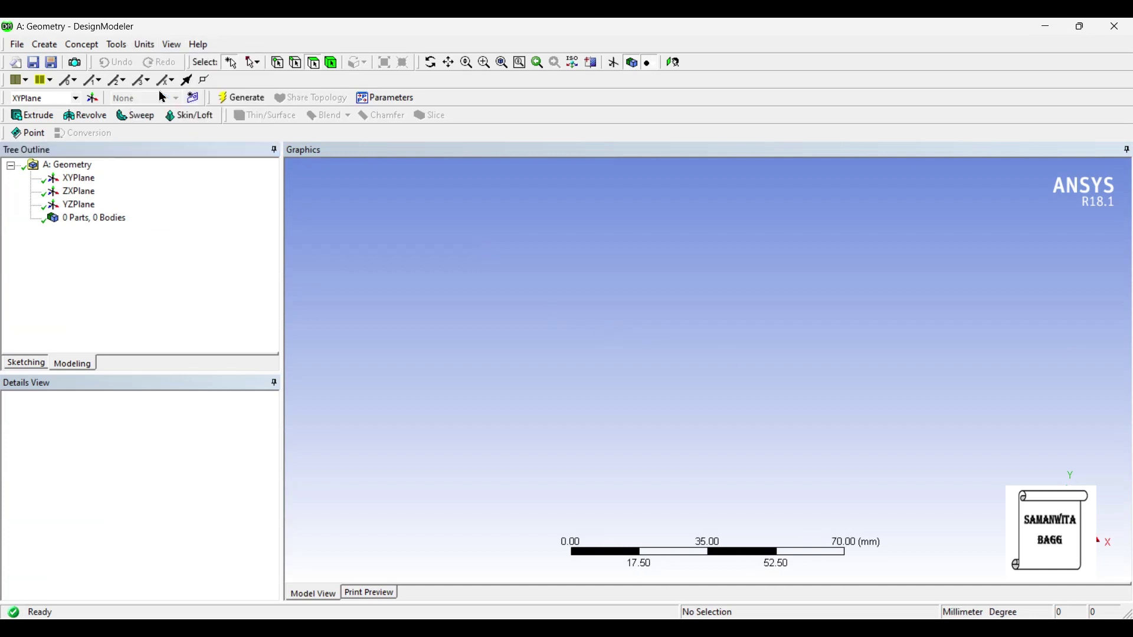
{"action": "left_click", "coordinate": [82, 179]}
{"action": "left_click", "coordinate": [674, 62]}
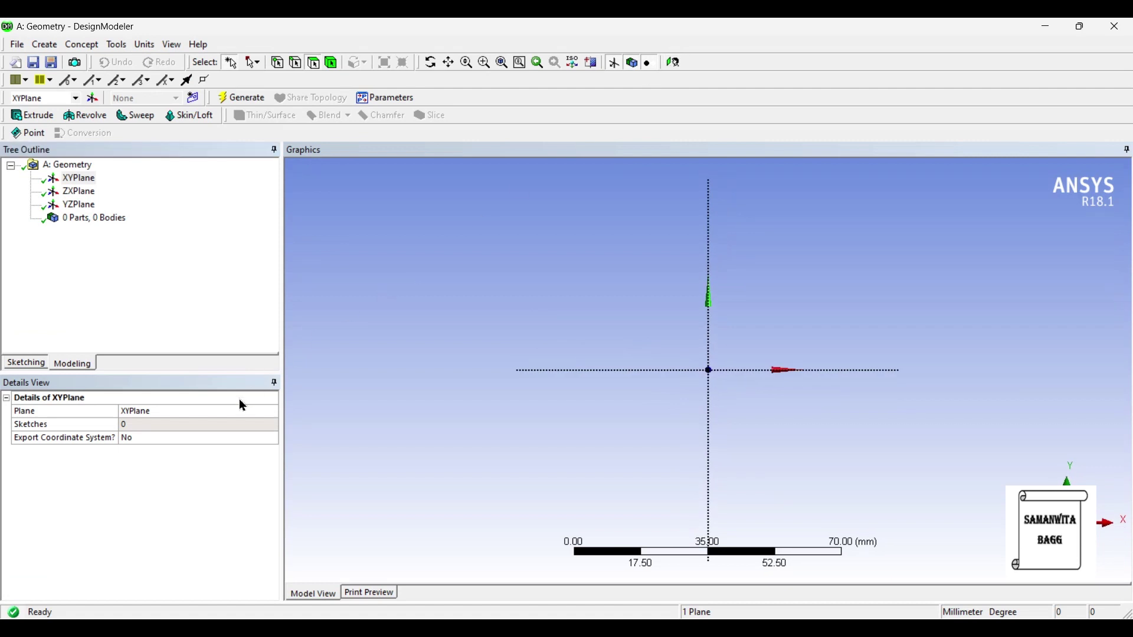
Sketch two concentric circles centred on the origin of the XYPlane
{"action": "left_click", "coordinate": [26, 363]}
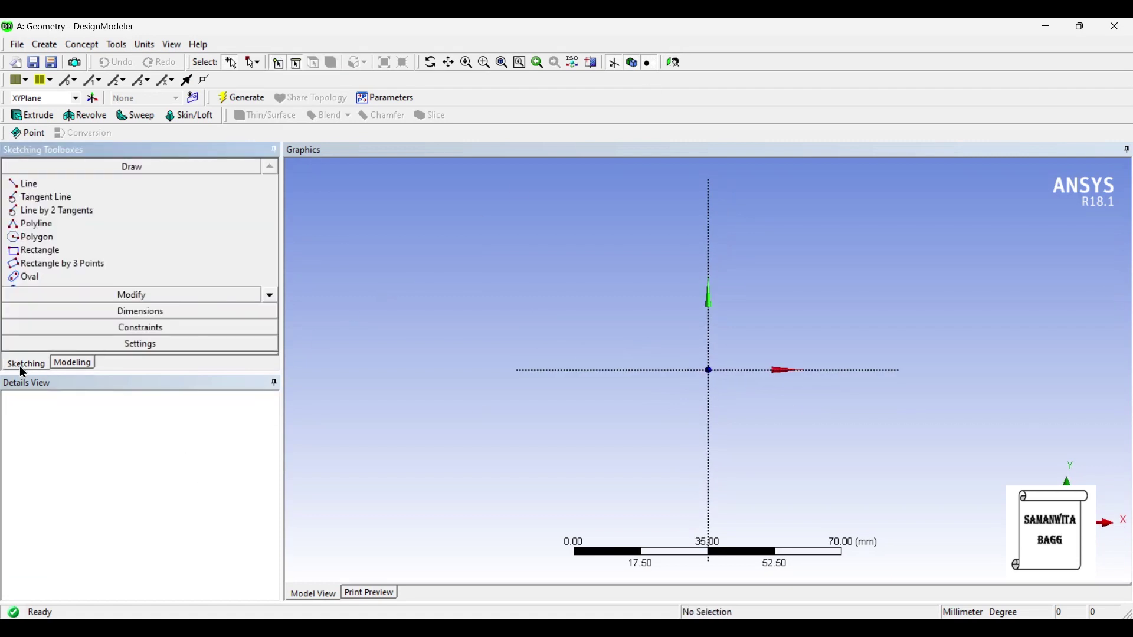
{"action": "left_click", "coordinate": [269, 297]}
{"action": "left_click", "coordinate": [270, 299]}
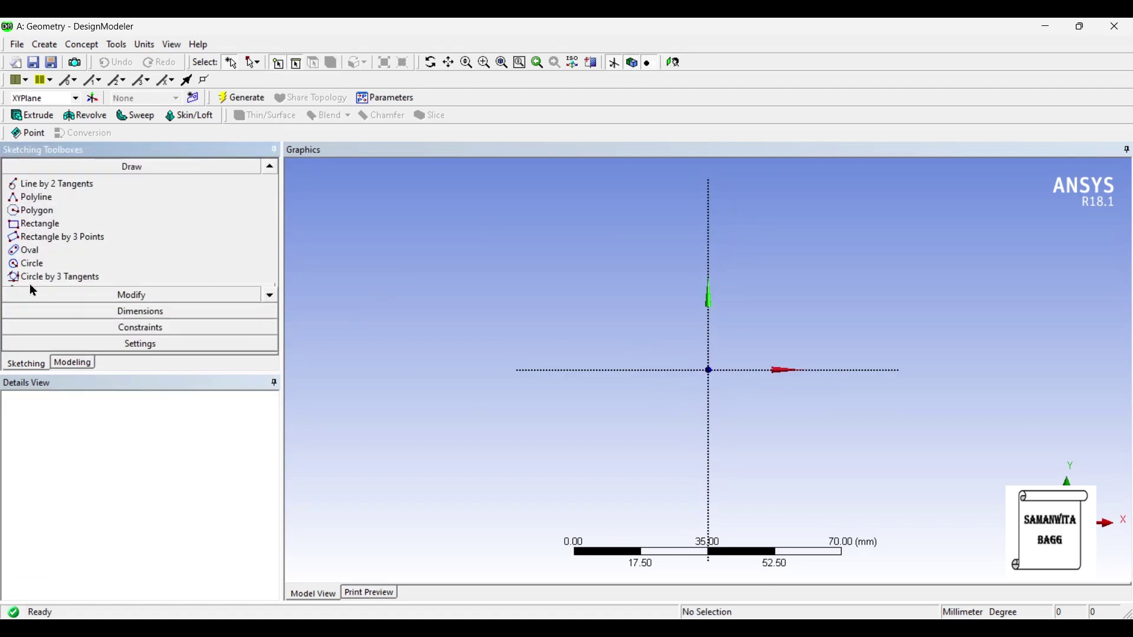
{"action": "left_click", "coordinate": [32, 263]}
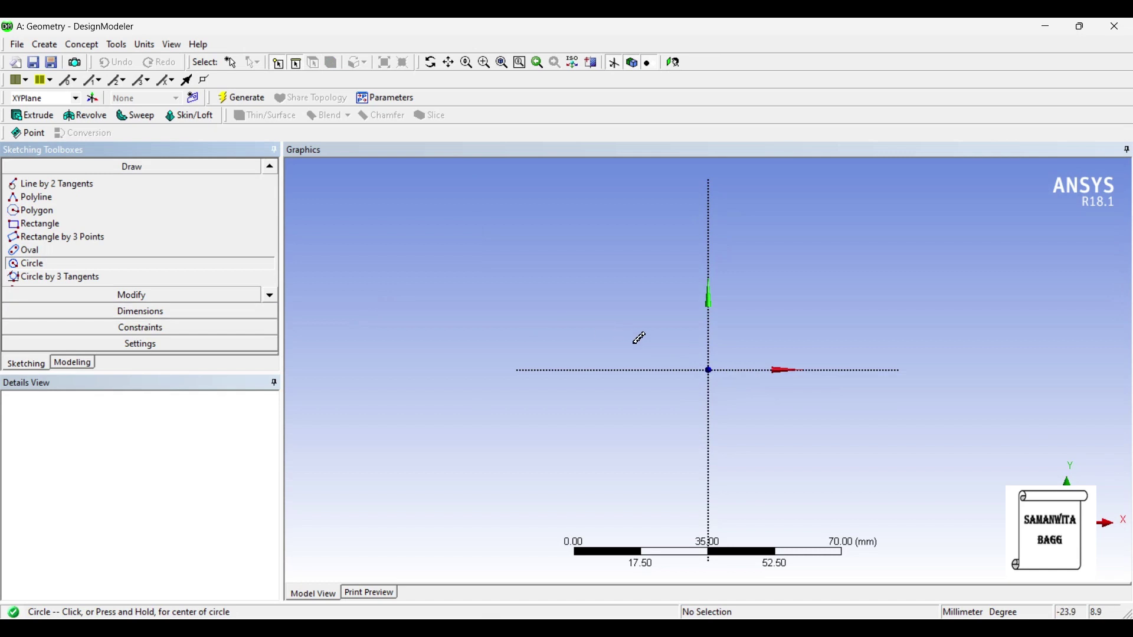
{"action": "left_click", "coordinate": [710, 371]}
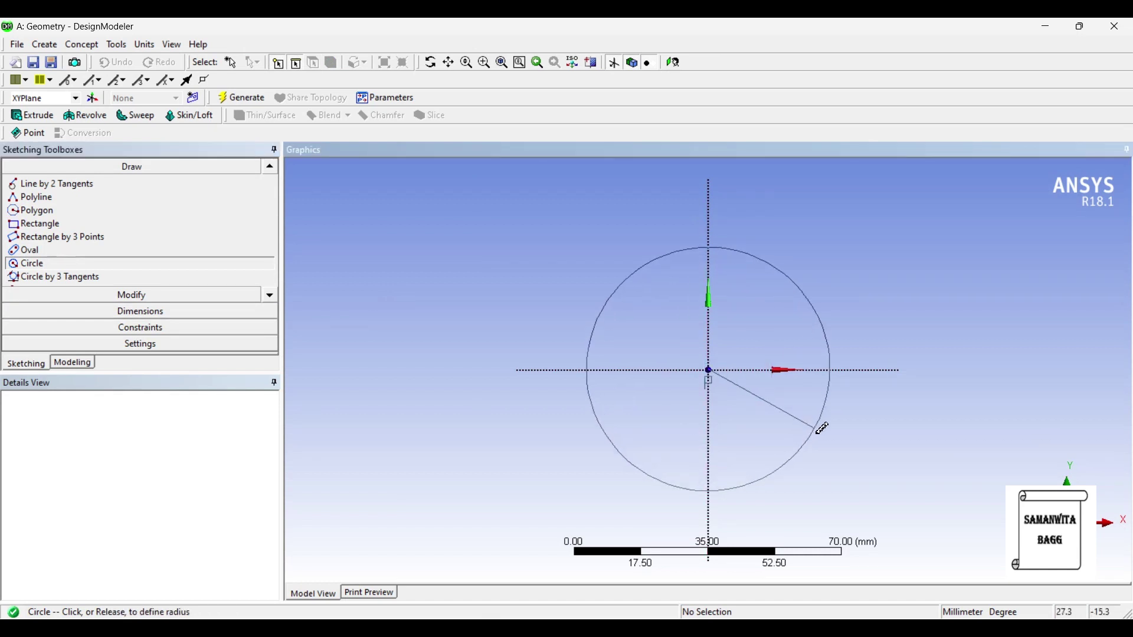
{"action": "left_click", "coordinate": [822, 425]}
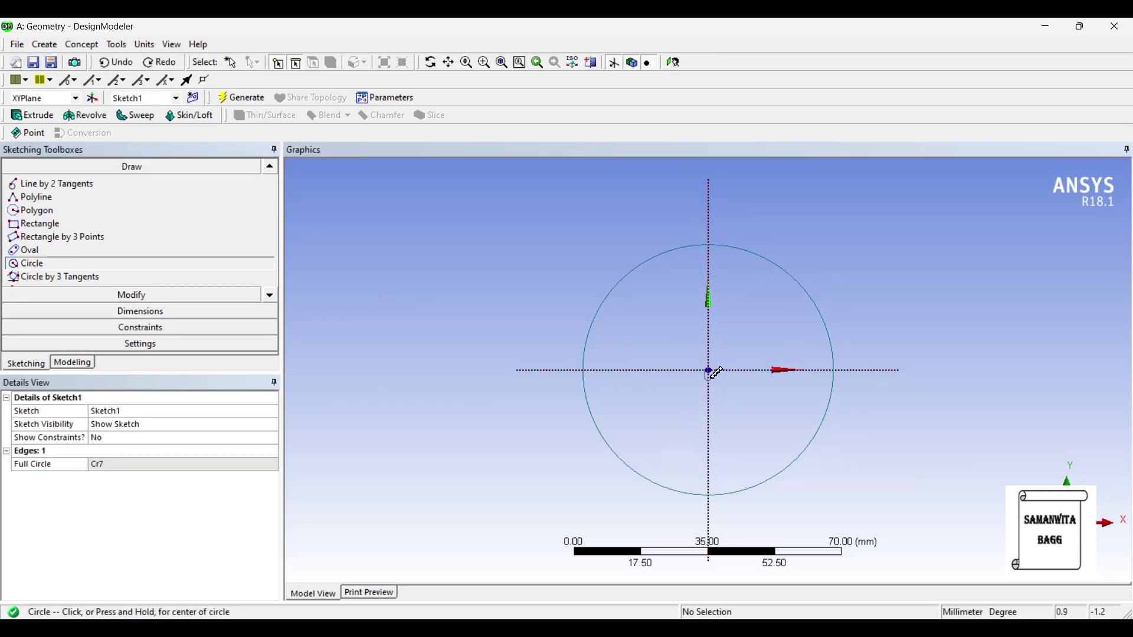
{"action": "left_click", "coordinate": [710, 371]}
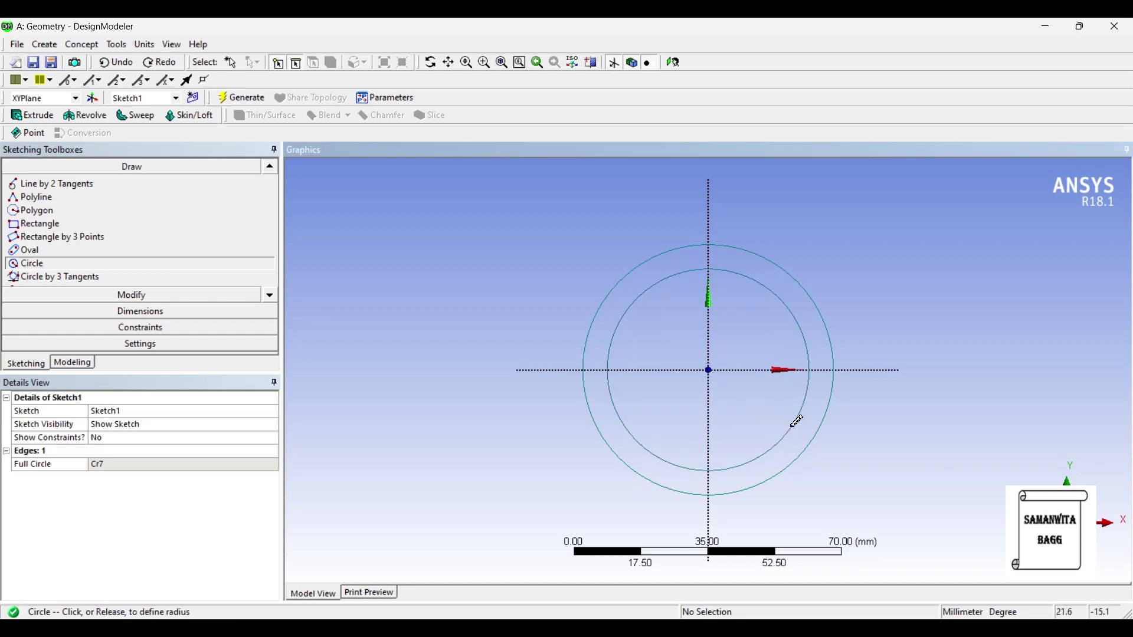
{"action": "left_click", "coordinate": [797, 419]}
Add diameter dimensions D1 to the outer circle and D2 to the inner circle
{"action": "left_click", "coordinate": [163, 316]}
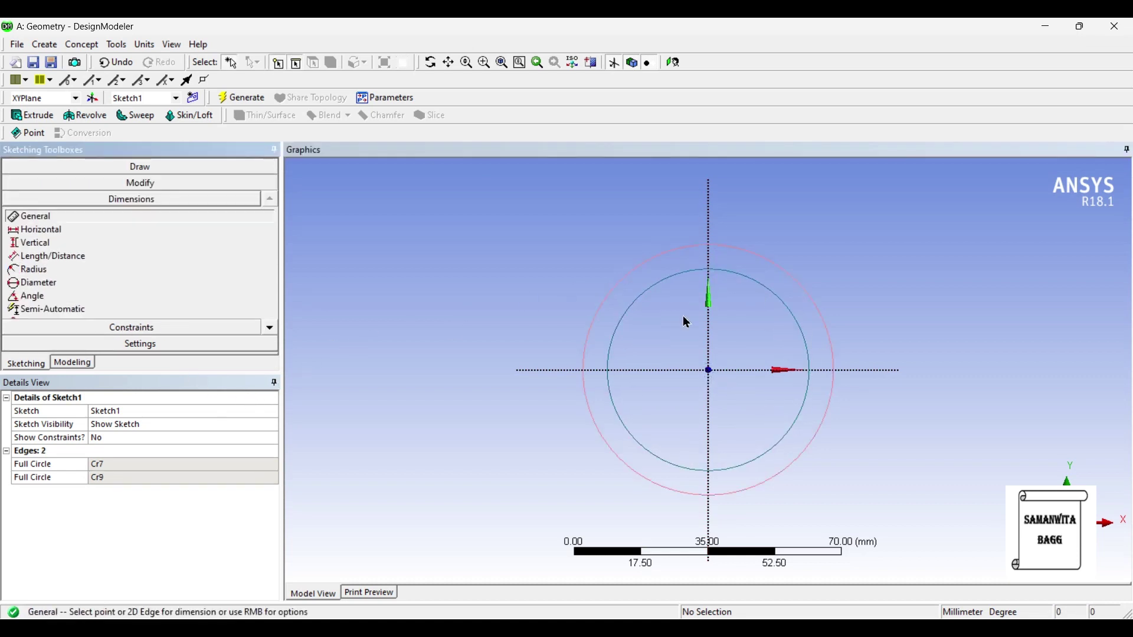
{"action": "left_click", "coordinate": [807, 294]}
{"action": "left_click", "coordinate": [921, 278]}
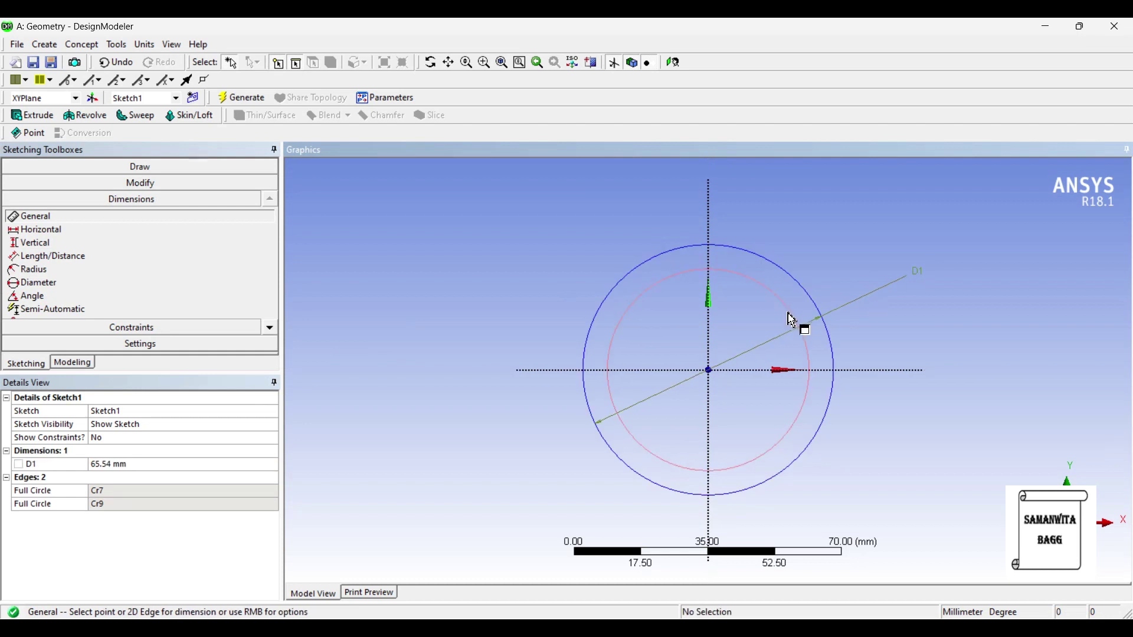
{"action": "left_click", "coordinate": [800, 325]}
{"action": "left_click", "coordinate": [845, 236]}
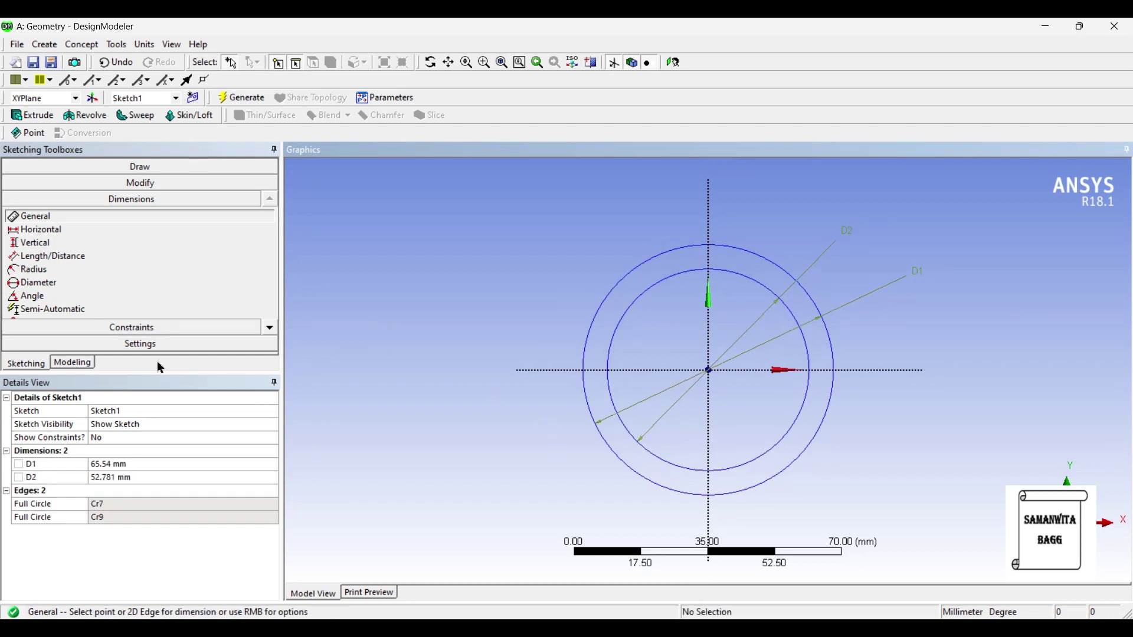
Set inner diameter D2 to 30 mm and outer diameter D1 to 50 mm
{"action": "left_click", "coordinate": [111, 479]}
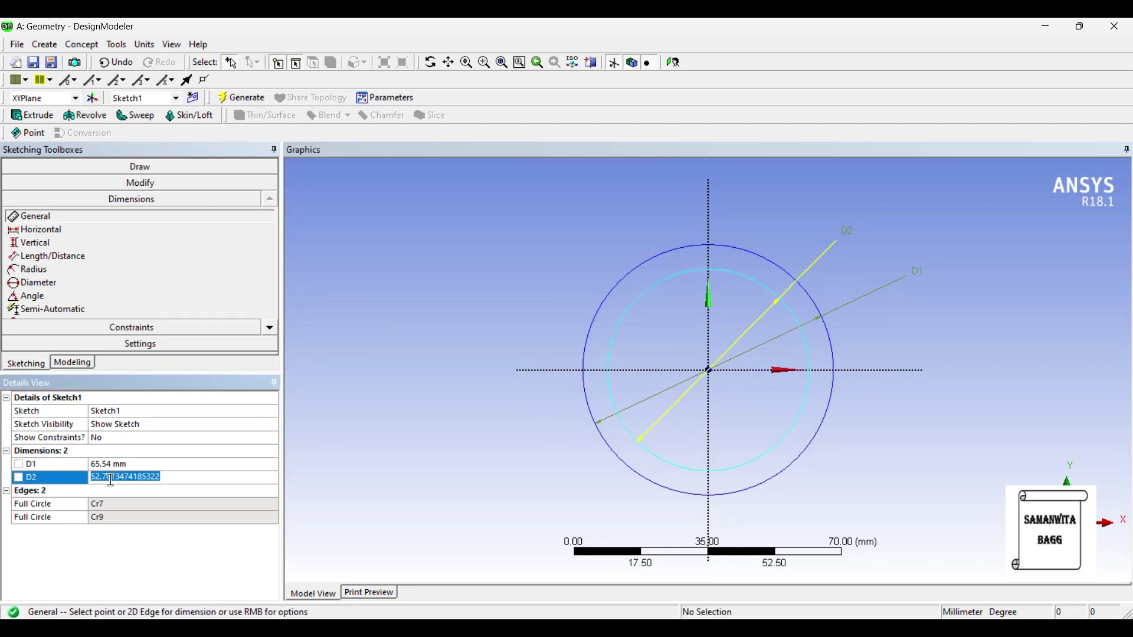
{"action": "type", "text": "30"}
{"action": "key", "text": "Return"}
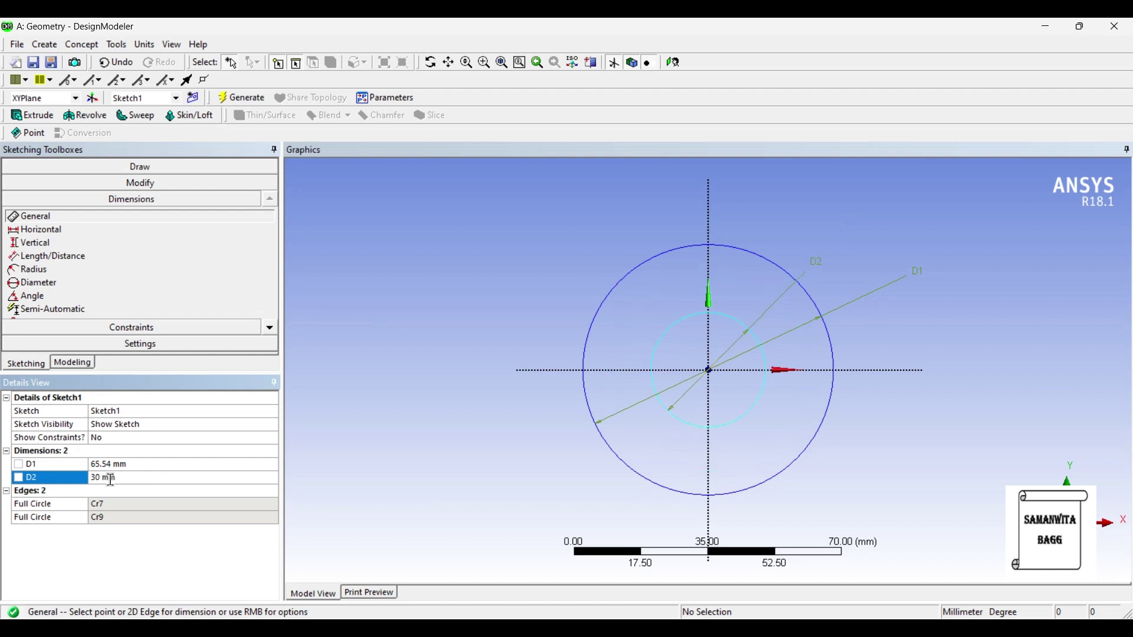
{"action": "left_click", "coordinate": [120, 465]}
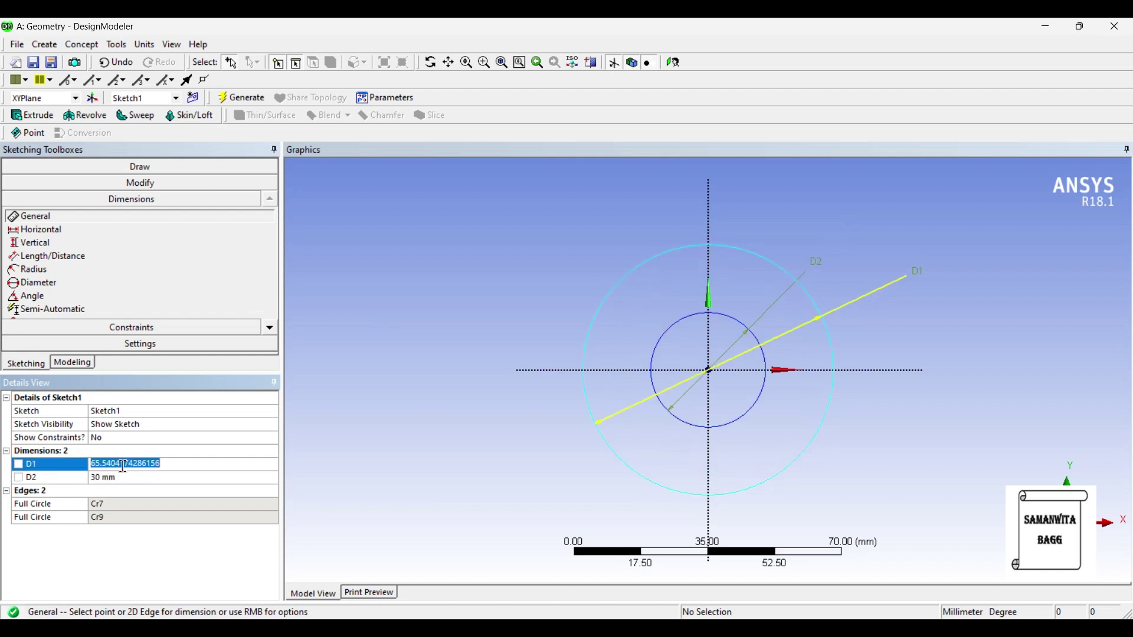
{"action": "type", "text": "50"}
{"action": "key", "text": "Return"}
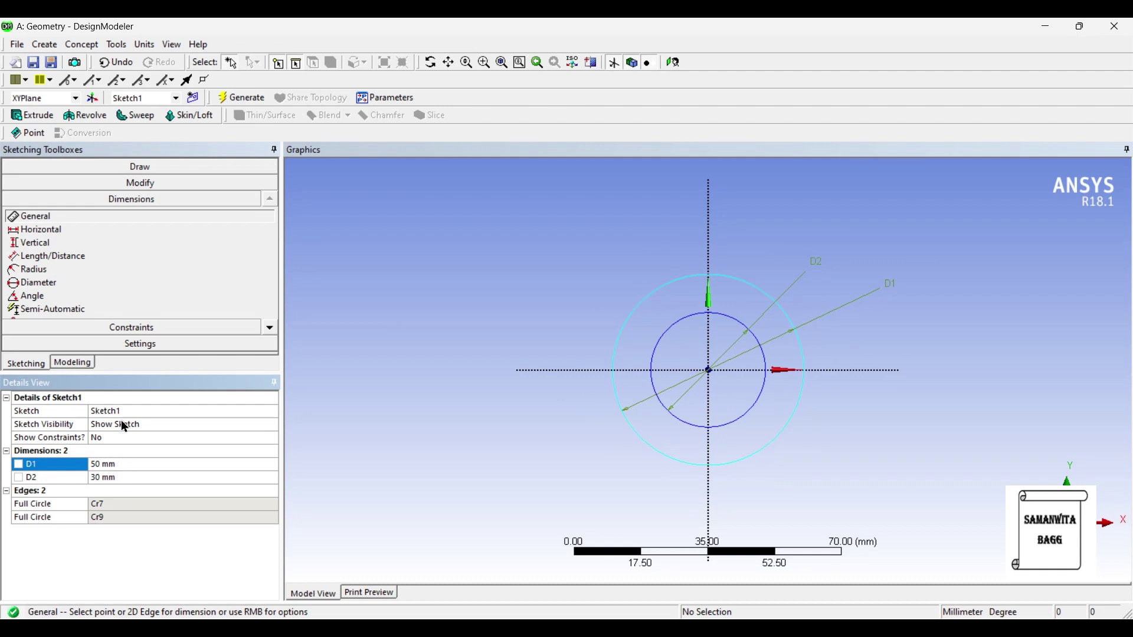
{"action": "left_click", "coordinate": [131, 168]}
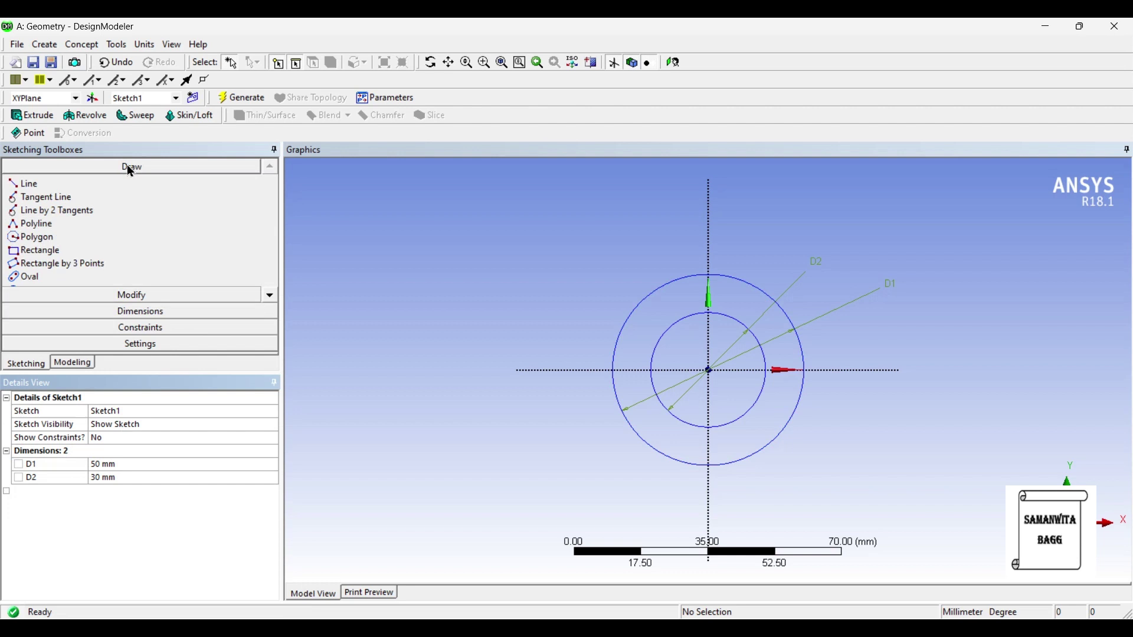
Draw two slanted lines between the circles and a vertical line from the top axis to the centre
{"action": "left_click", "coordinate": [27, 185]}
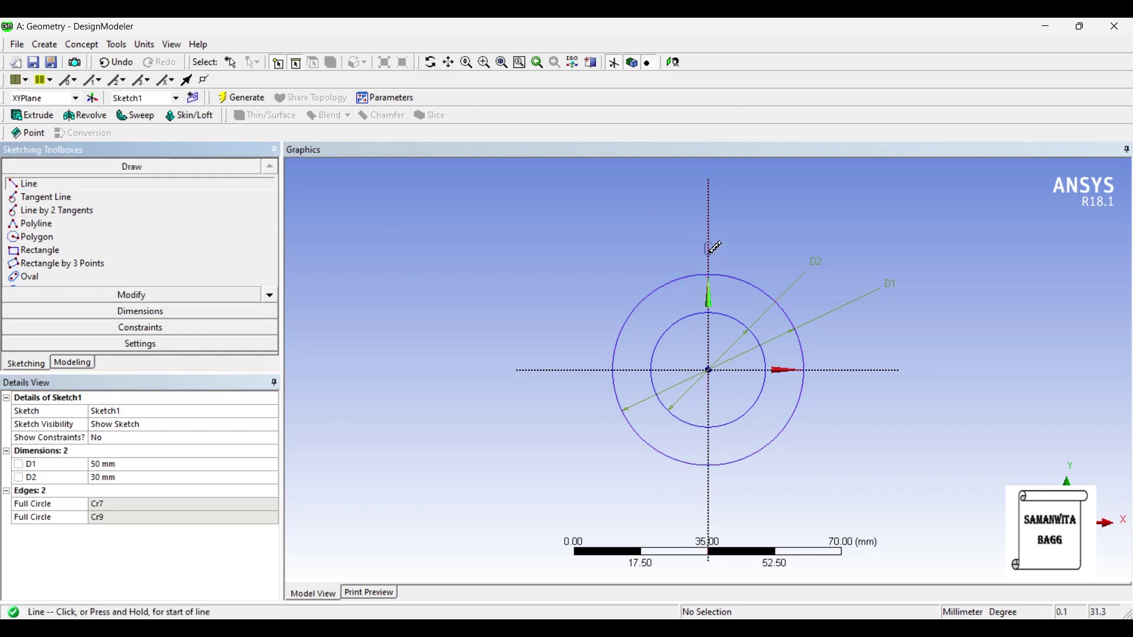
{"action": "left_click", "coordinate": [664, 285]}
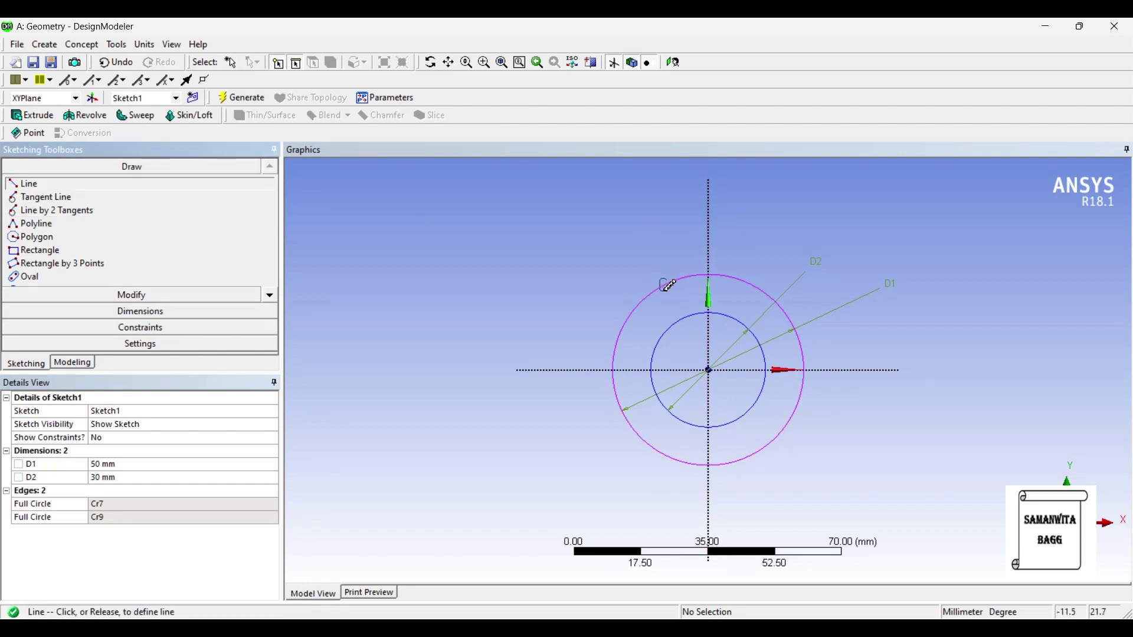
{"action": "left_click", "coordinate": [684, 320]}
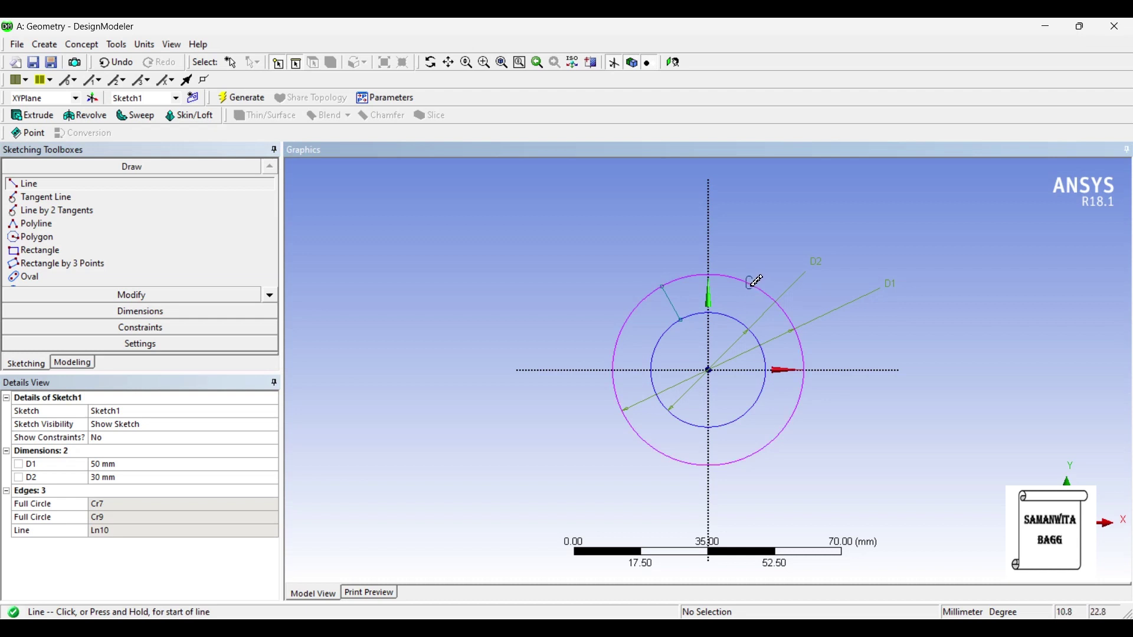
{"action": "left_click", "coordinate": [751, 284]}
{"action": "left_click", "coordinate": [731, 317]}
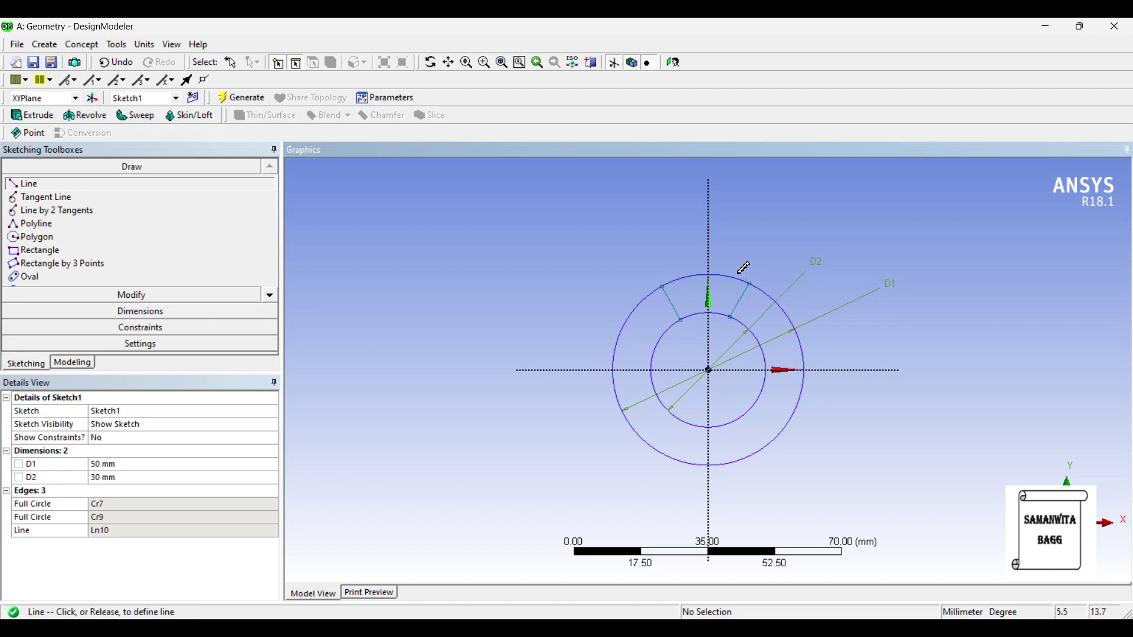
{"action": "left_click", "coordinate": [710, 217]}
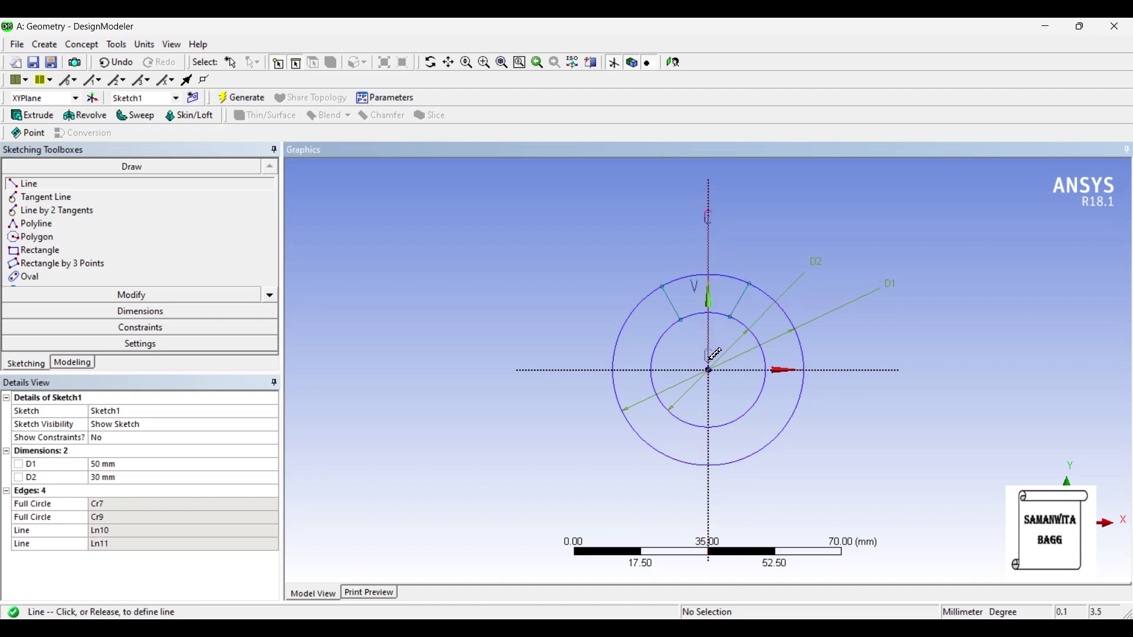
{"action": "left_click", "coordinate": [710, 357]}
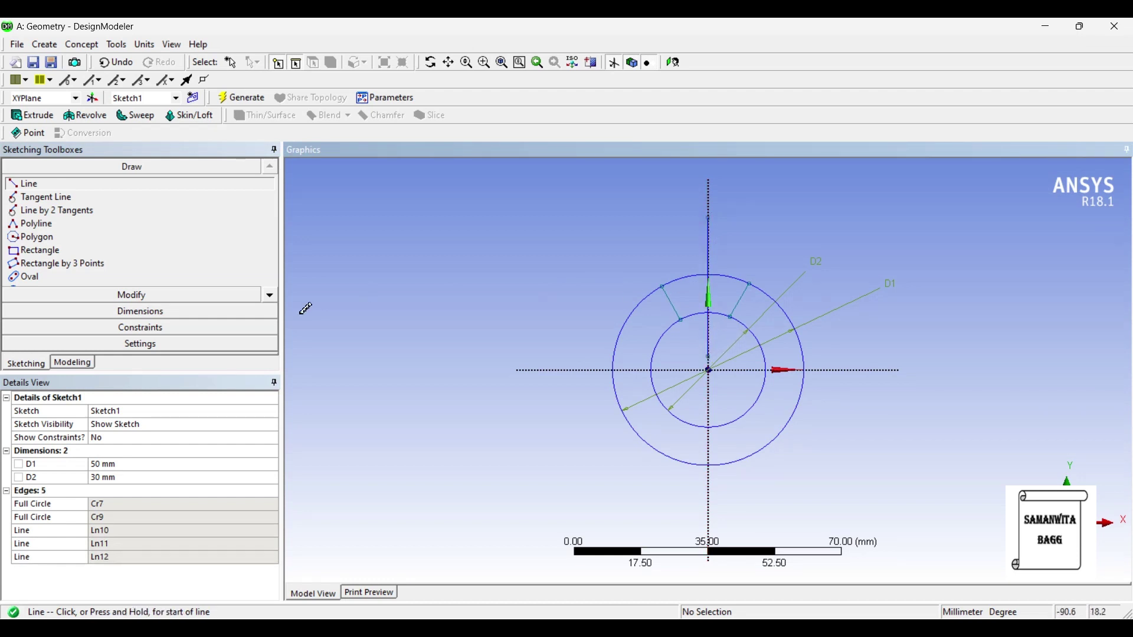
Add angle dimensions A3 and A4 between each slanted line and the vertical line
{"action": "left_click", "coordinate": [138, 311]}
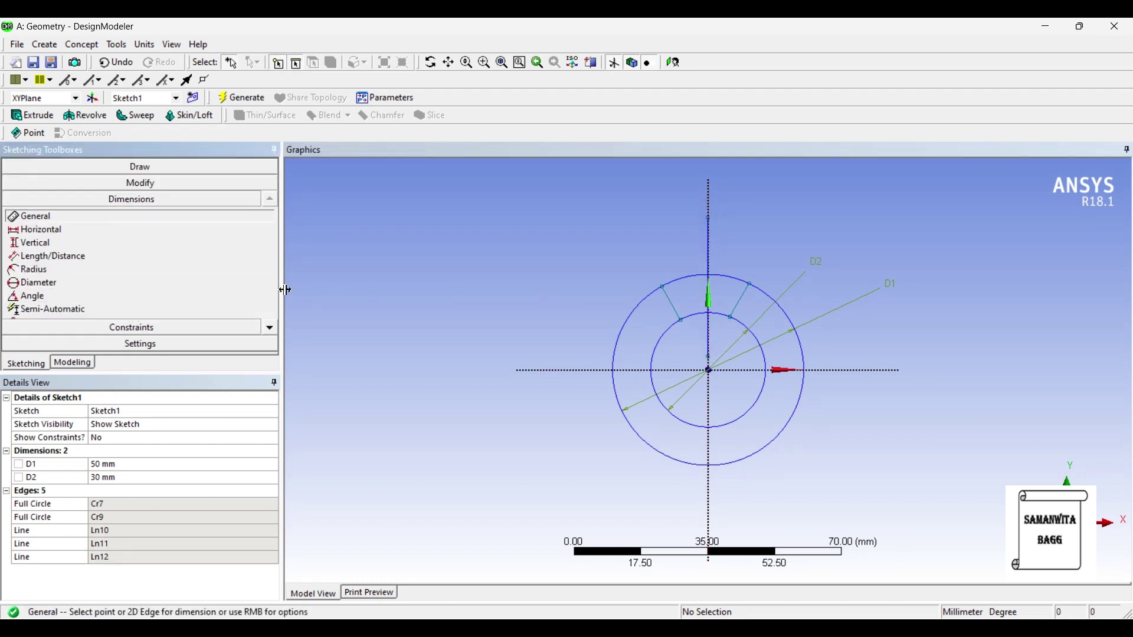
{"action": "left_click", "coordinate": [36, 298]}
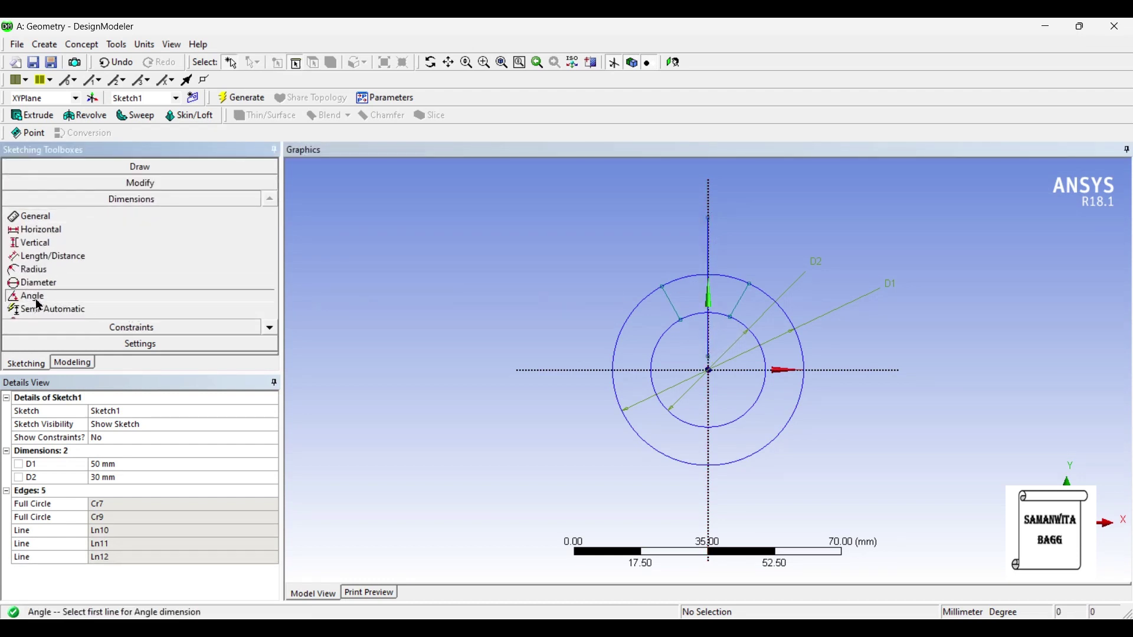
{"action": "left_click", "coordinate": [674, 305]}
{"action": "left_click", "coordinate": [710, 244]}
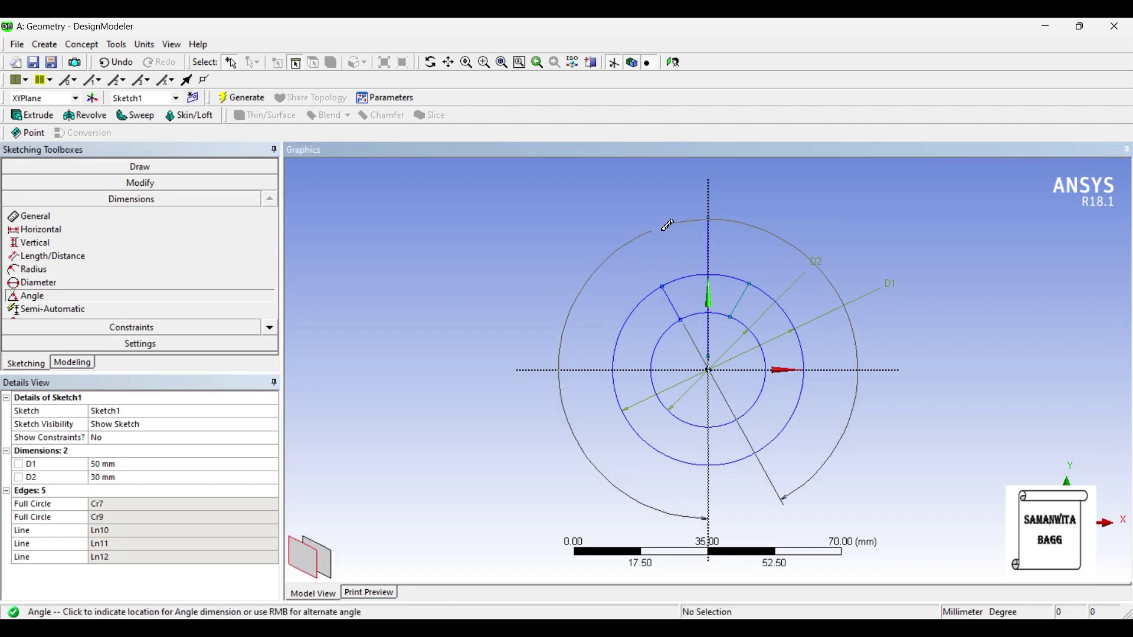
{"action": "left_click", "coordinate": [662, 233]}
{"action": "left_click", "coordinate": [713, 272]}
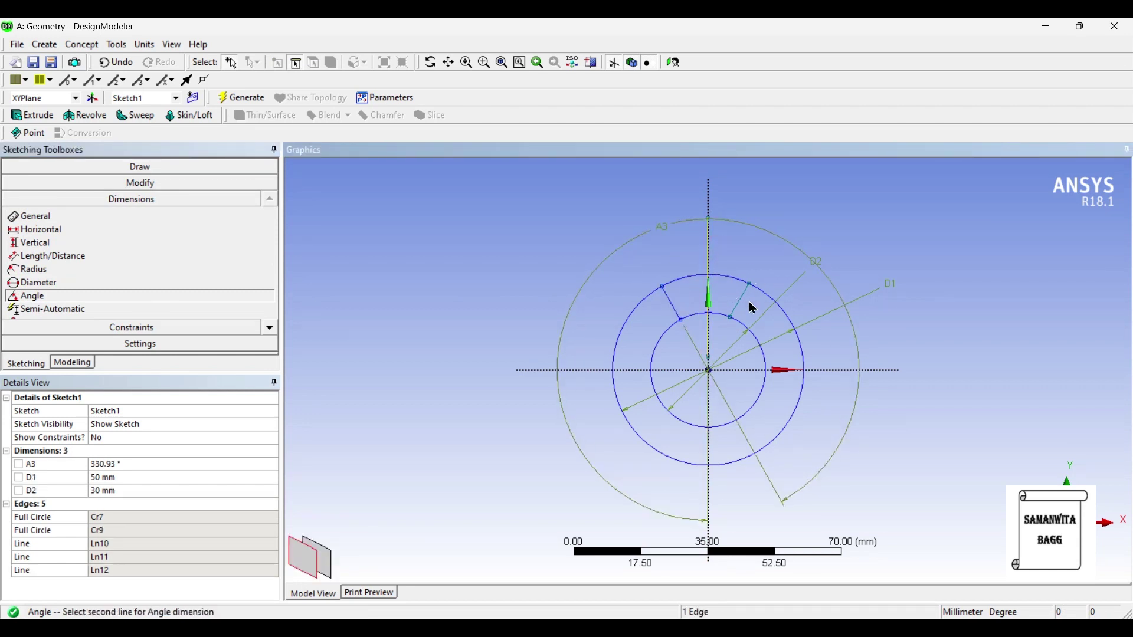
{"action": "left_click", "coordinate": [741, 301]}
{"action": "left_click", "coordinate": [755, 242]}
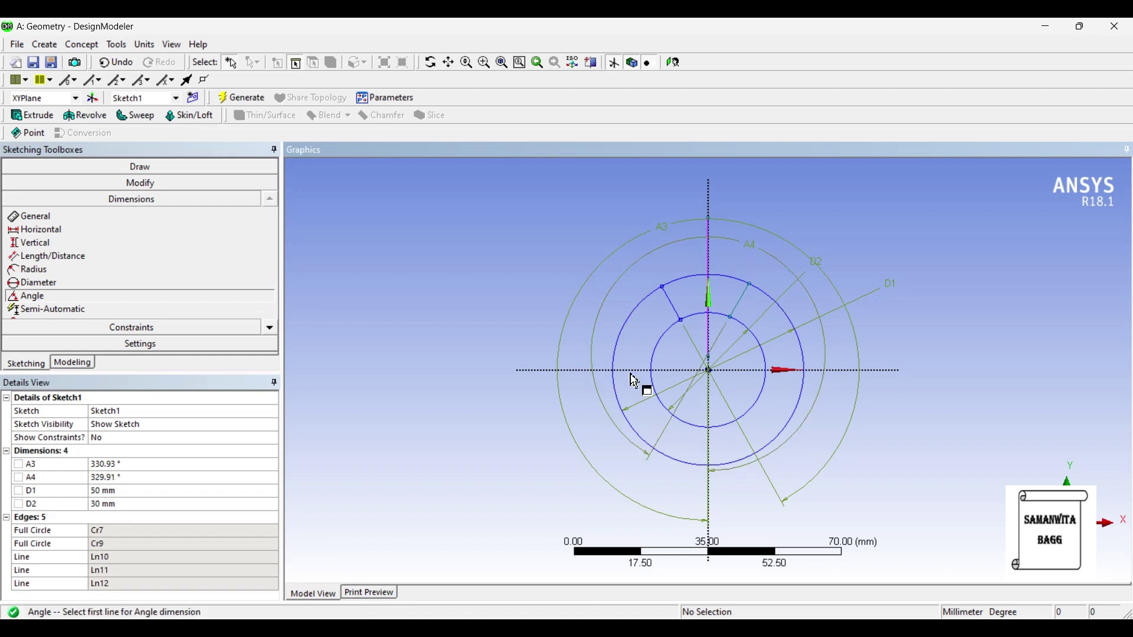
Set both angle dimensions A3 and A4 to 335°
{"action": "left_click", "coordinate": [125, 466]}
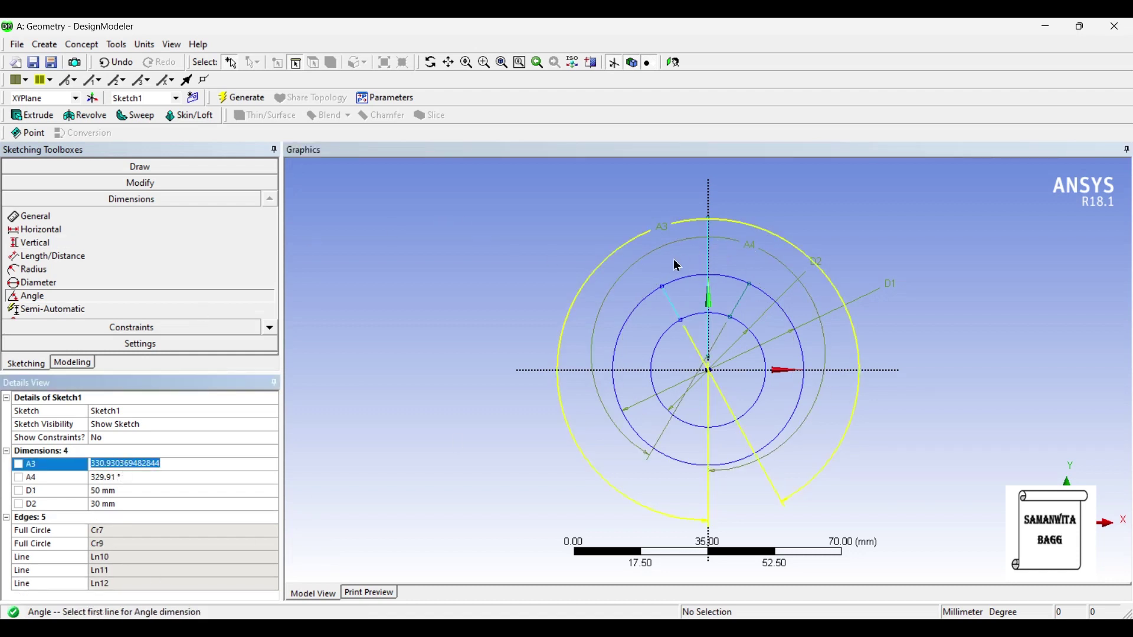
{"action": "type", "text": "3"}
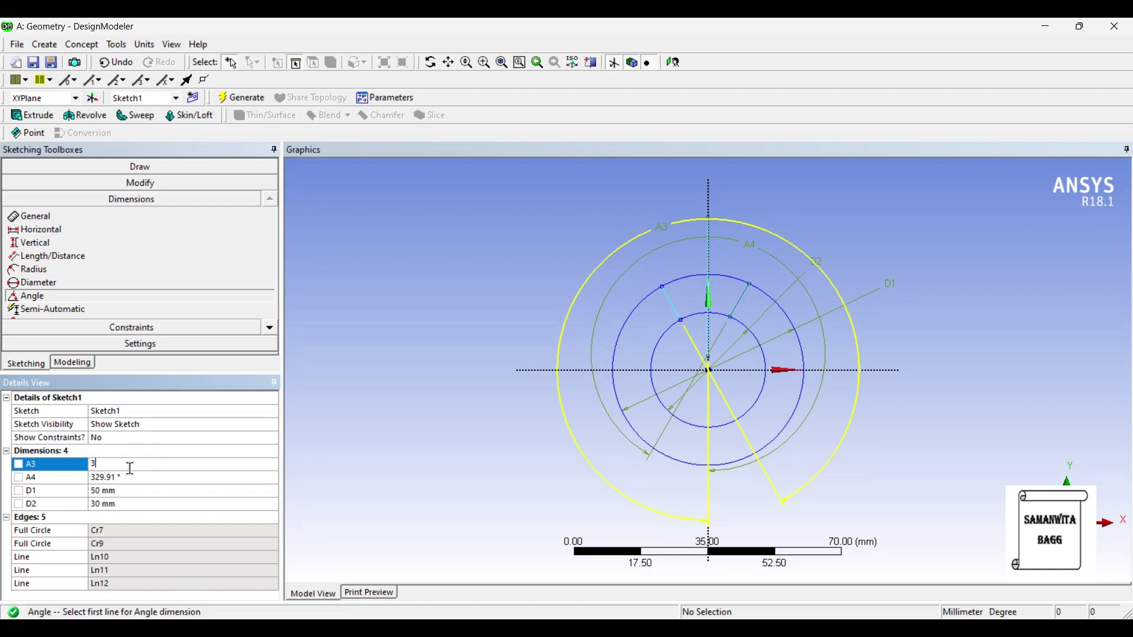
{"action": "type", "text": "35"}
{"action": "key", "text": "Return"}
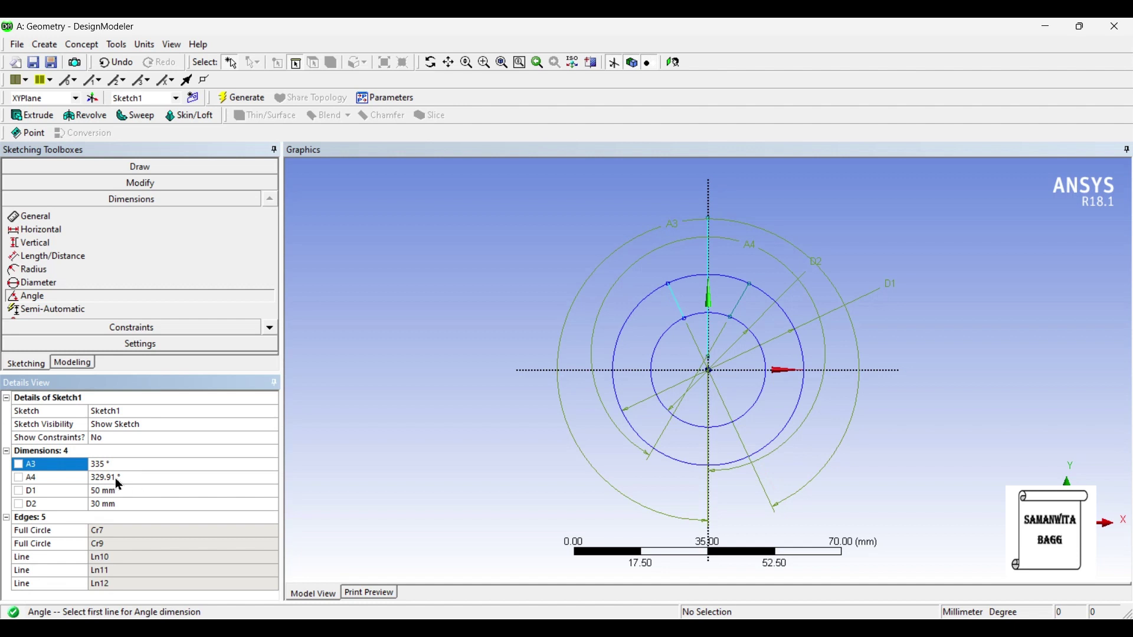
{"action": "left_click", "coordinate": [118, 484]}
{"action": "type", "text": "335"}
{"action": "key", "text": "Return"}
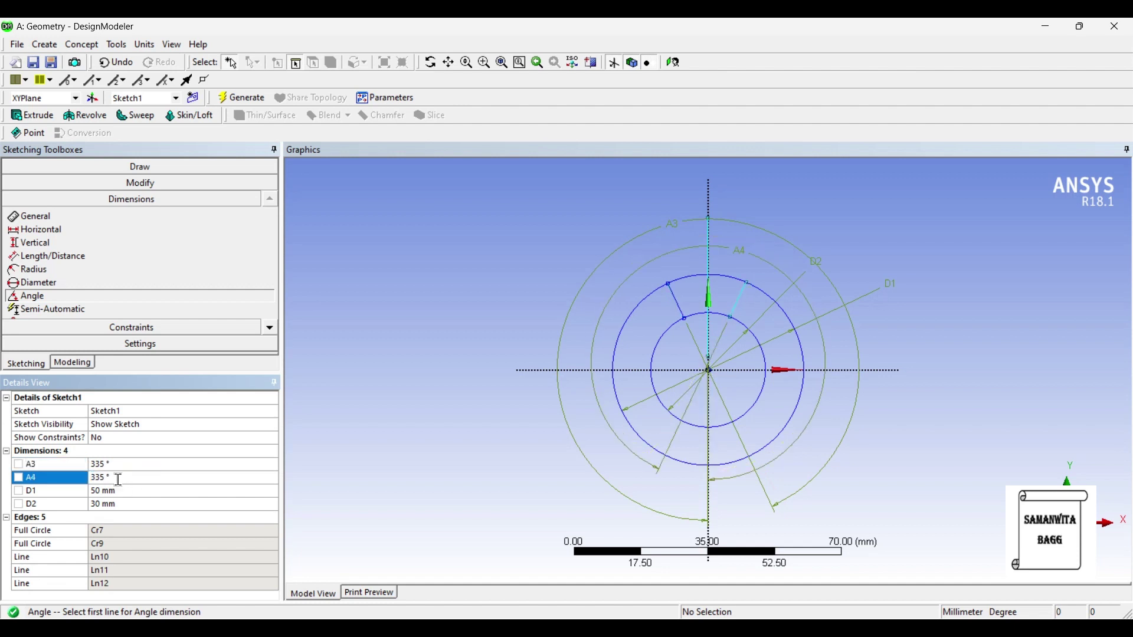
{"action": "left_click", "coordinate": [133, 184]}
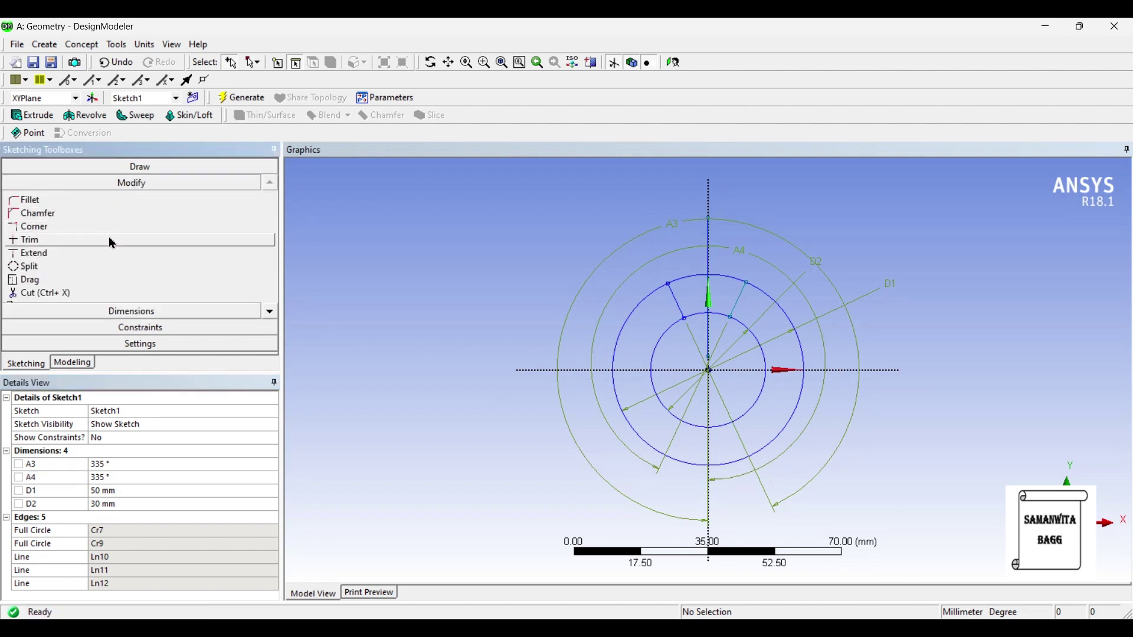
Trim the top arc segments of the outer and inner circles to open the clip's slot
{"action": "left_click", "coordinate": [112, 240]}
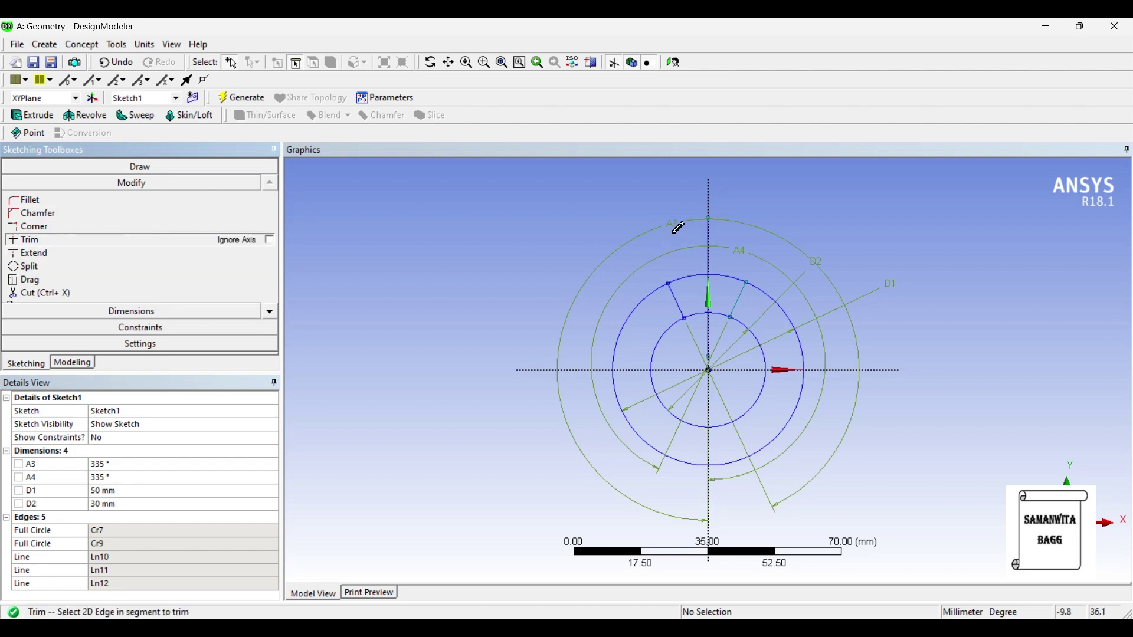
{"action": "left_click", "coordinate": [691, 277]}
{"action": "left_click", "coordinate": [700, 316]}
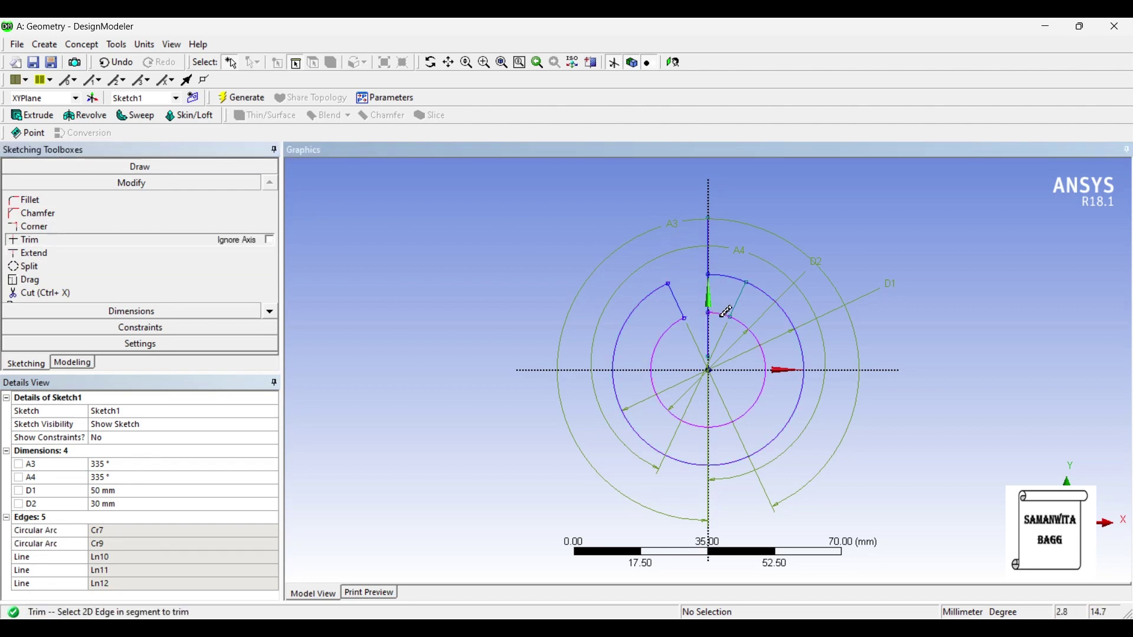
{"action": "left_click", "coordinate": [731, 275]}
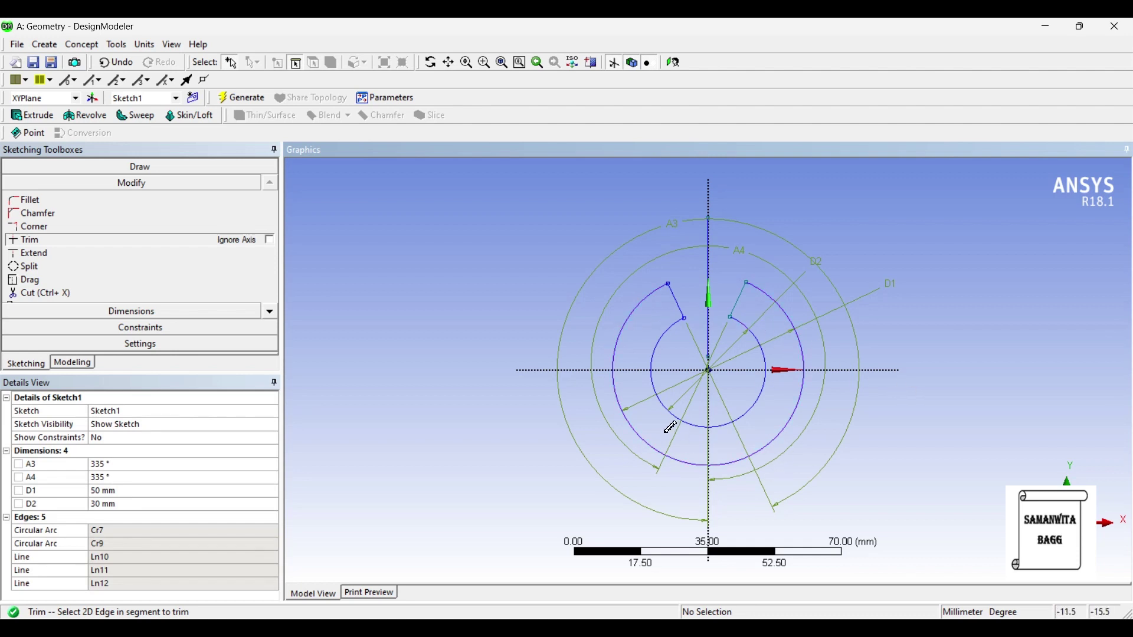
{"action": "left_click", "coordinate": [74, 363]}
Extrude Sketch1 4 mm deep into a solid slotted ring body
{"action": "left_click", "coordinate": [31, 115]}
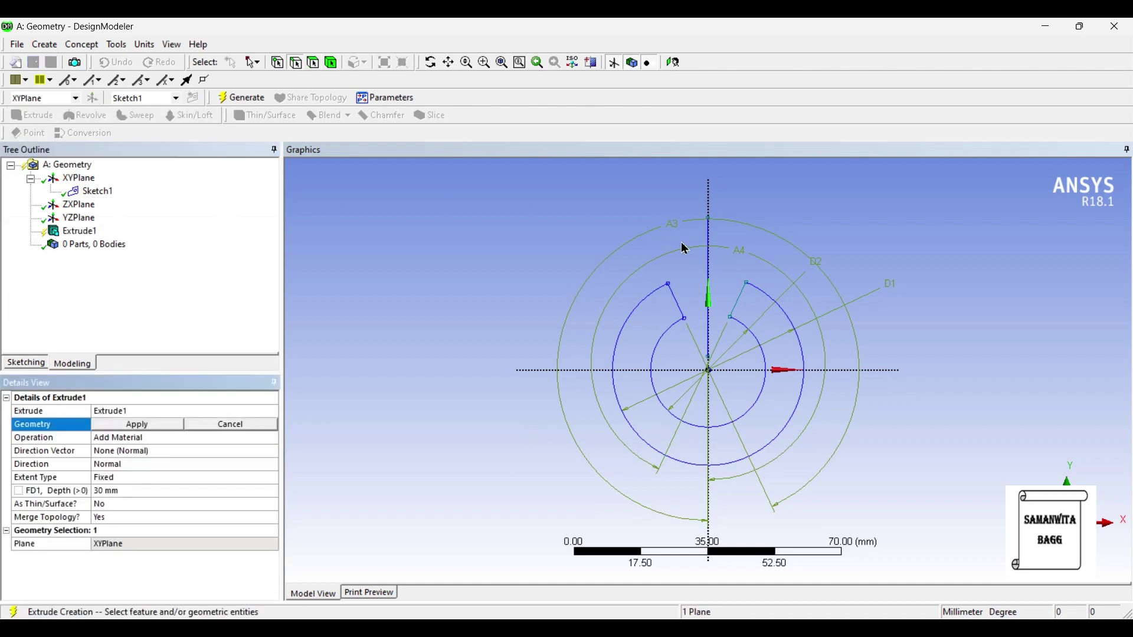
{"action": "left_click", "coordinate": [94, 191]}
{"action": "left_click", "coordinate": [136, 426]}
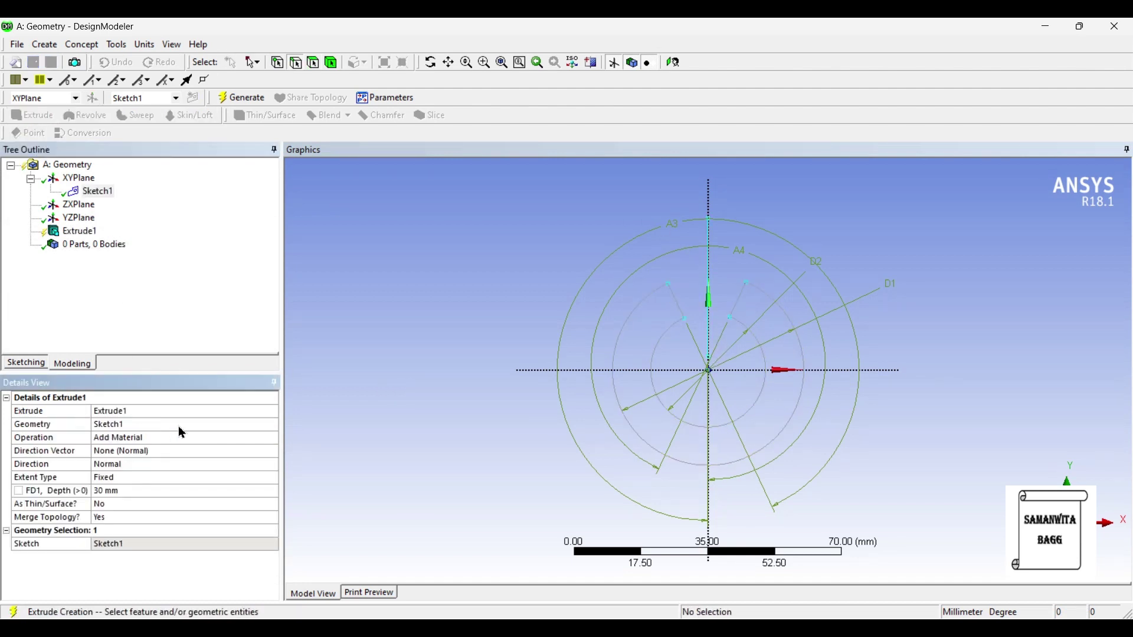
{"action": "left_click", "coordinate": [124, 494]}
{"action": "type", "text": "4"}
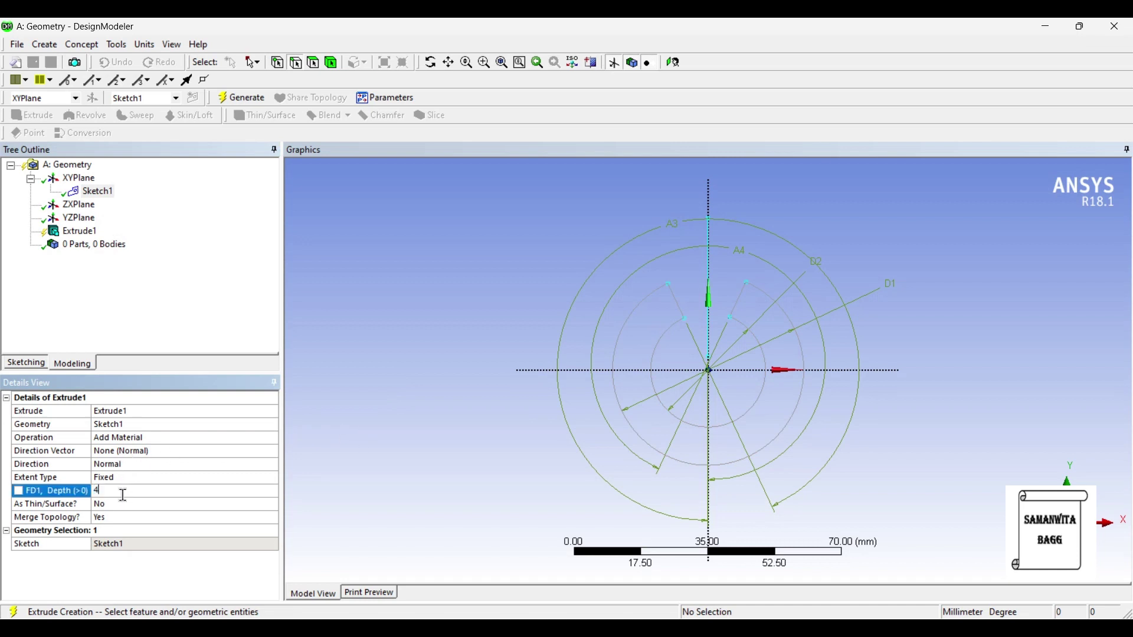
{"action": "key", "text": "Return"}
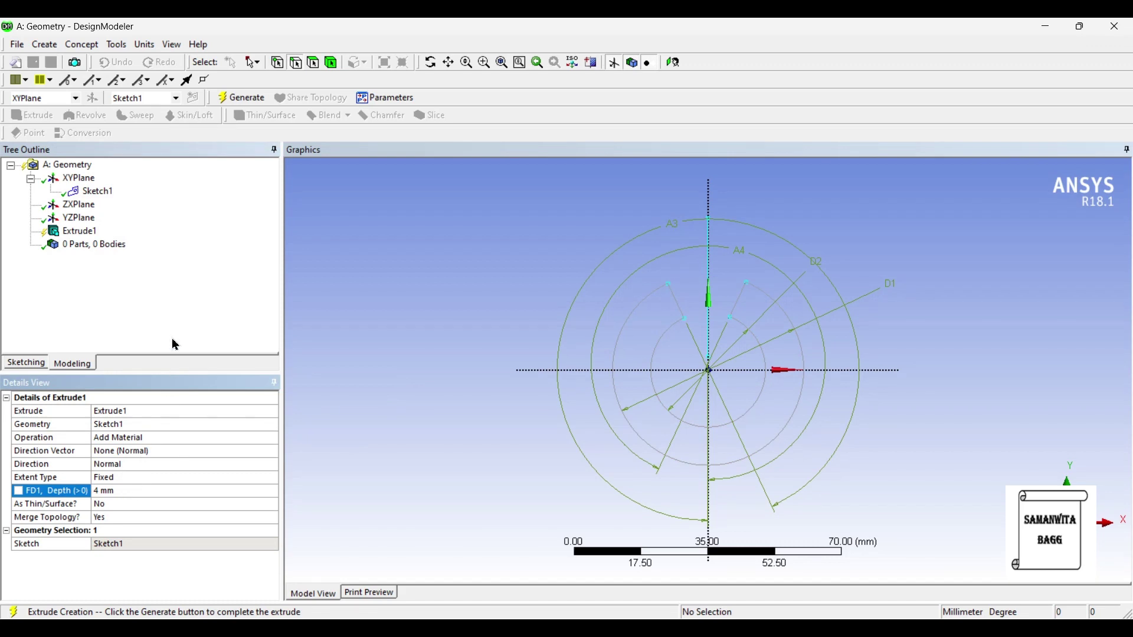
{"action": "left_click", "coordinate": [243, 99]}
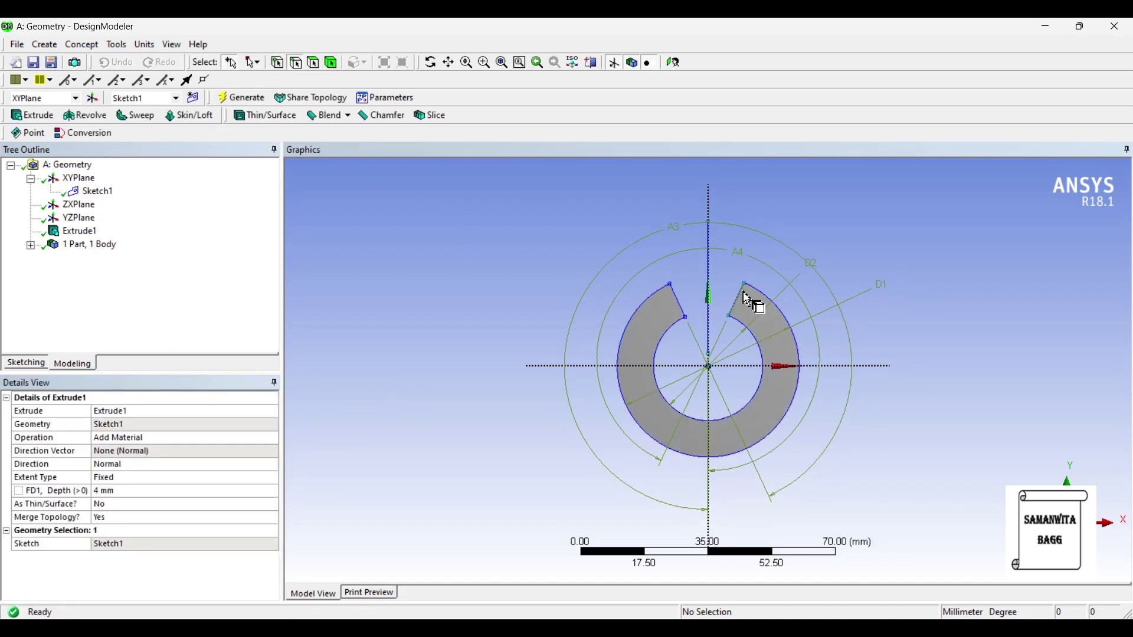
{"action": "middle_click_drag", "start_coordinate": [804, 344], "coordinate": [788, 321]}
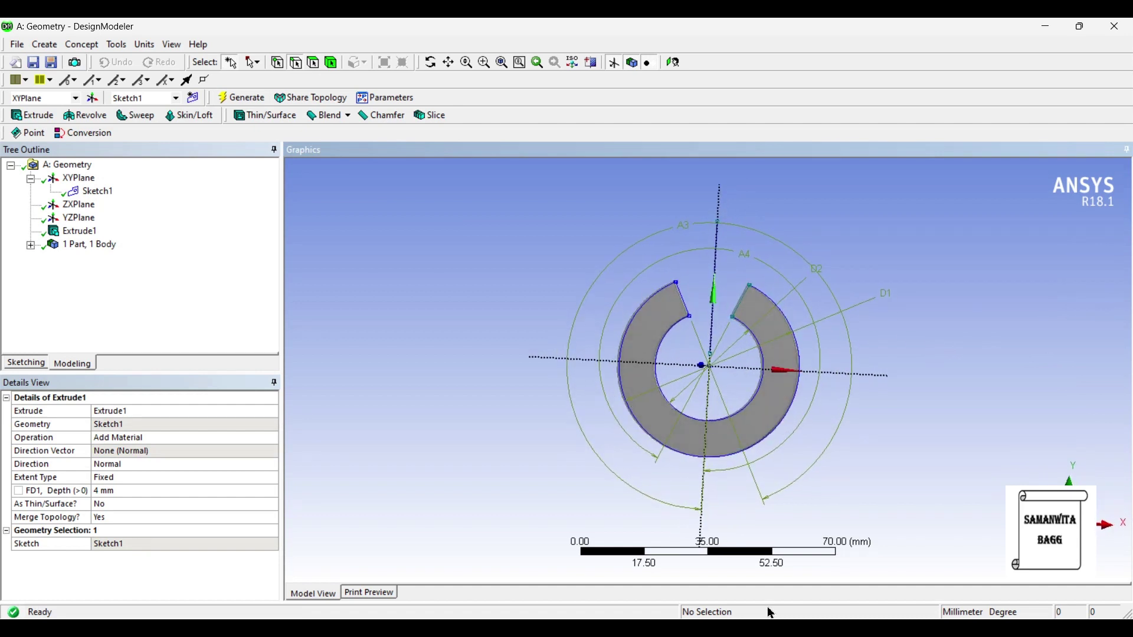
{"action": "key", "text": "alt+Tab"}
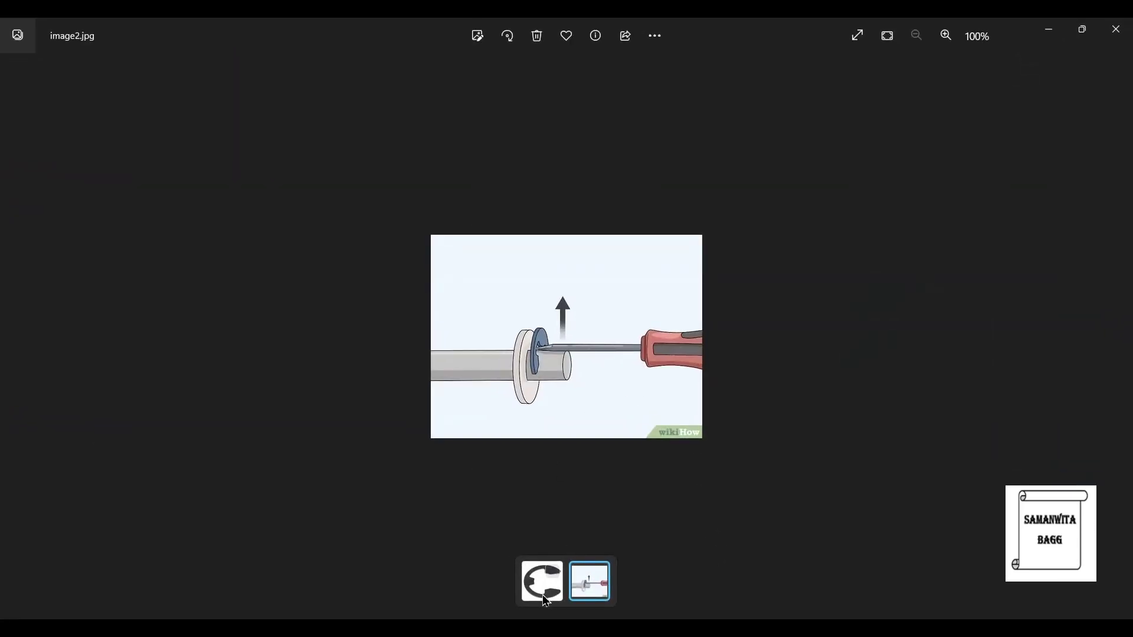
{"action": "left_click", "coordinate": [543, 581]}
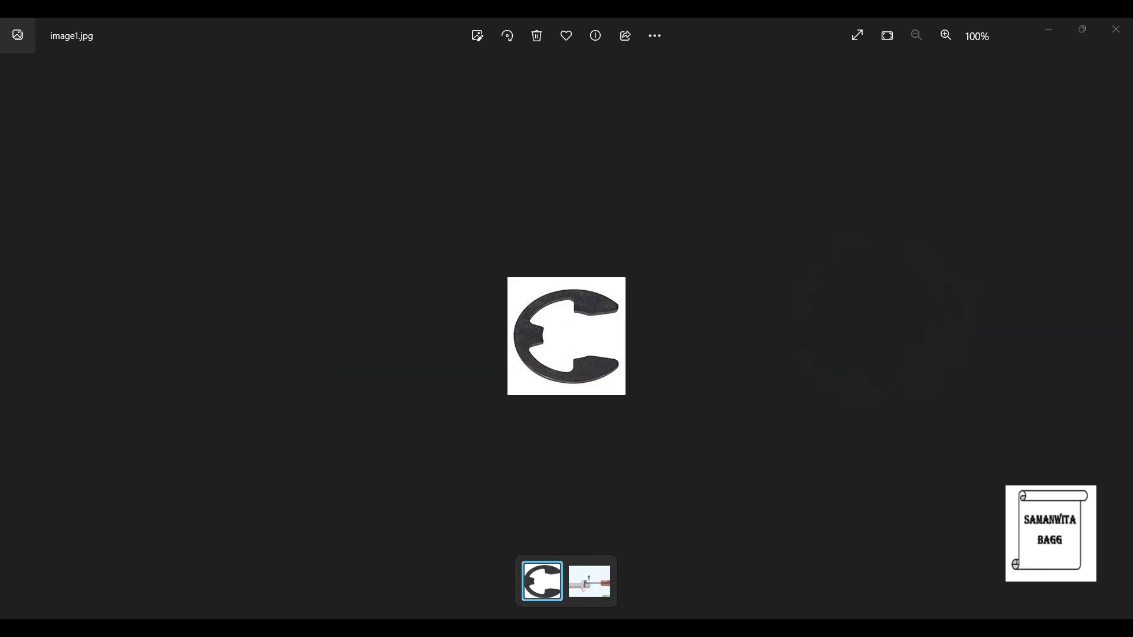
{"action": "key", "text": "alt+Tab"}
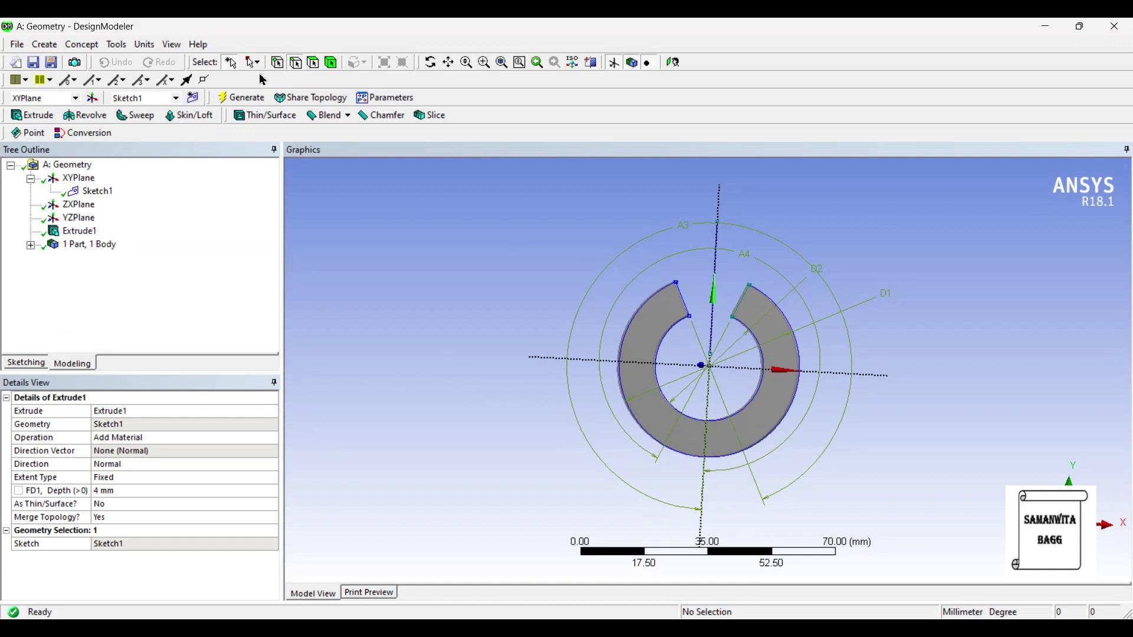
Create Plane4 from the ring's front face and start sketching on it face-on
{"action": "left_click", "coordinate": [653, 324]}
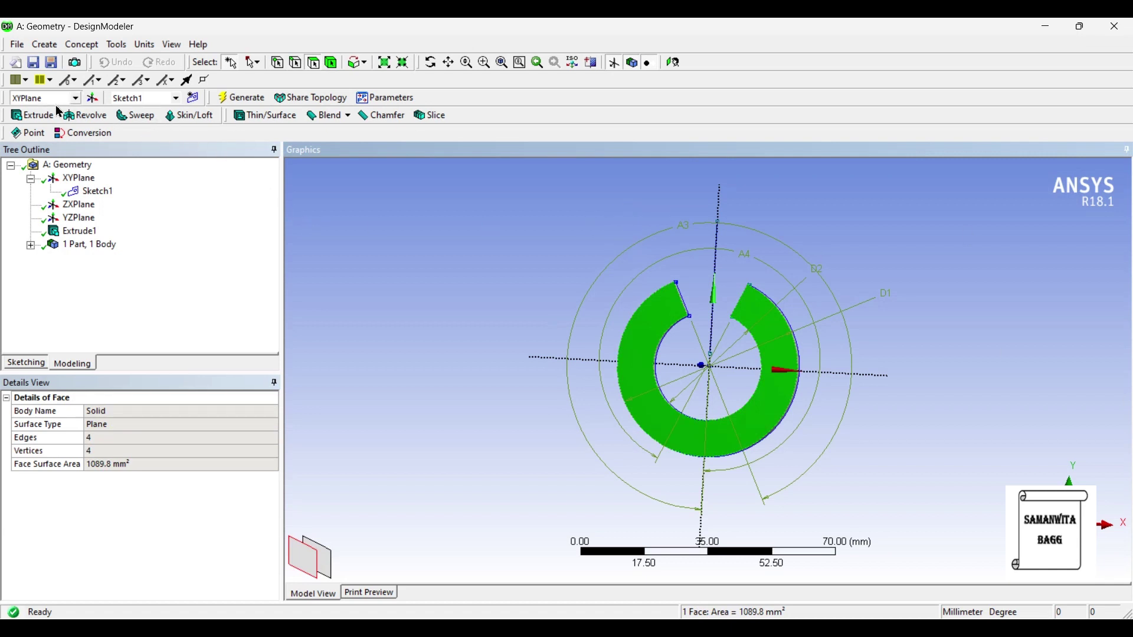
{"action": "left_click", "coordinate": [93, 98]}
{"action": "left_click", "coordinate": [243, 98]}
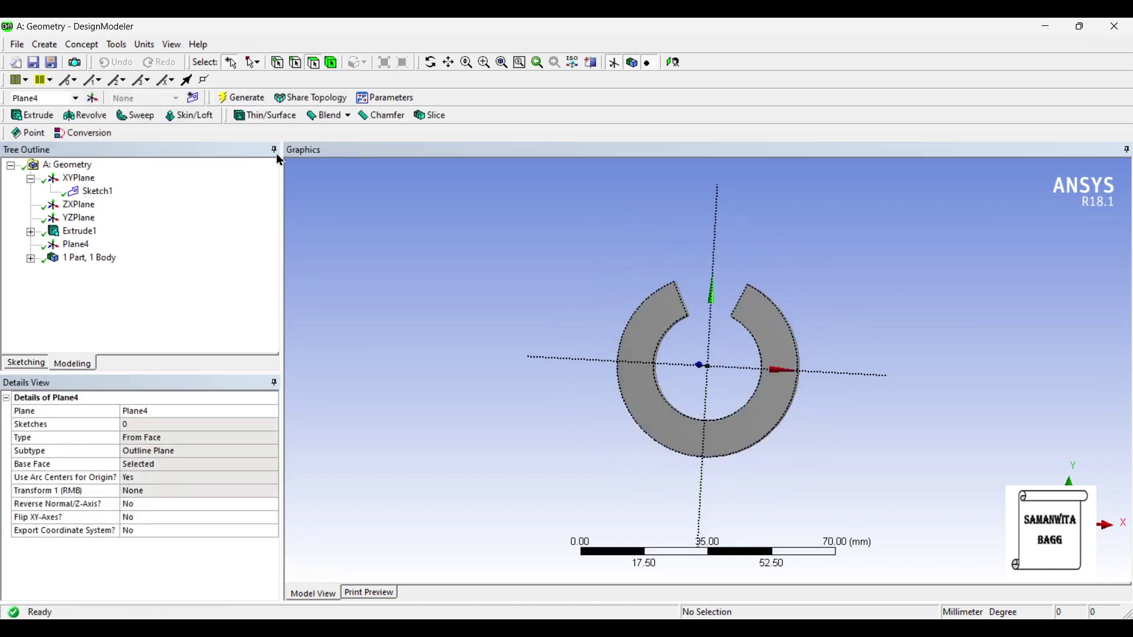
{"action": "left_click", "coordinate": [673, 63]}
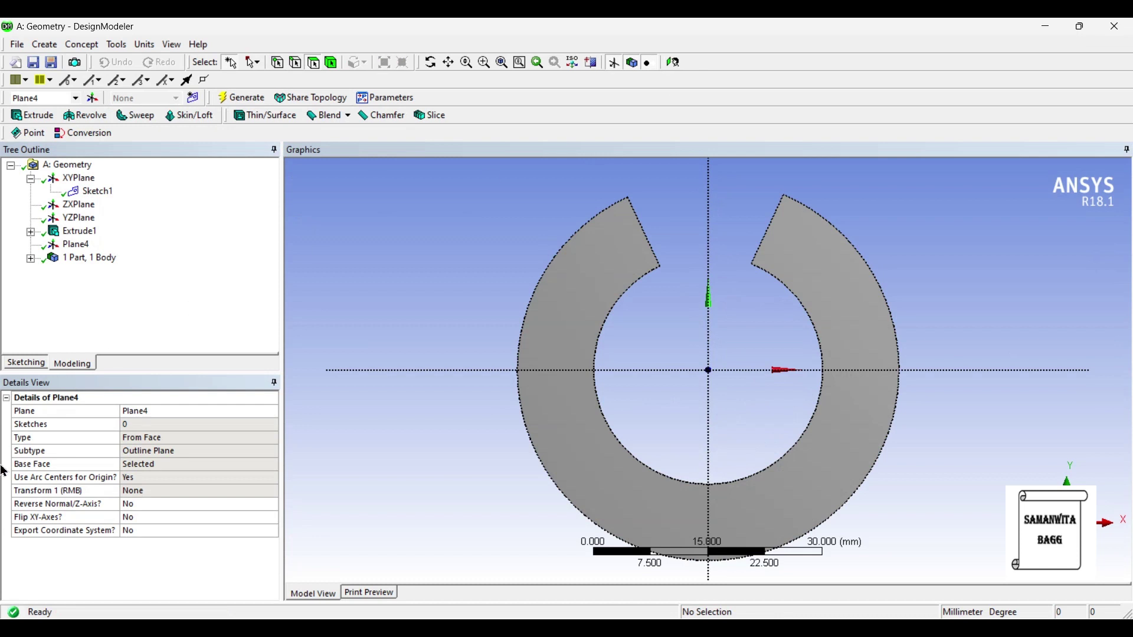
{"action": "left_click", "coordinate": [26, 364]}
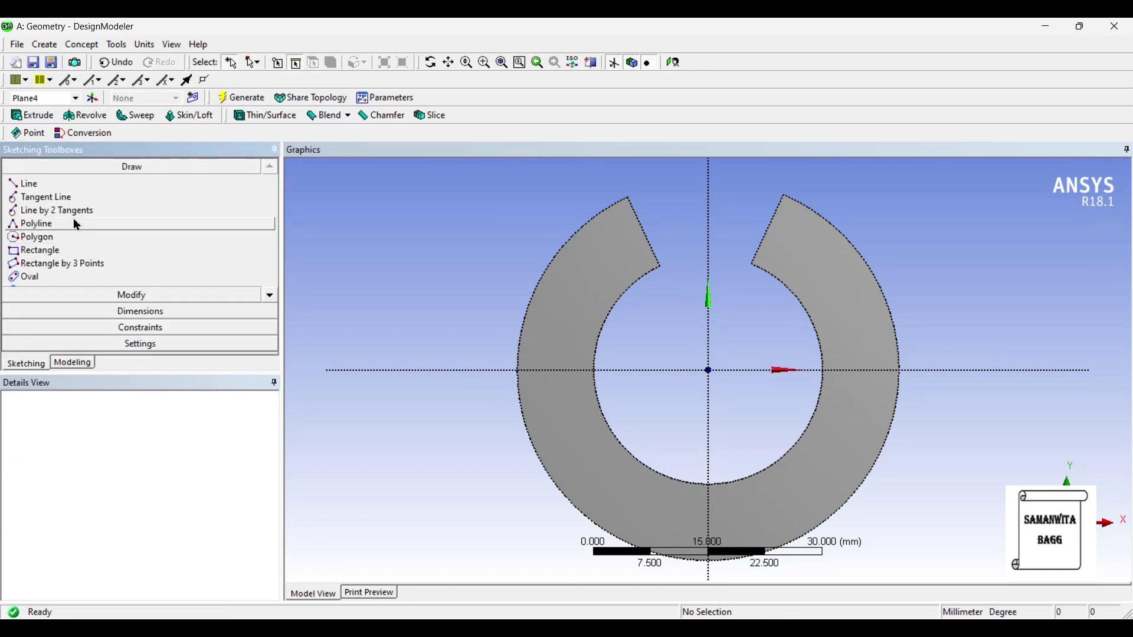
Draw a circle centred on the origin inside the ring
{"action": "left_click", "coordinate": [269, 295]}
{"action": "left_click", "coordinate": [269, 295]}
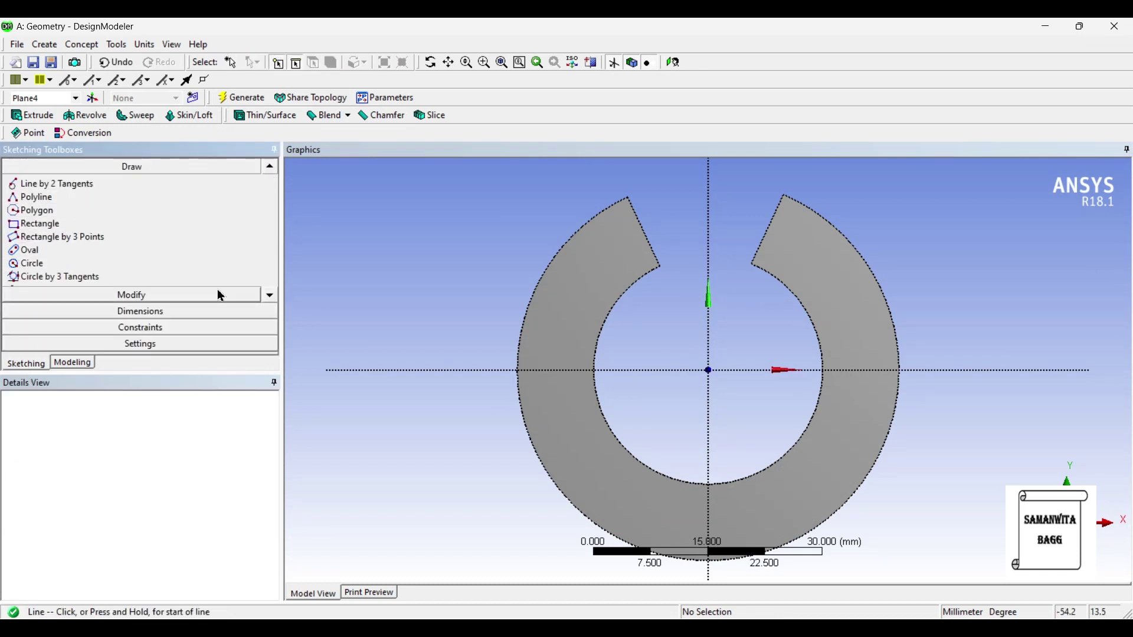
{"action": "left_click", "coordinate": [81, 267]}
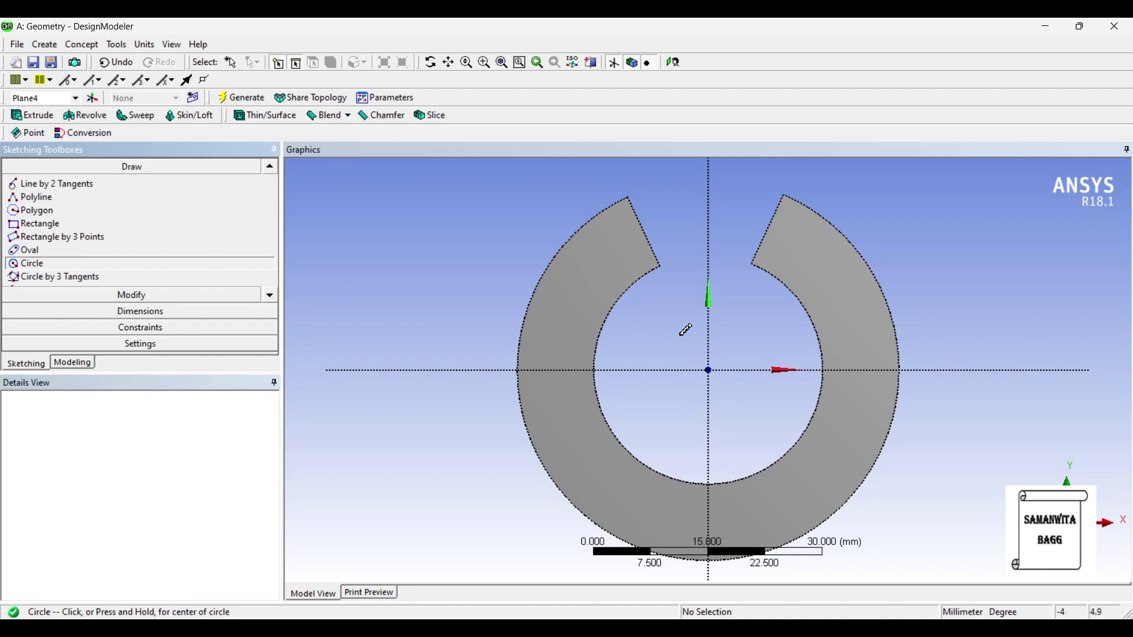
{"action": "left_click", "coordinate": [711, 371]}
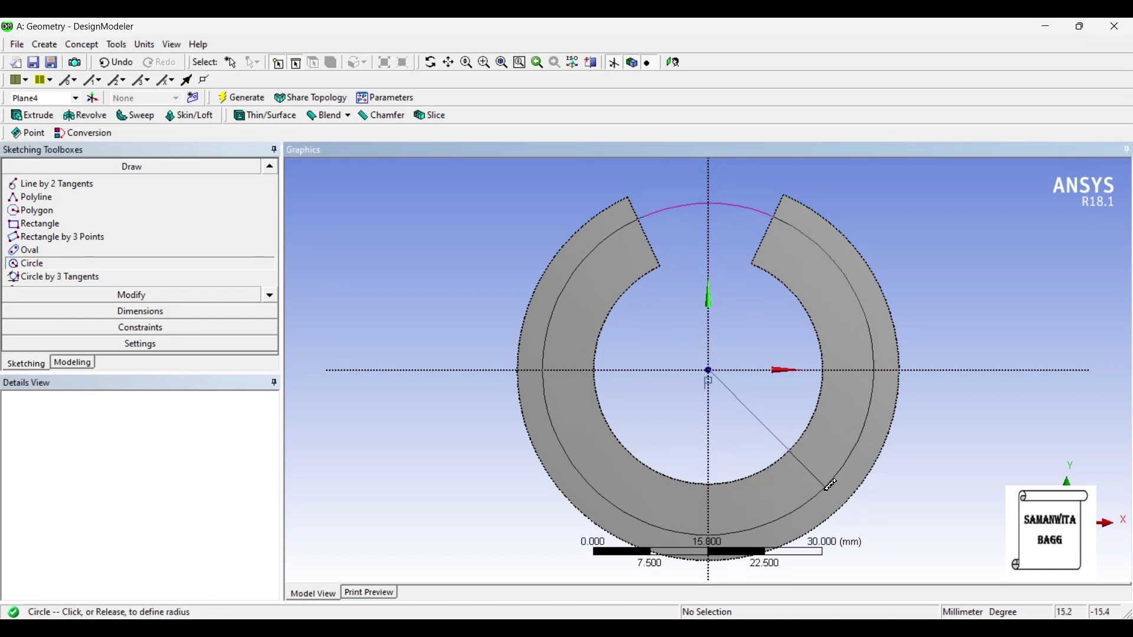
{"action": "left_click", "coordinate": [831, 479]}
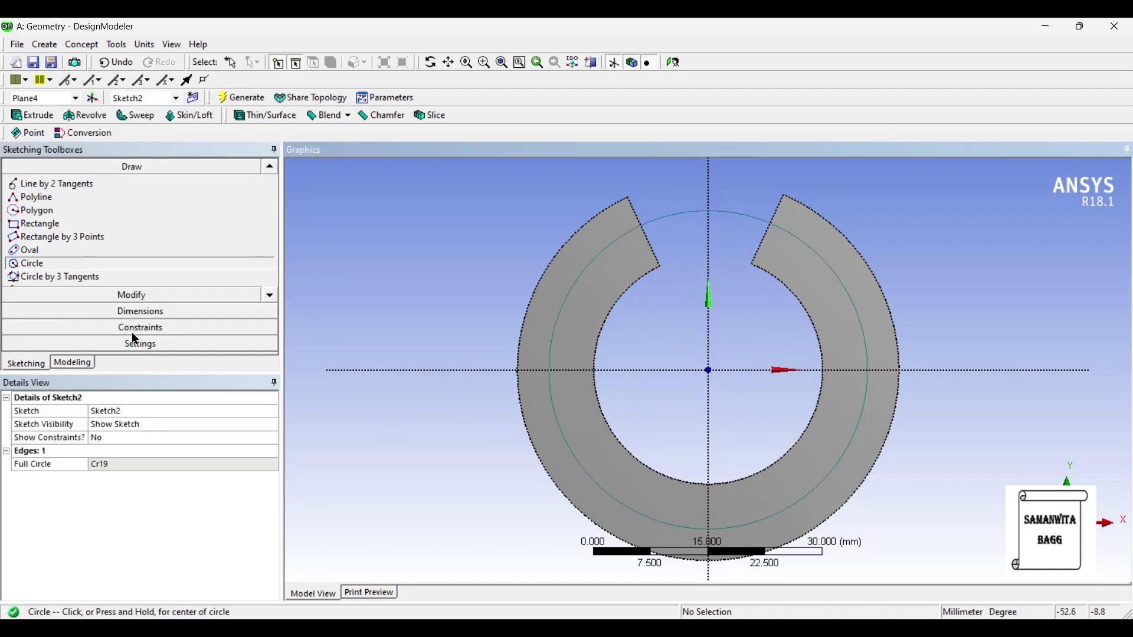
Dimension the new circle's diameter D1 as 40 mm
{"action": "left_click", "coordinate": [130, 311]}
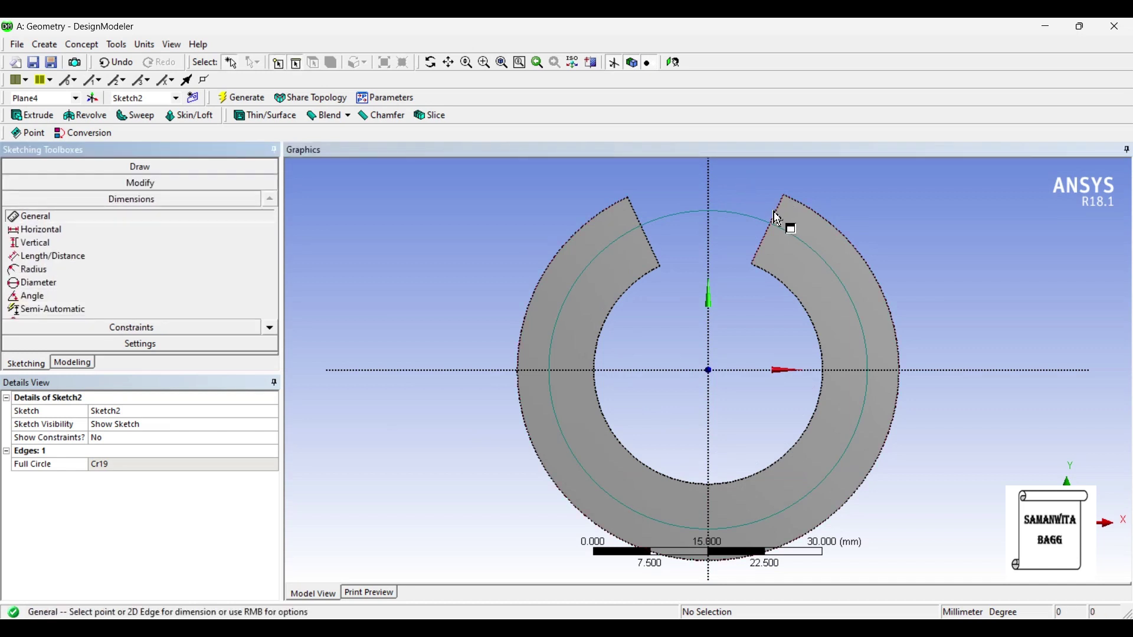
{"action": "left_click", "coordinate": [774, 232]}
{"action": "left_click", "coordinate": [878, 217]}
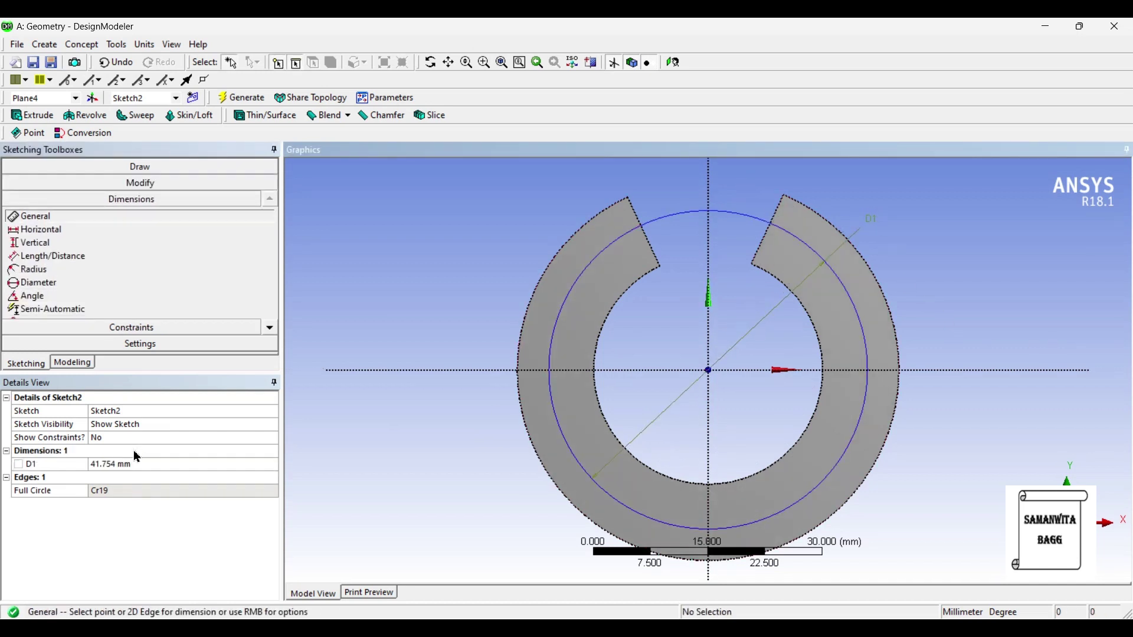
{"action": "left_click", "coordinate": [134, 465]}
{"action": "type", "text": "40"}
{"action": "key", "text": "Return"}
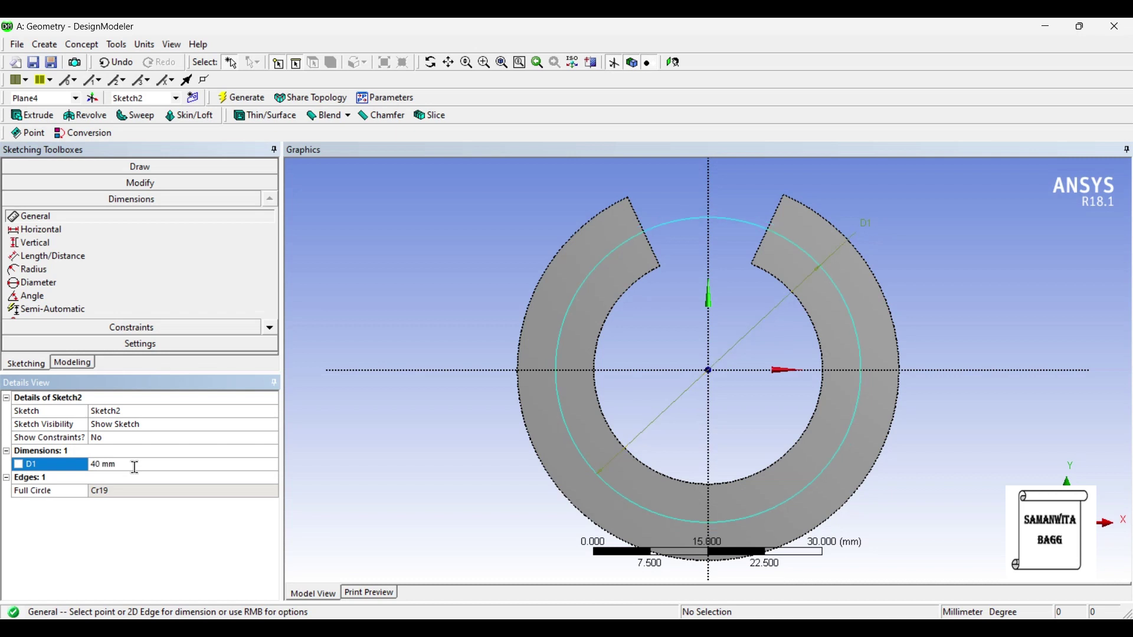
Draw two short lines across the ring on the 40 mm circle, one upper and one lower
{"action": "left_click", "coordinate": [139, 167]}
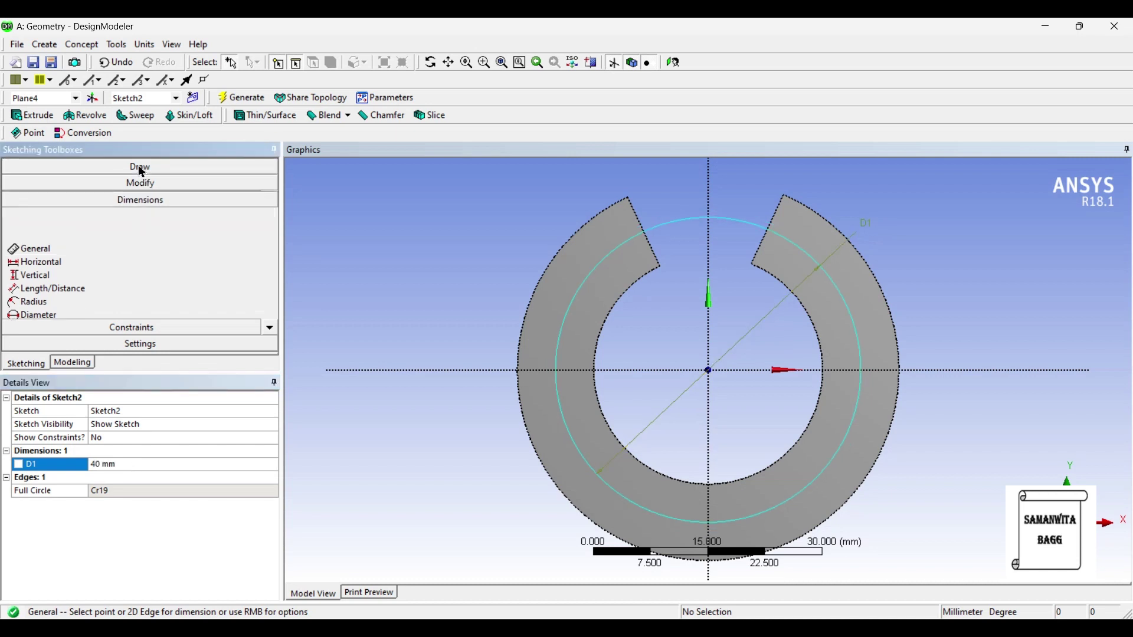
{"action": "left_click", "coordinate": [28, 183]}
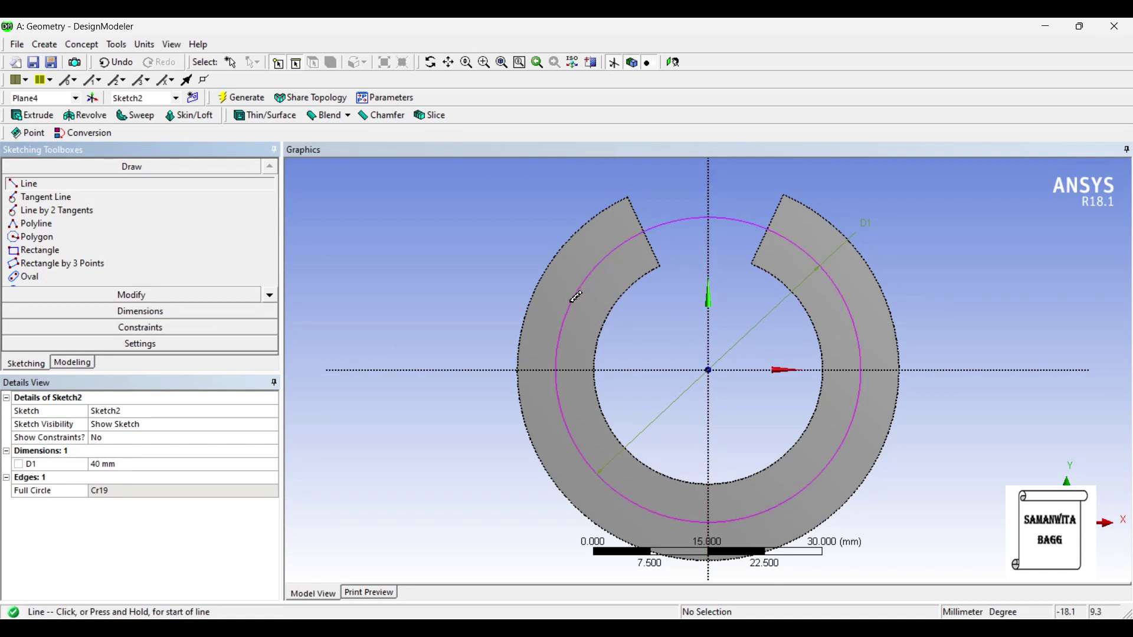
{"action": "left_click", "coordinate": [616, 254]}
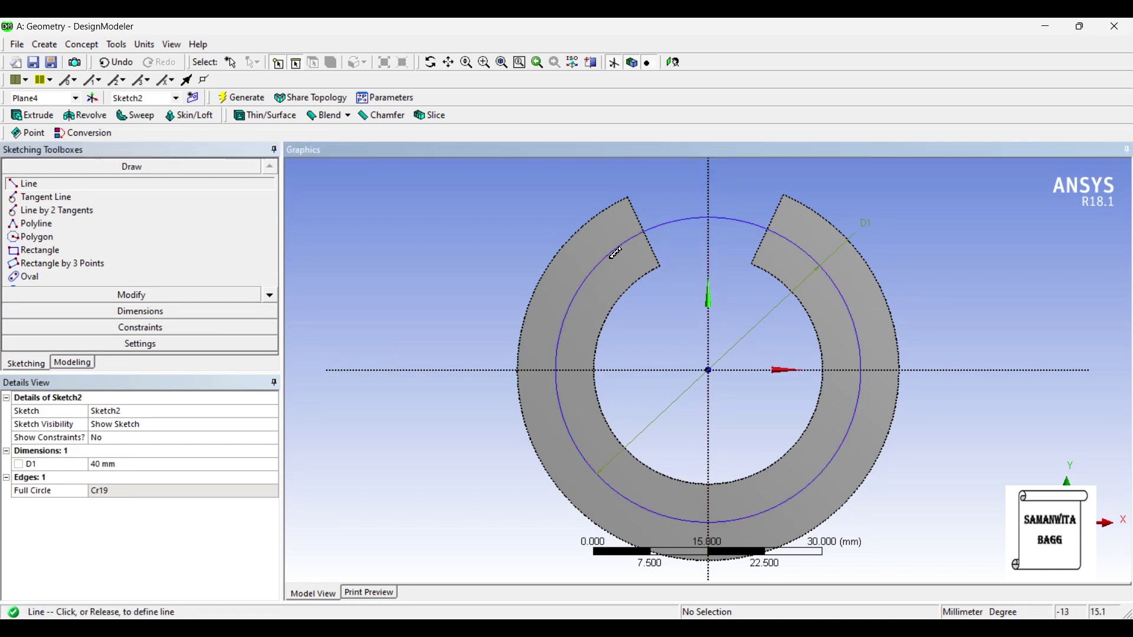
{"action": "left_click", "coordinate": [629, 289]}
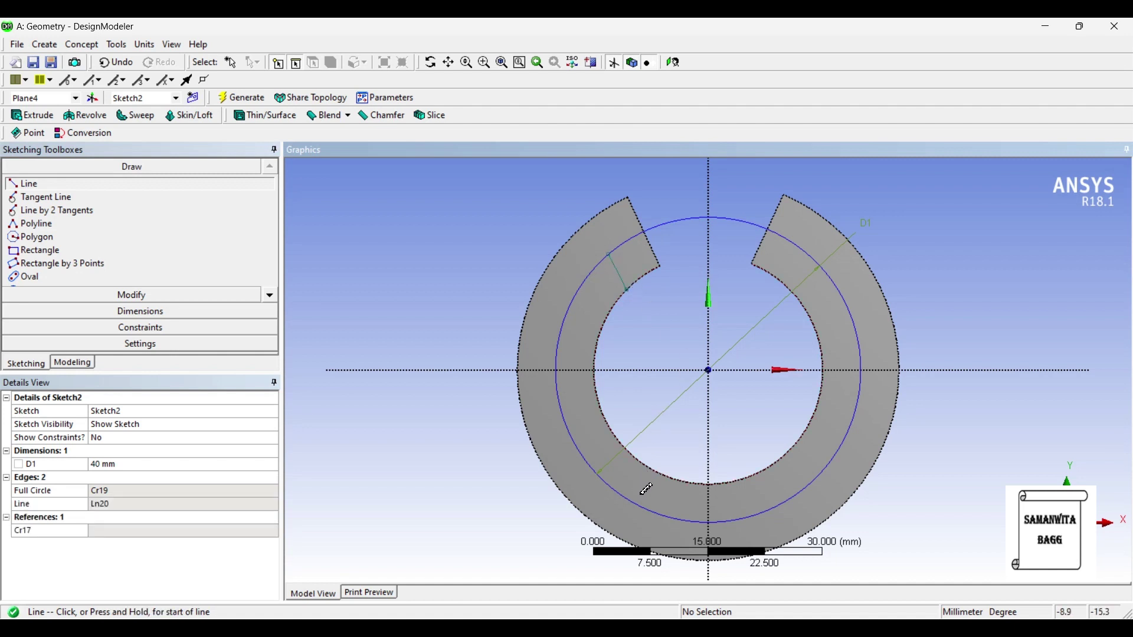
{"action": "left_click", "coordinate": [650, 512]}
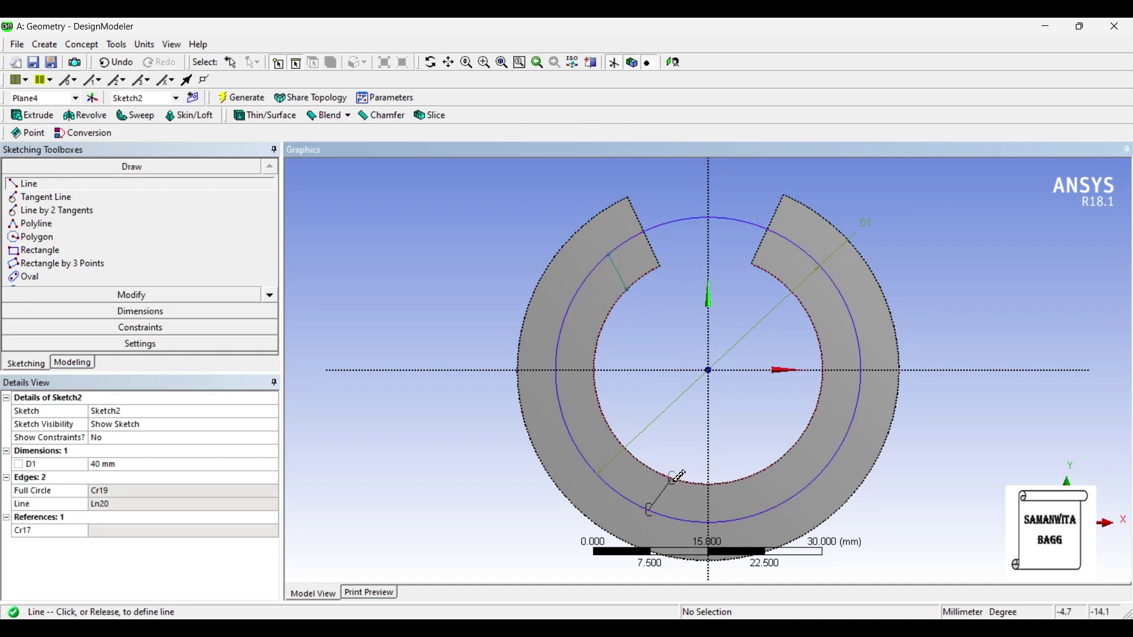
{"action": "left_click", "coordinate": [673, 479]}
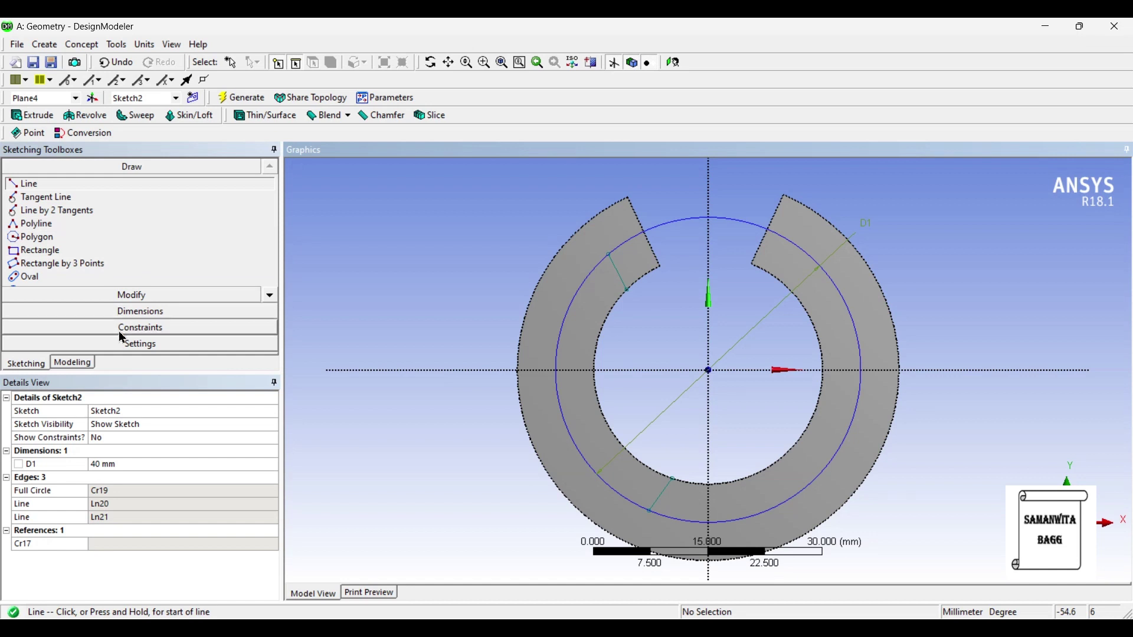
Dimension the lower line horizontally from the vertical axis as H3 = 4.5 mm
{"action": "left_click", "coordinate": [121, 311]}
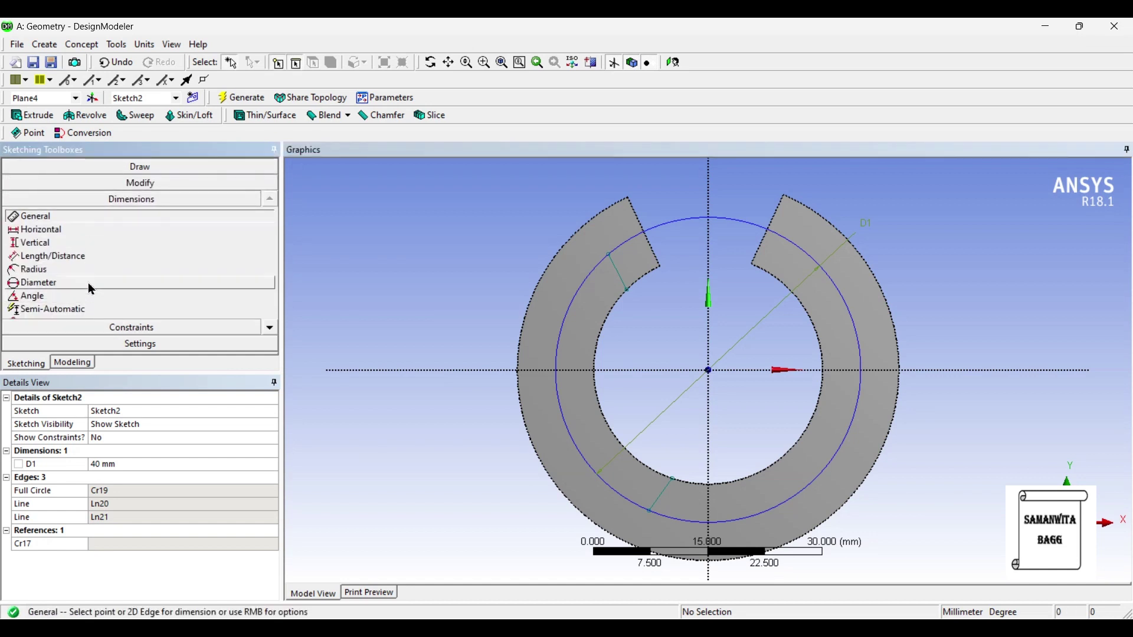
{"action": "left_click", "coordinate": [688, 489]}
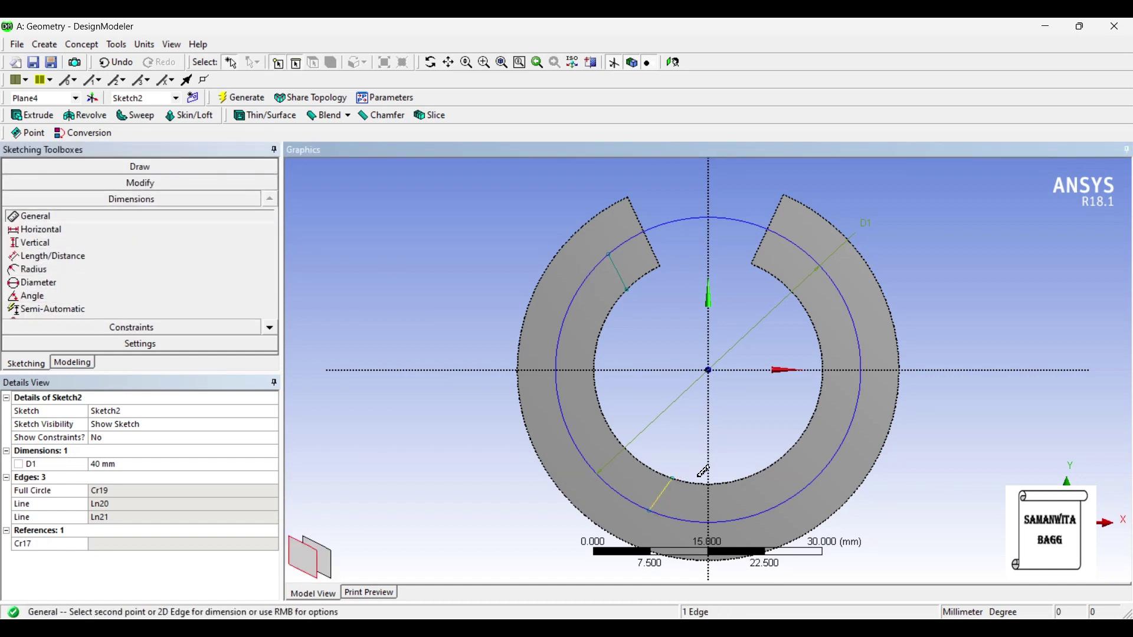
{"action": "left_click", "coordinate": [697, 465]}
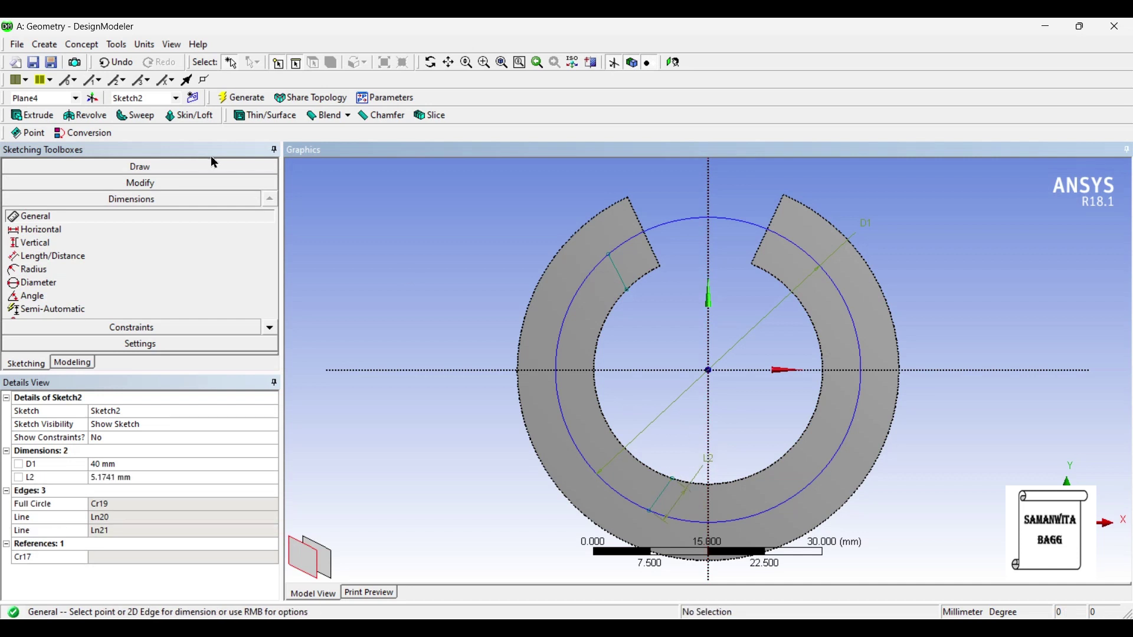
{"action": "left_click", "coordinate": [115, 62]}
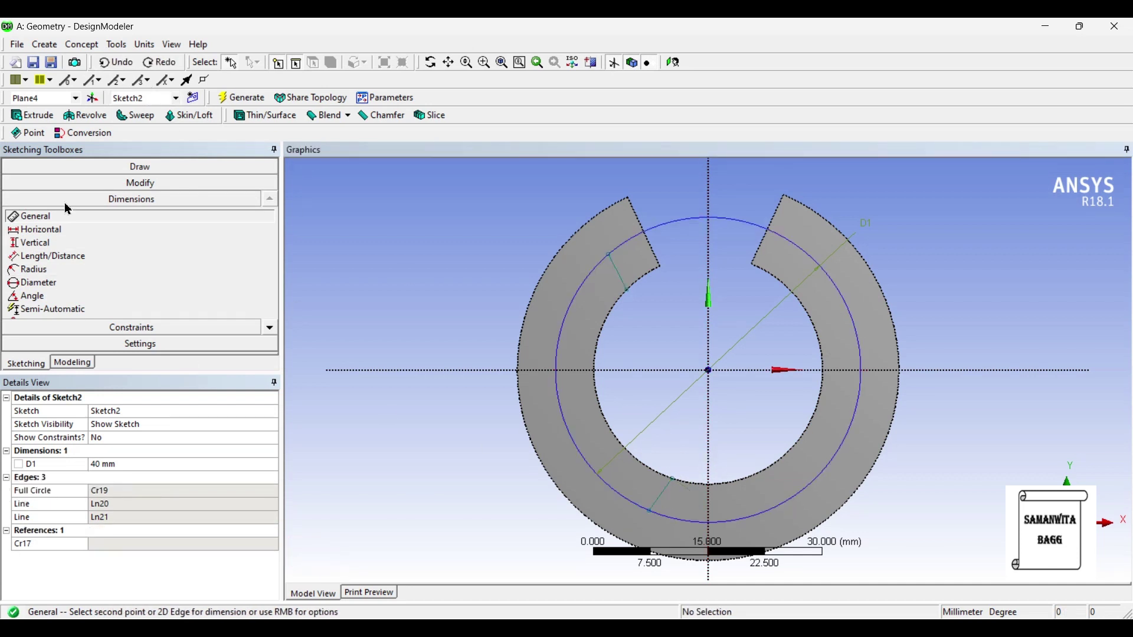
{"action": "left_click", "coordinate": [70, 230]}
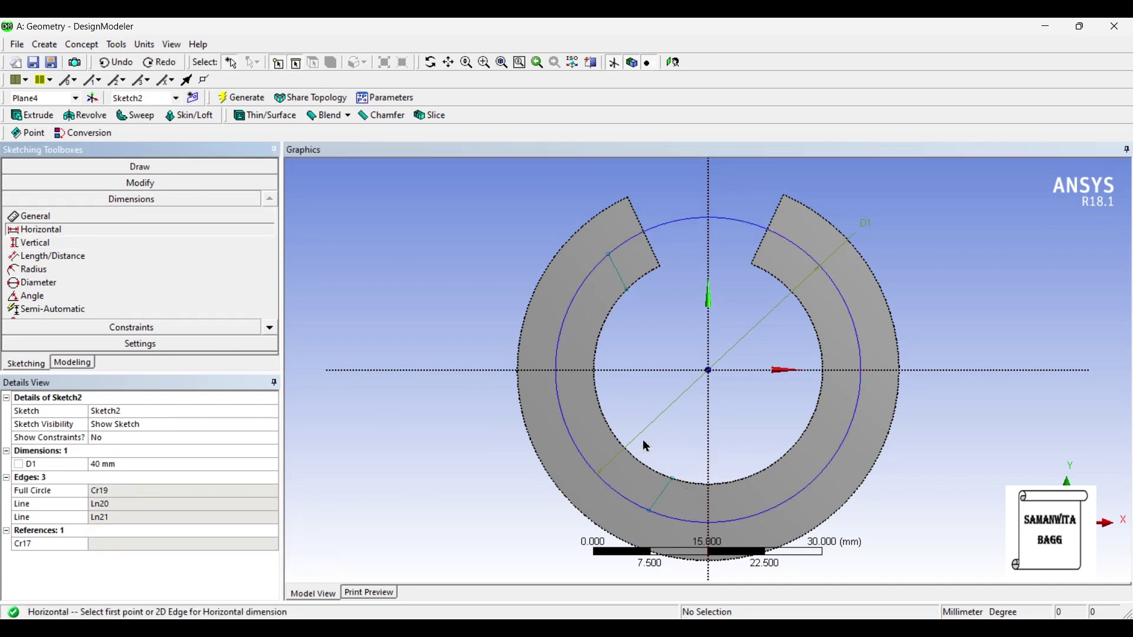
{"action": "left_click", "coordinate": [697, 475]}
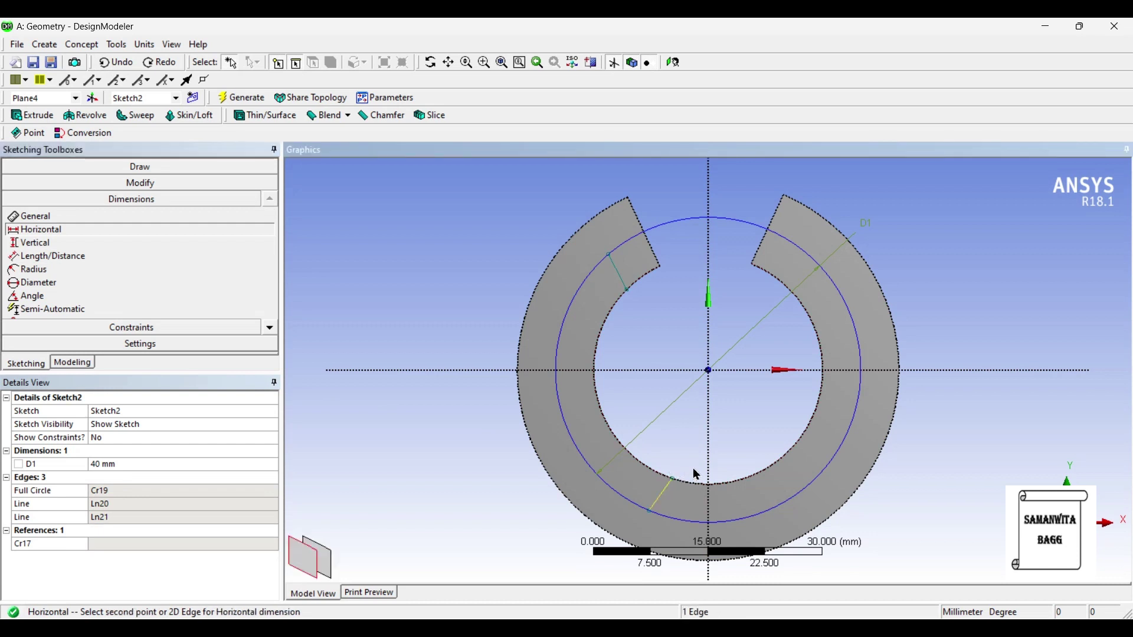
{"action": "left_click", "coordinate": [719, 467]}
{"action": "left_click", "coordinate": [684, 429]}
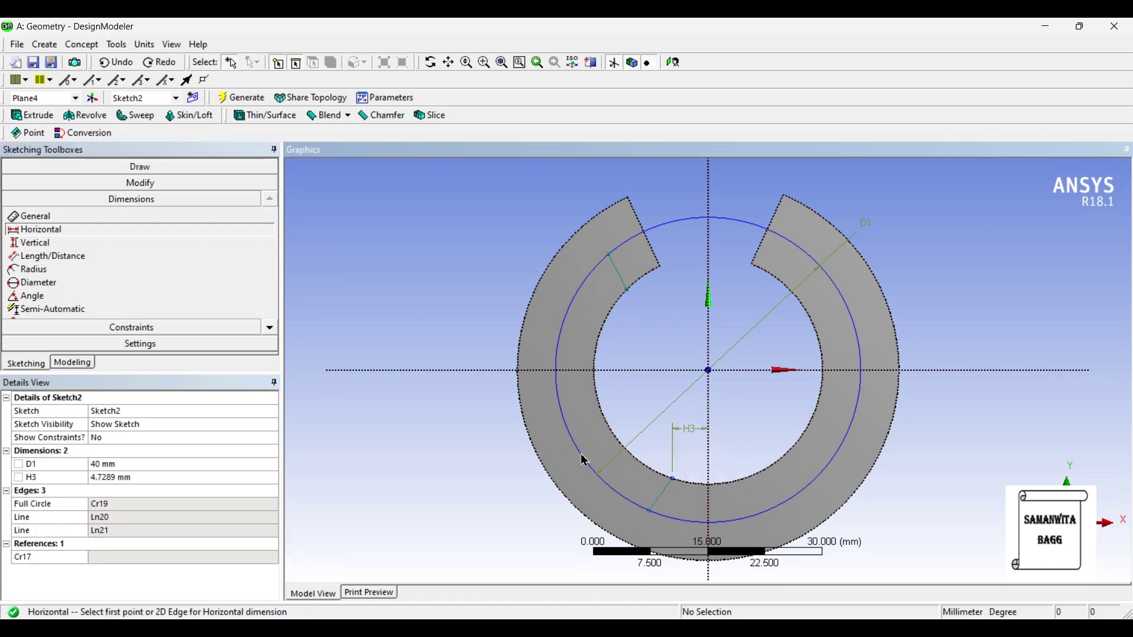
{"action": "left_click", "coordinate": [122, 479]}
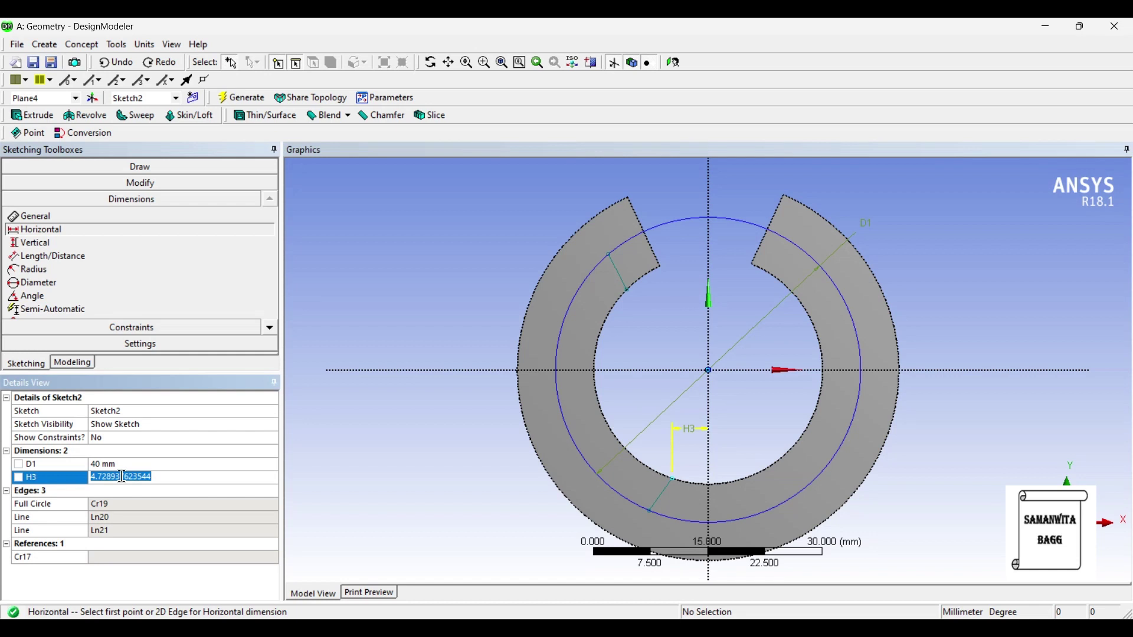
{"action": "type", "text": "4.5"}
{"action": "key", "text": "Return"}
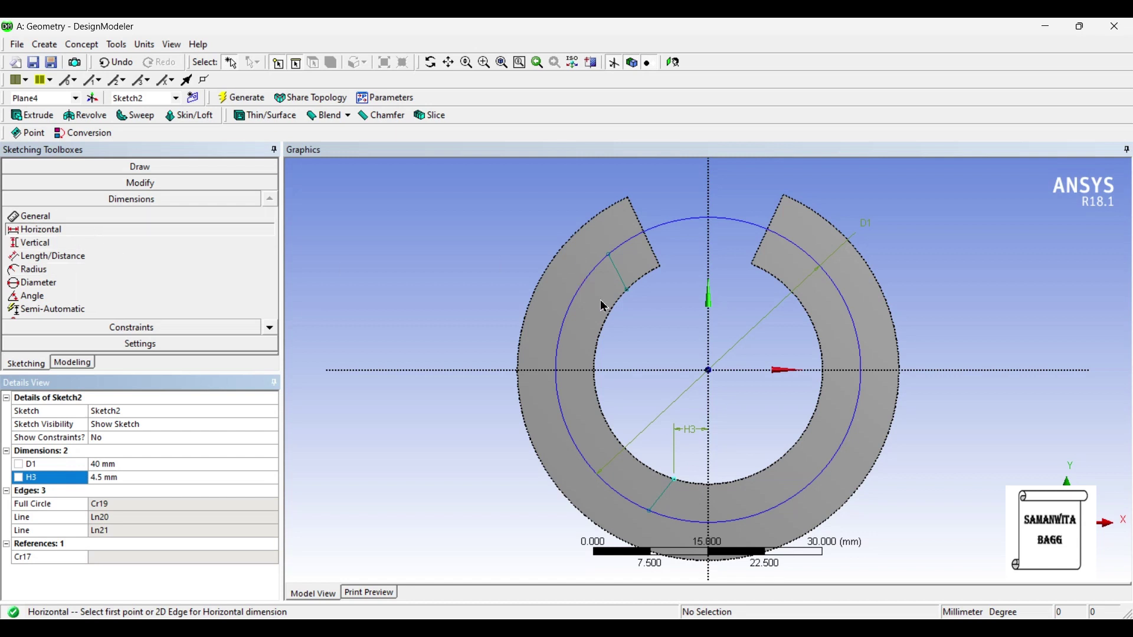
Dimension the upper line horizontally from the vertical axis as H6 = 9.5 mm
{"action": "left_click", "coordinate": [633, 298]}
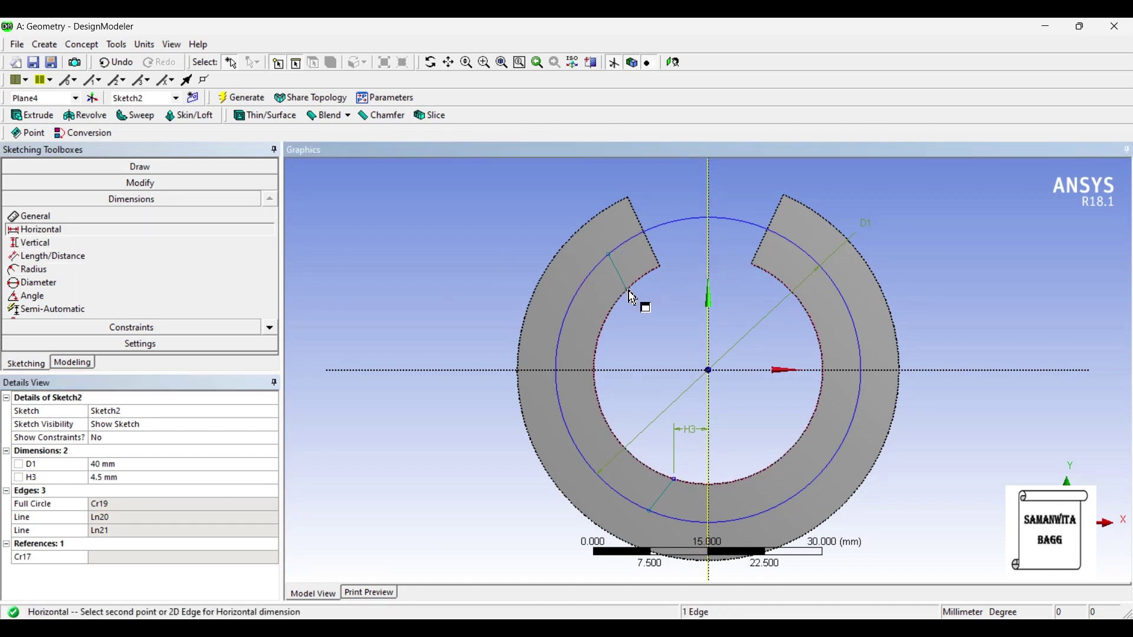
{"action": "left_click", "coordinate": [709, 307]}
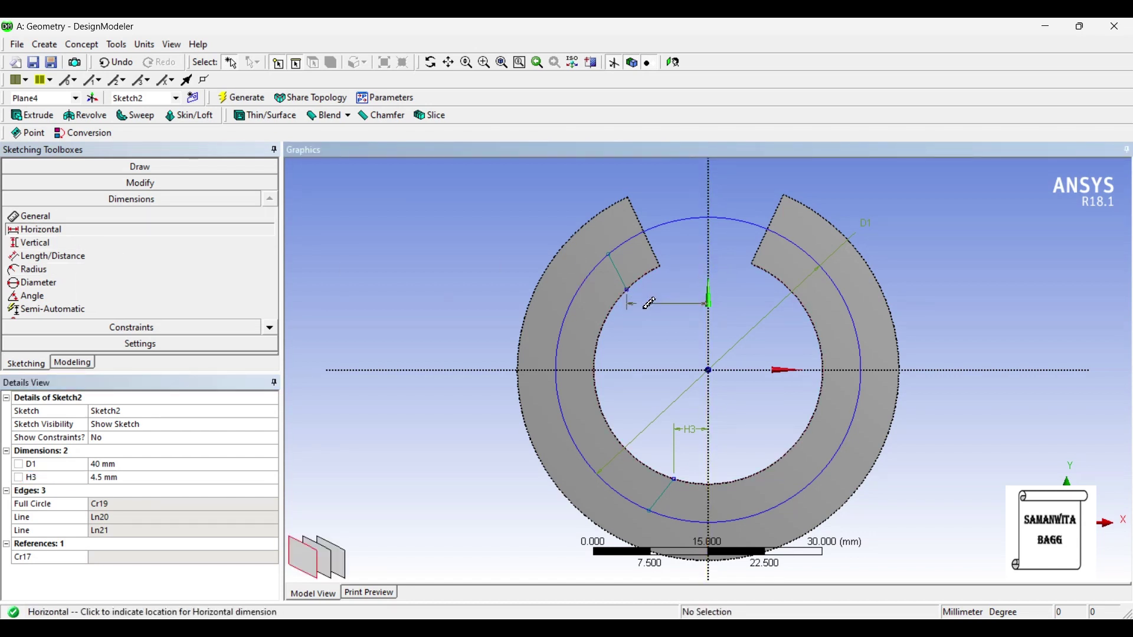
{"action": "left_click", "coordinate": [645, 304]}
{"action": "left_click", "coordinate": [123, 490]}
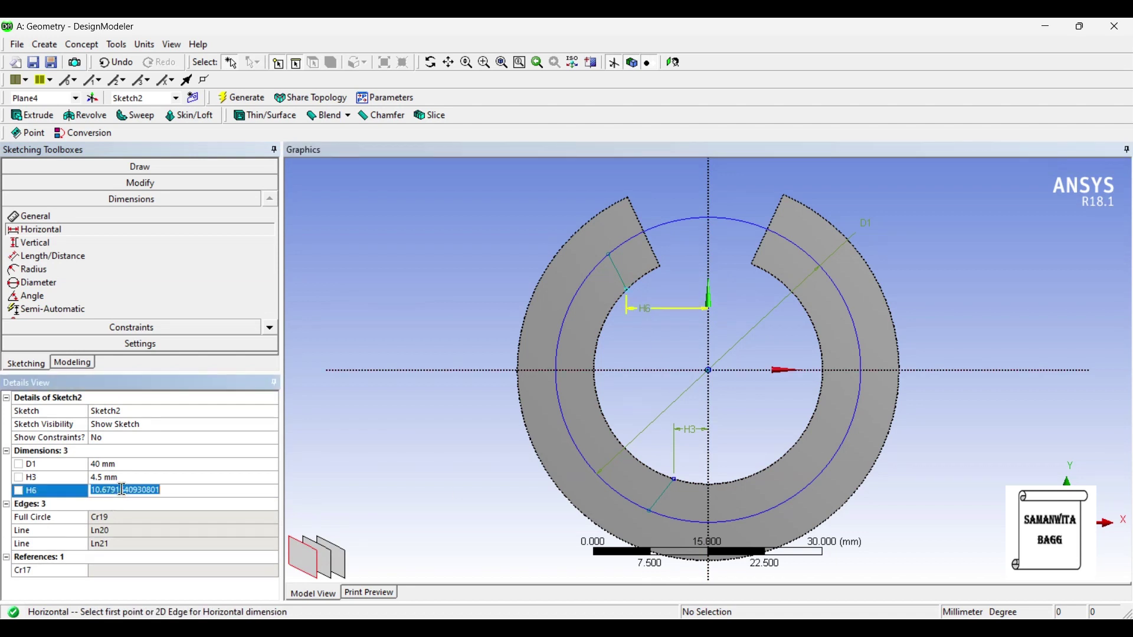
{"action": "type", "text": "9"}
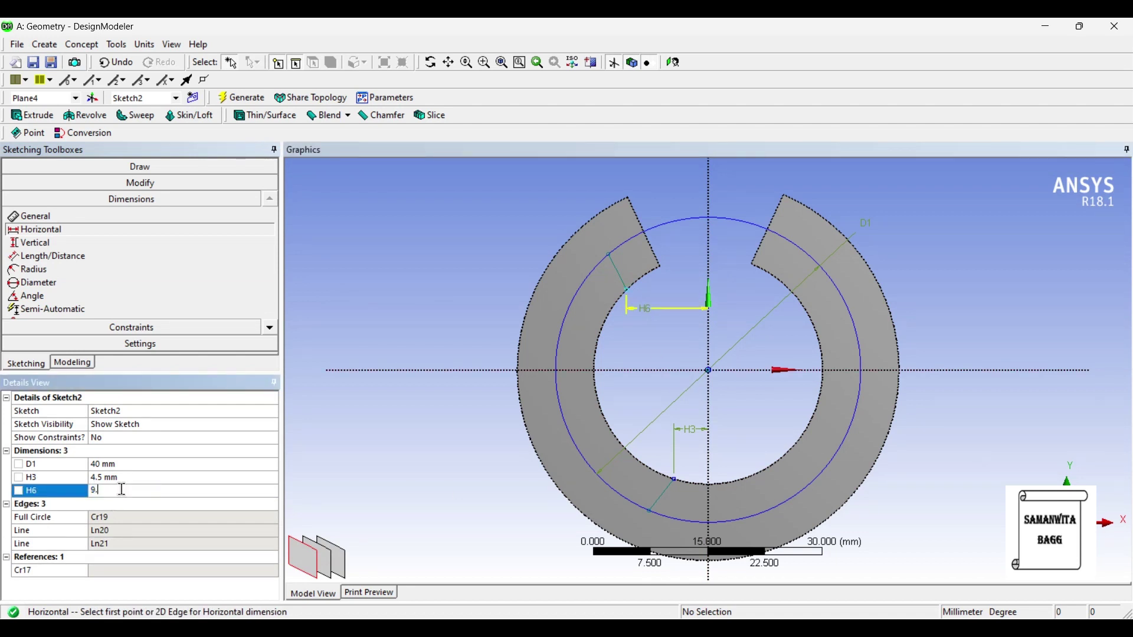
{"action": "type", "text": ".5"}
{"action": "key", "text": "Return"}
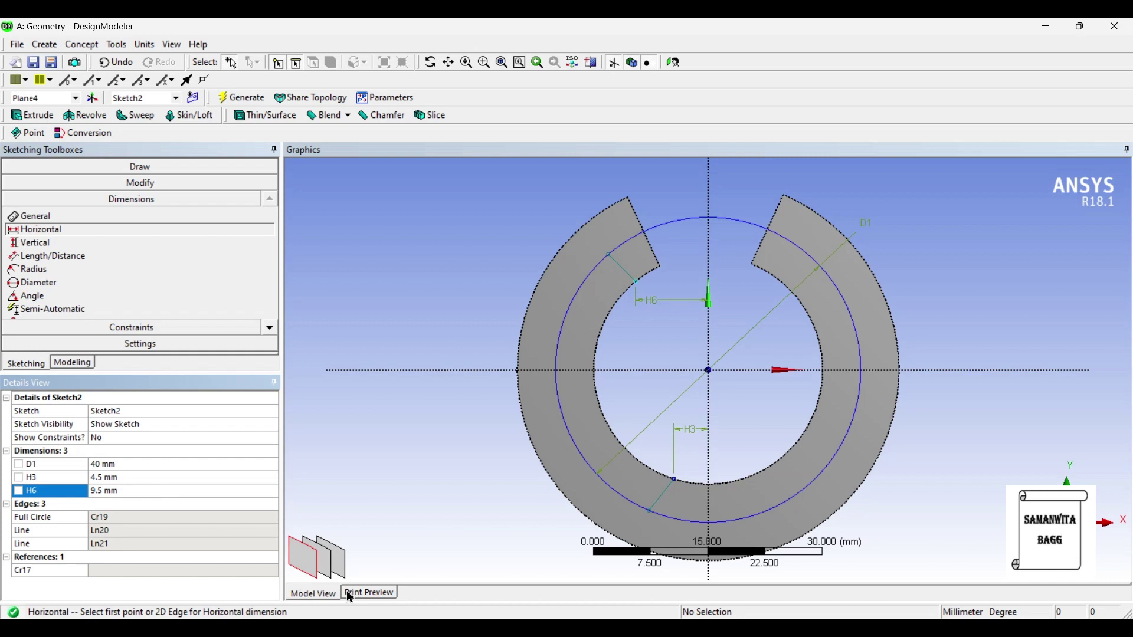
Add angle dimension A7 on the lower short line and set it to 215°
{"action": "left_click", "coordinate": [65, 297]}
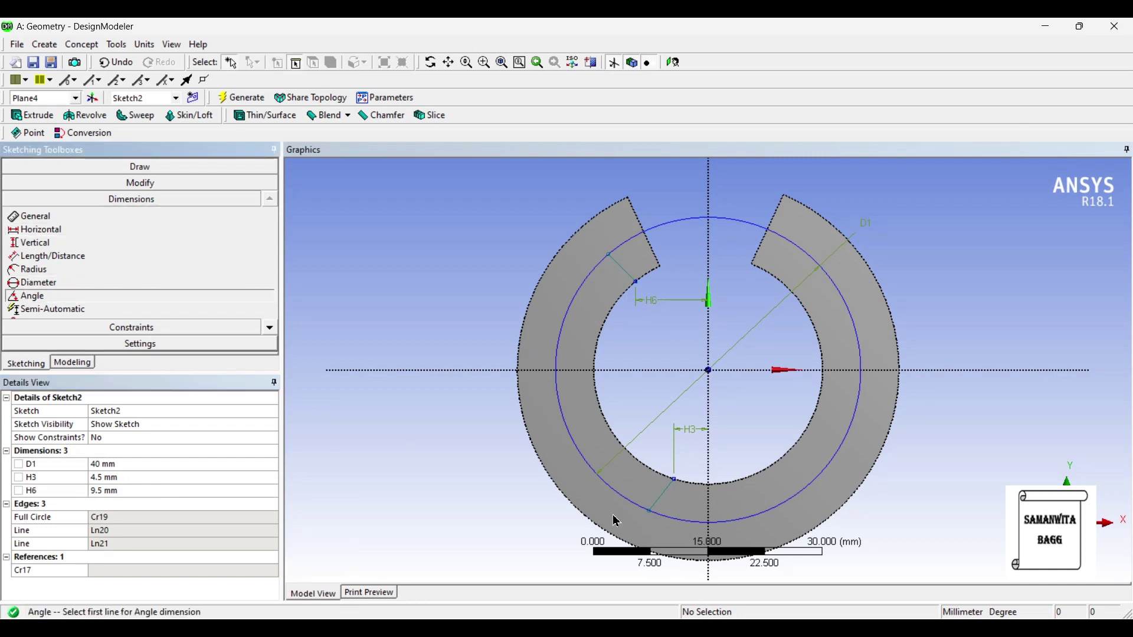
{"action": "left_click", "coordinate": [671, 502]}
{"action": "left_click", "coordinate": [713, 511]}
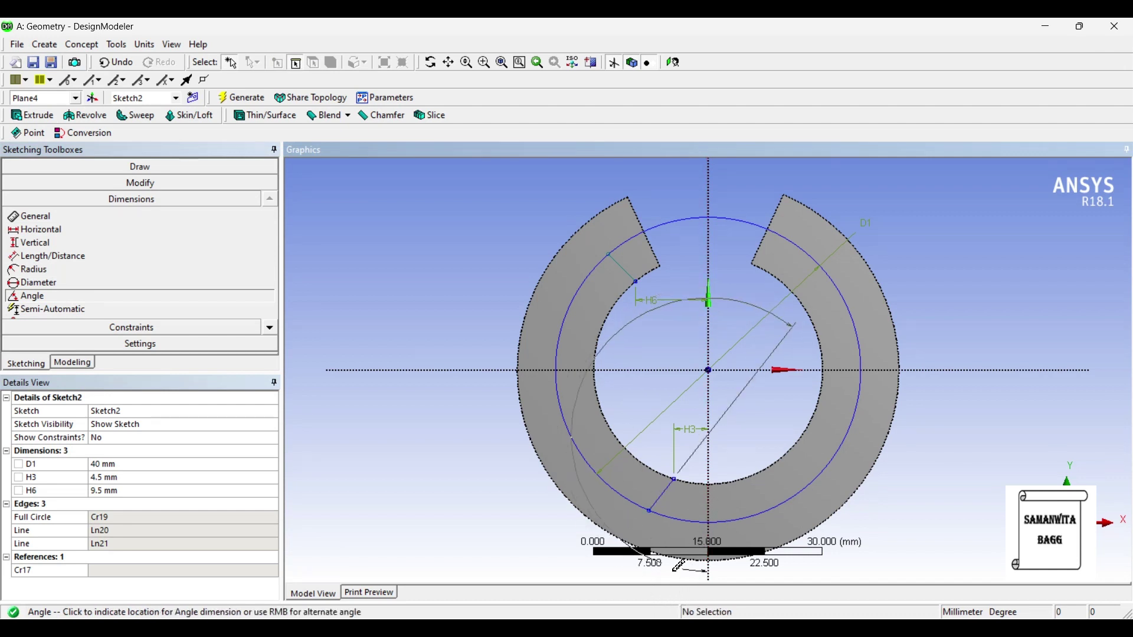
{"action": "left_click", "coordinate": [581, 575]}
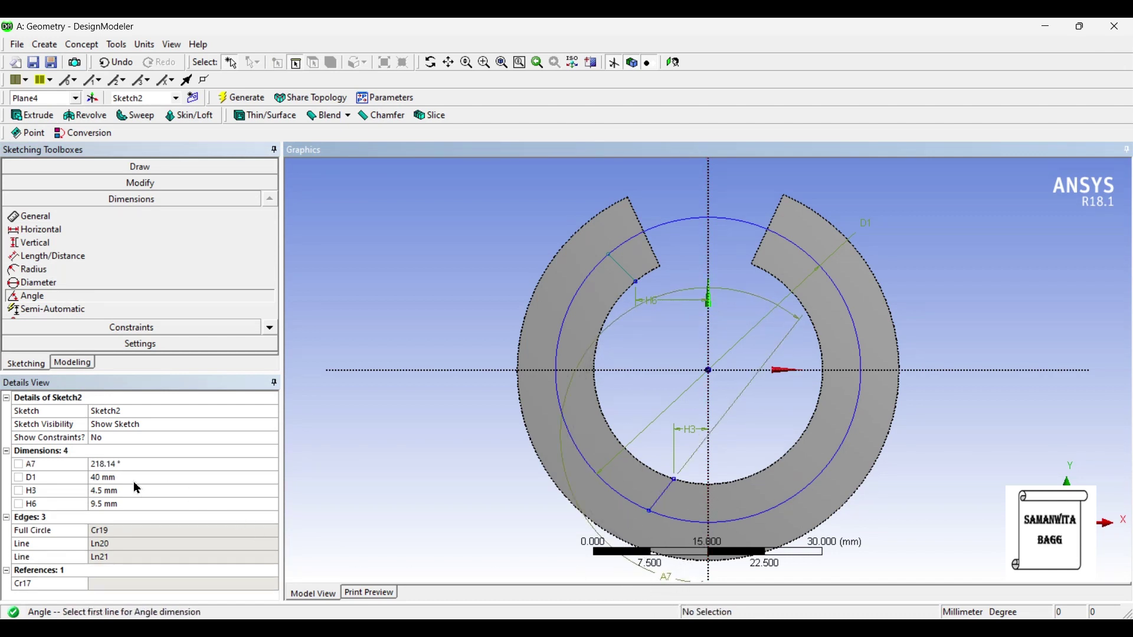
{"action": "left_click", "coordinate": [118, 465]}
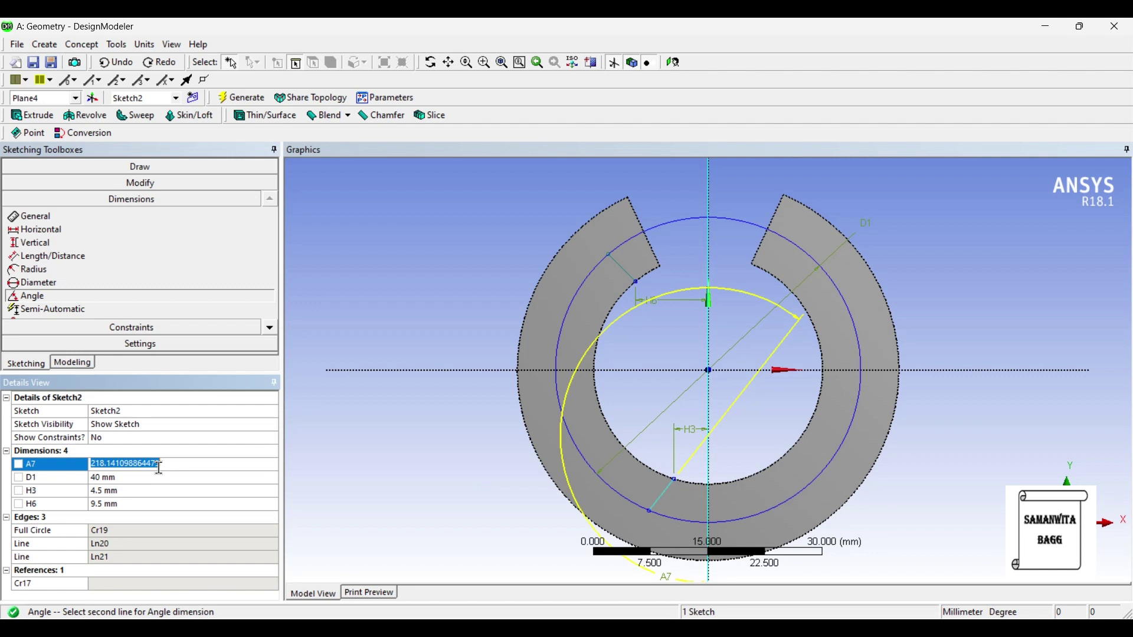
{"action": "type", "text": "215"}
{"action": "key", "text": "Return"}
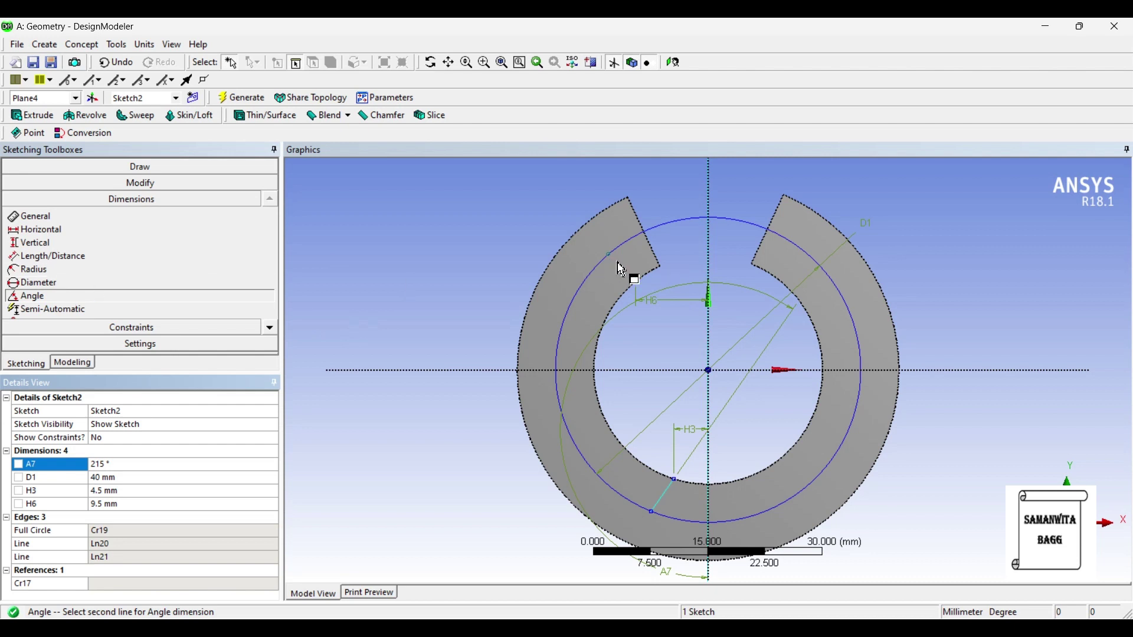
Add angle dimension A8 on the upper line and set its value to 148°
{"action": "left_click", "coordinate": [652, 248]}
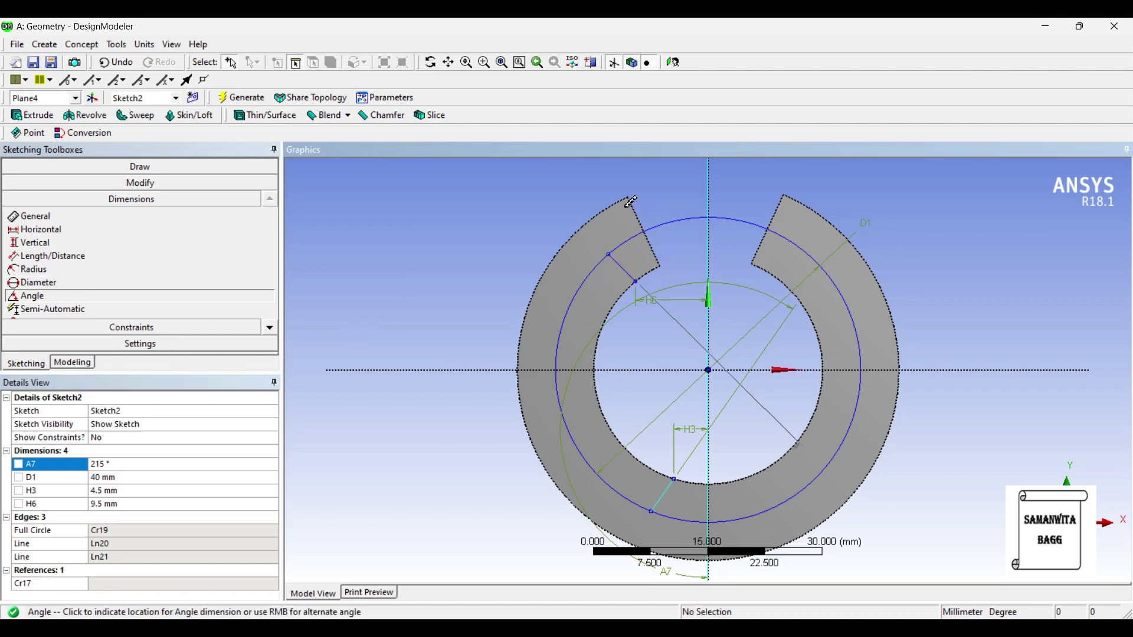
{"action": "left_click", "coordinate": [578, 178]}
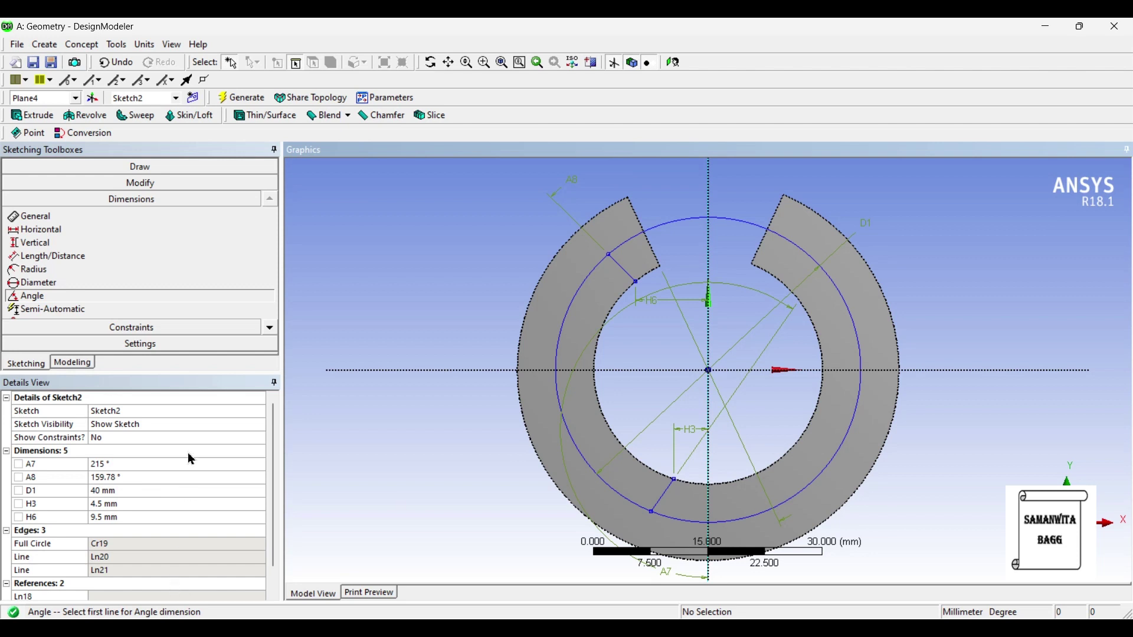
{"action": "left_click", "coordinate": [140, 478]}
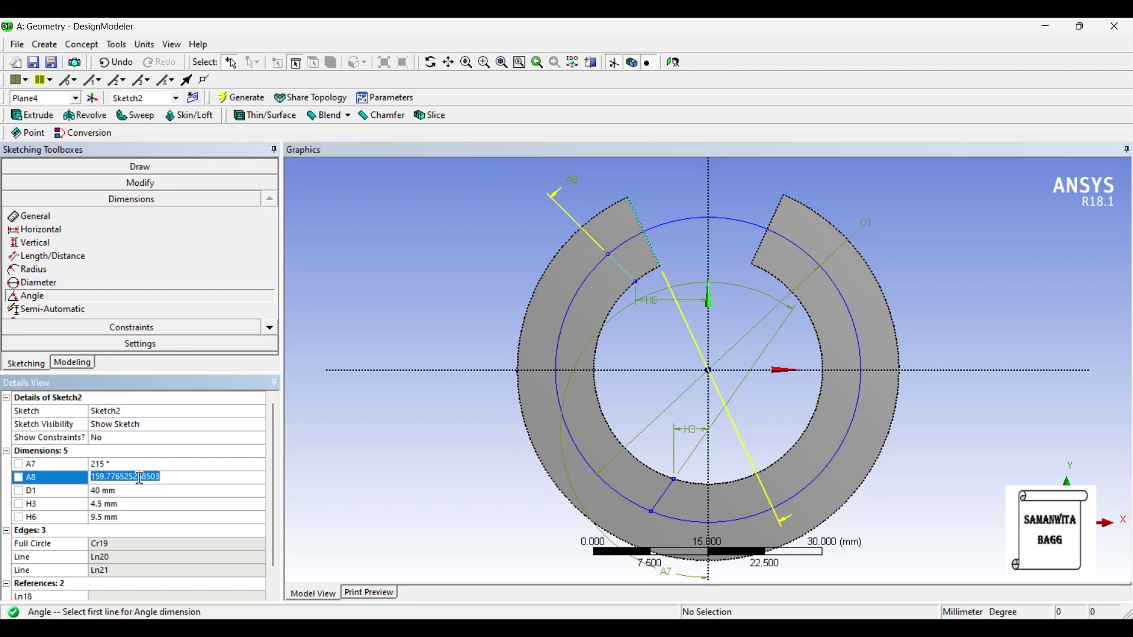
{"action": "type", "text": "148"}
{"action": "key", "text": "Return"}
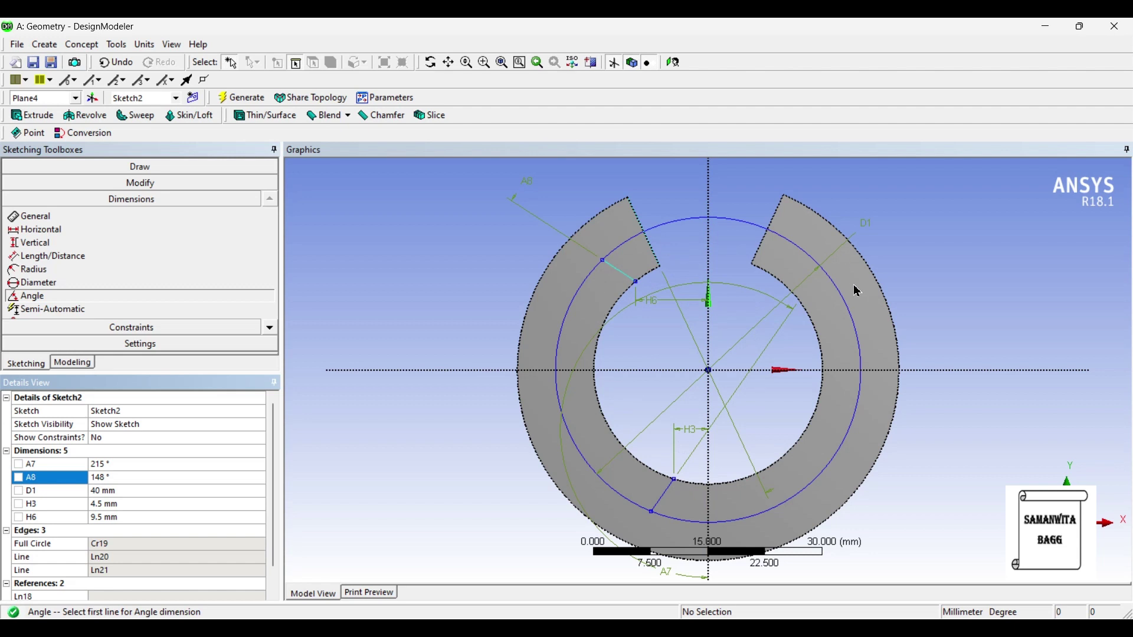
Draw a concentric circle centred at the origin through the lug corner points
{"action": "left_click", "coordinate": [139, 167]}
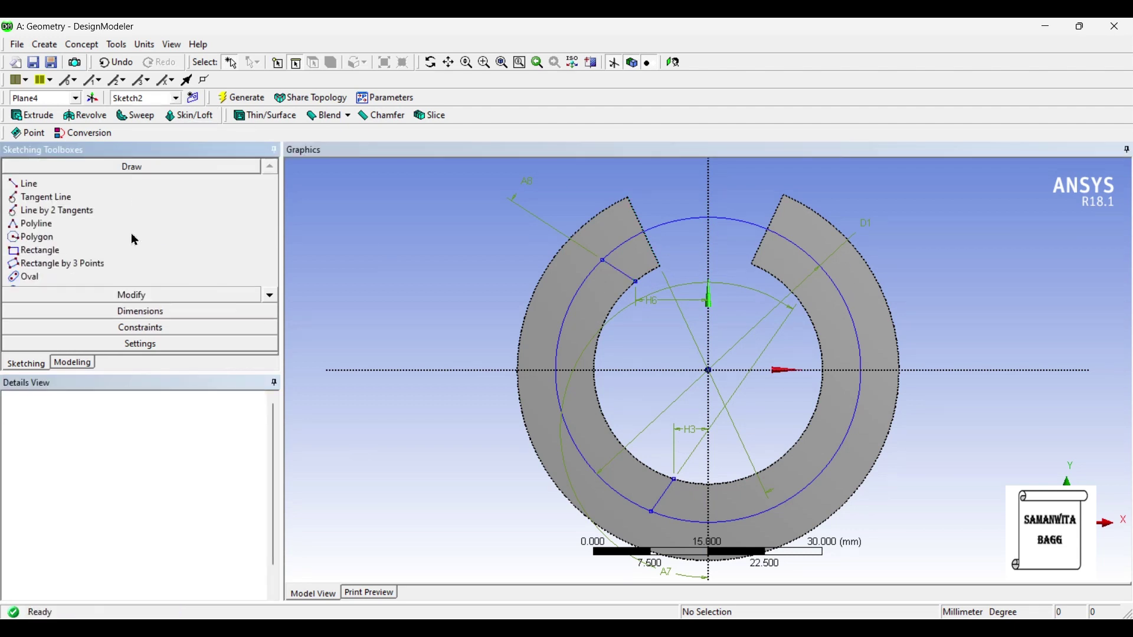
{"action": "left_click", "coordinate": [270, 295]}
{"action": "left_click", "coordinate": [270, 295]}
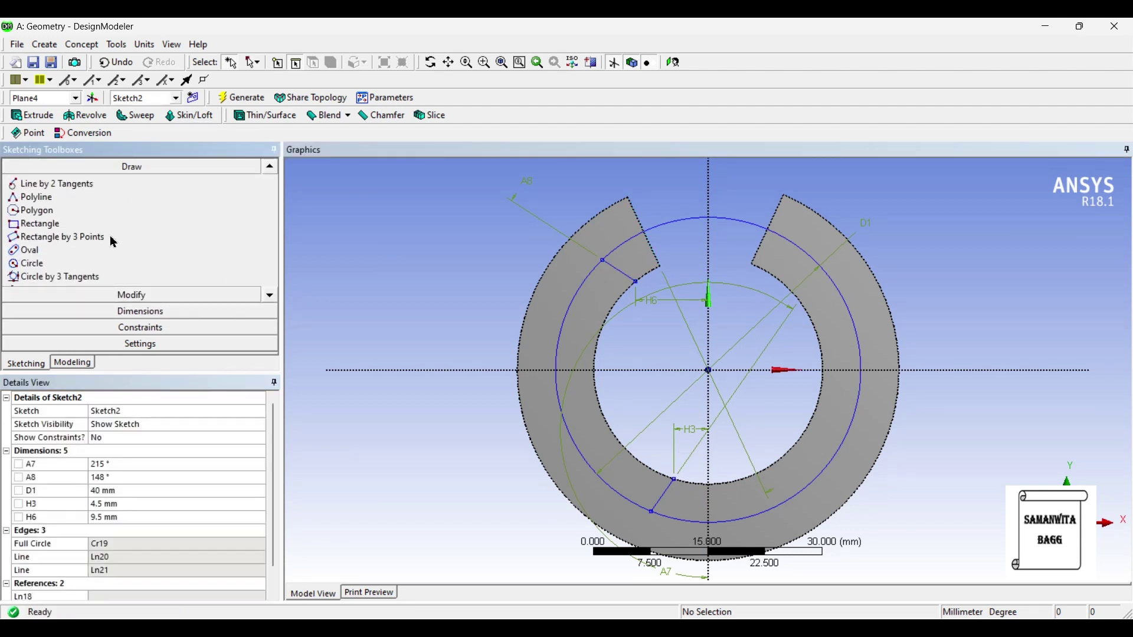
{"action": "left_click", "coordinate": [33, 264]}
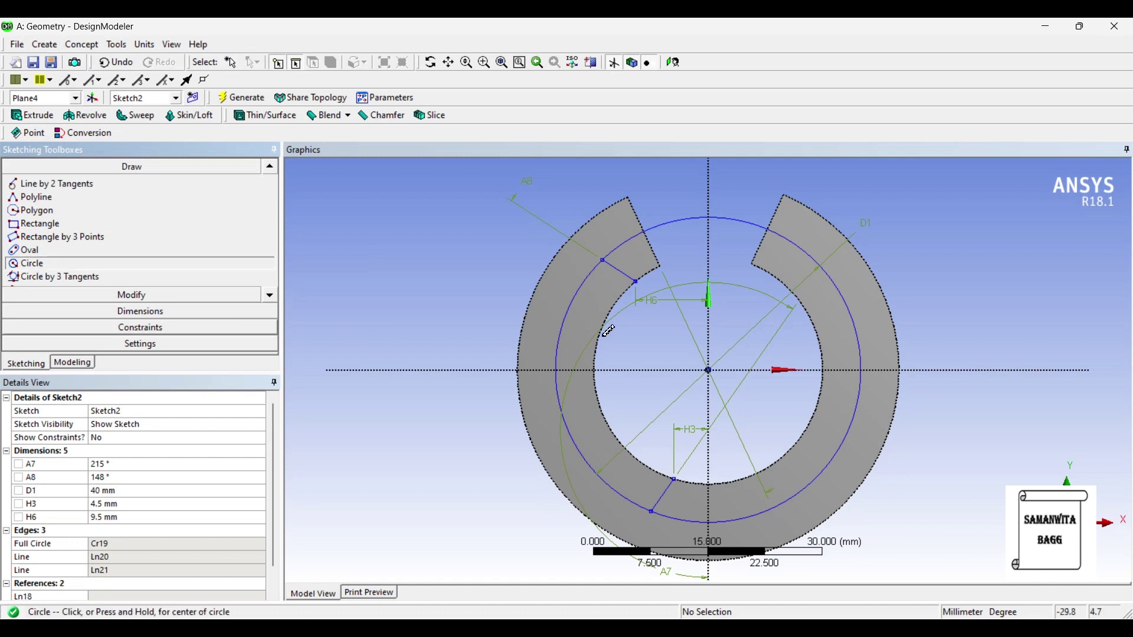
{"action": "left_click", "coordinate": [708, 370]}
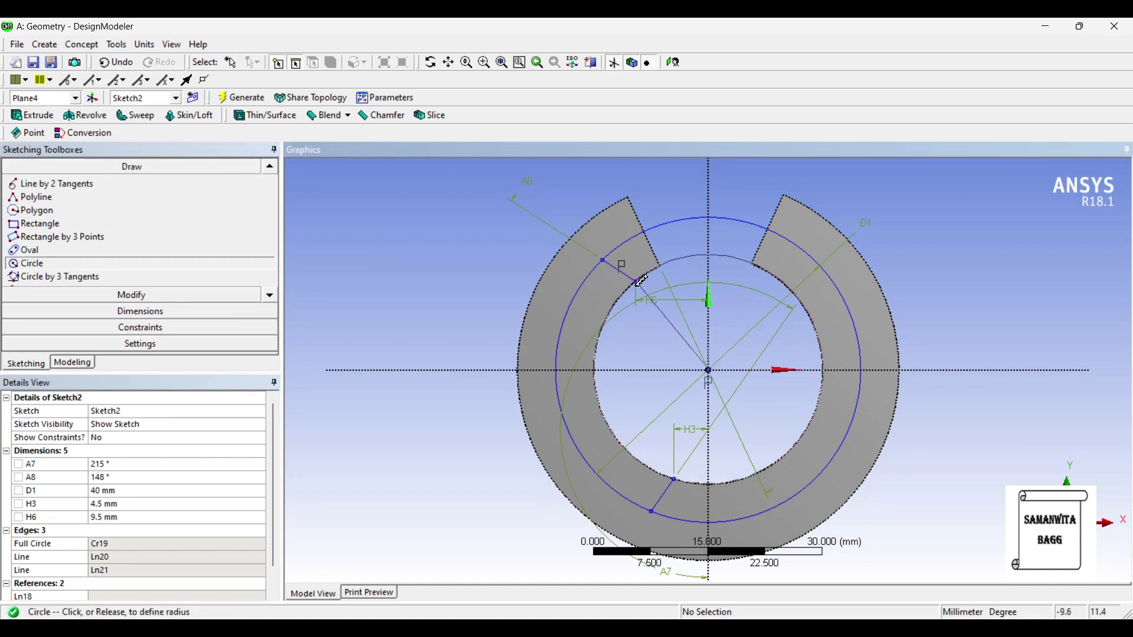
{"action": "left_click", "coordinate": [595, 362]}
{"action": "scroll", "coordinate": [26, 189], "scroll_direction": "up", "scroll_amount": 2}
Draw two horizontal lines across the top of the ring for the upper lug
{"action": "left_click", "coordinate": [27, 183]}
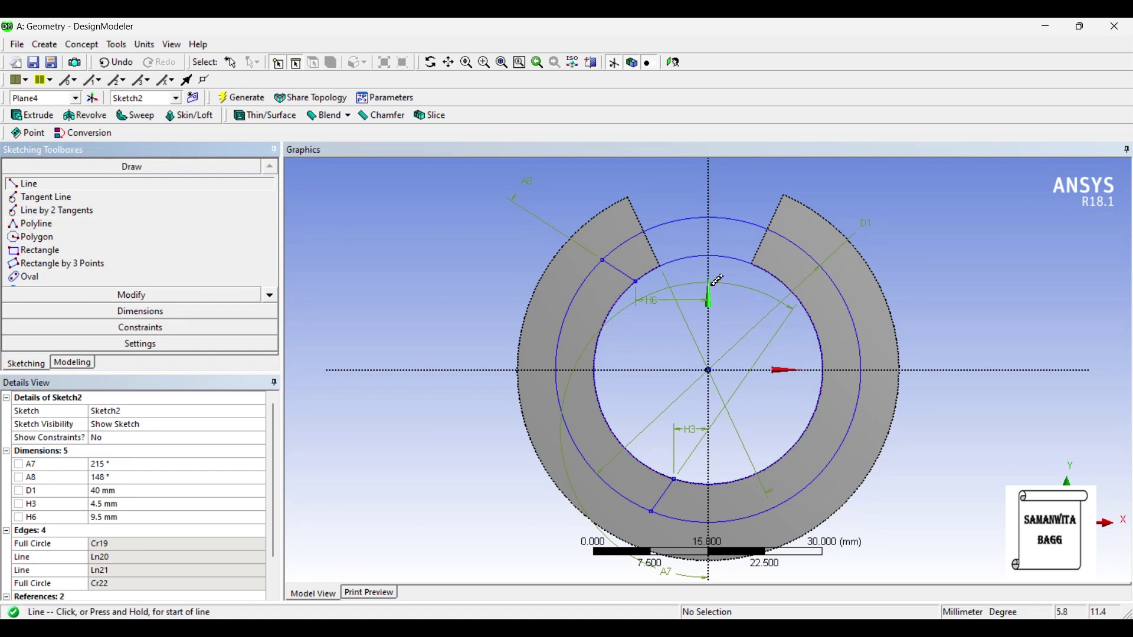
{"action": "left_click", "coordinate": [638, 281]}
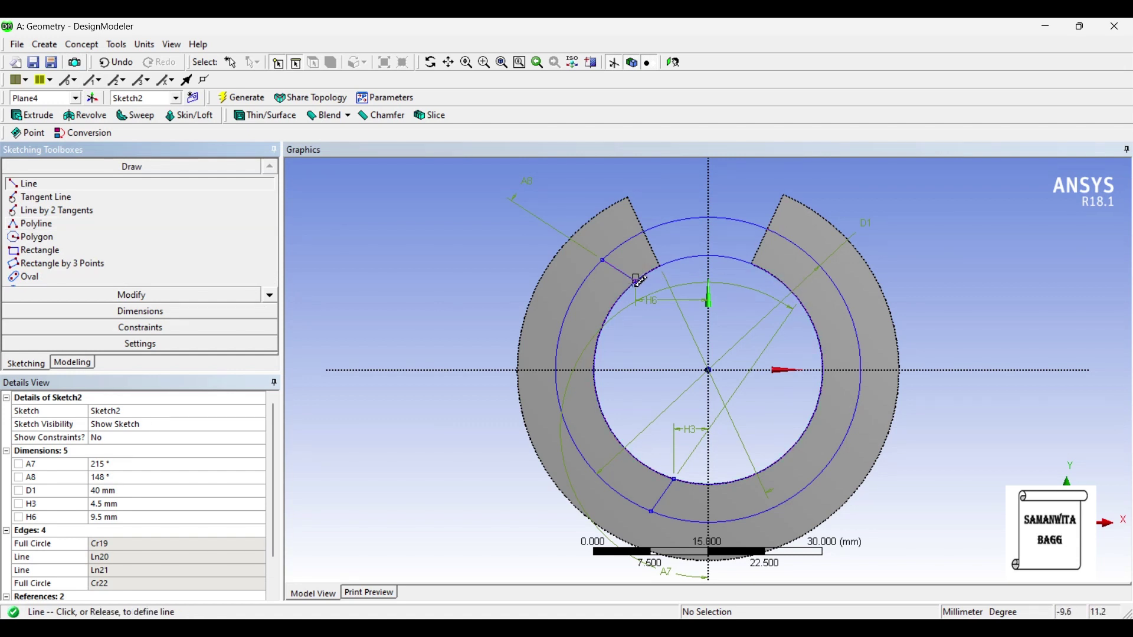
{"action": "left_click", "coordinate": [785, 282]}
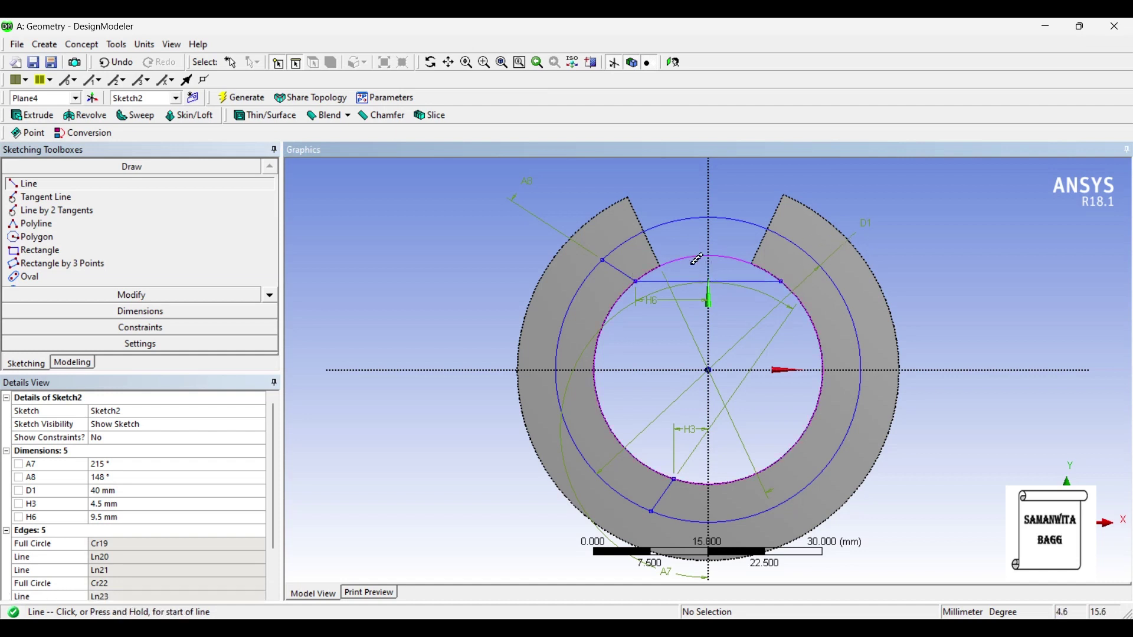
{"action": "left_click", "coordinate": [604, 259]}
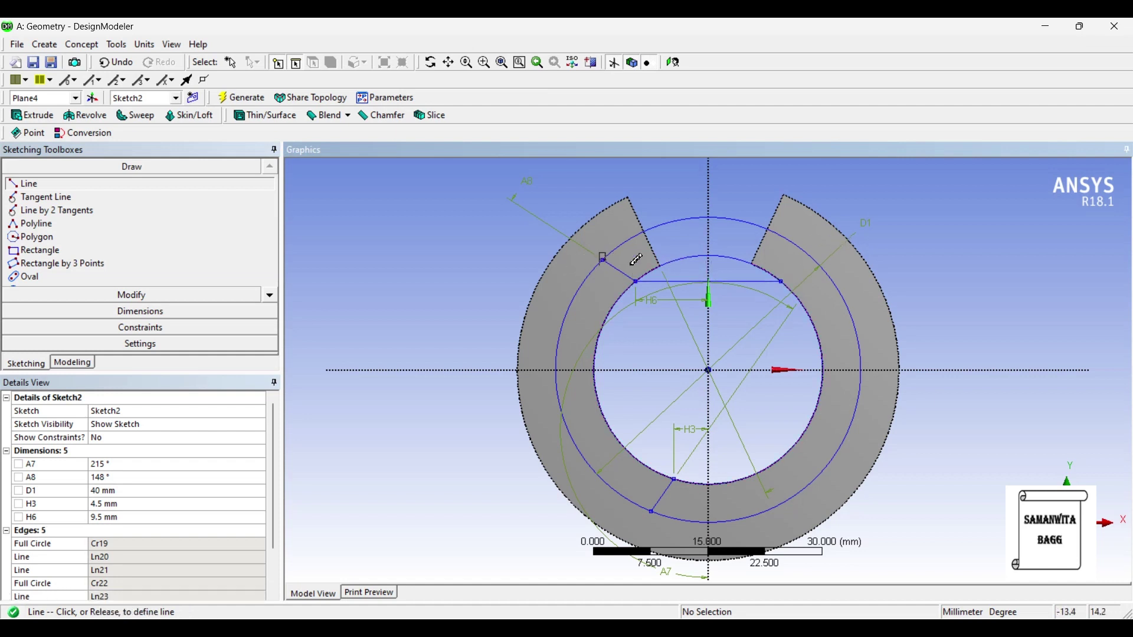
{"action": "left_click", "coordinate": [820, 259]}
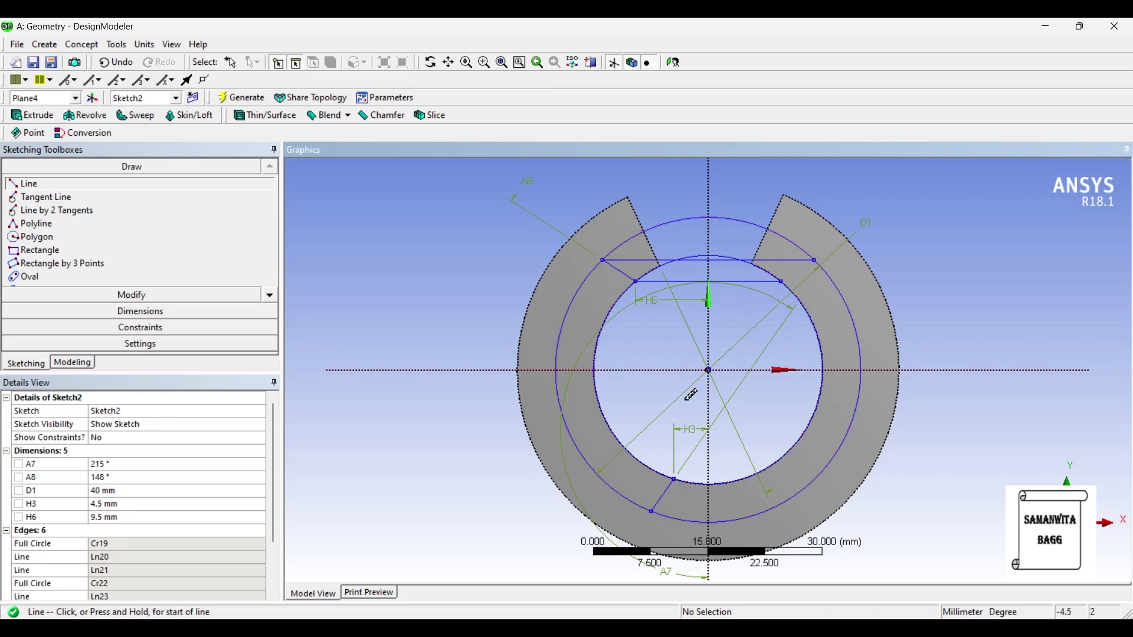
Draw the bottom lug line and slanted lines joining the line ends to the 40 mm circle
{"action": "left_click", "coordinate": [680, 479]}
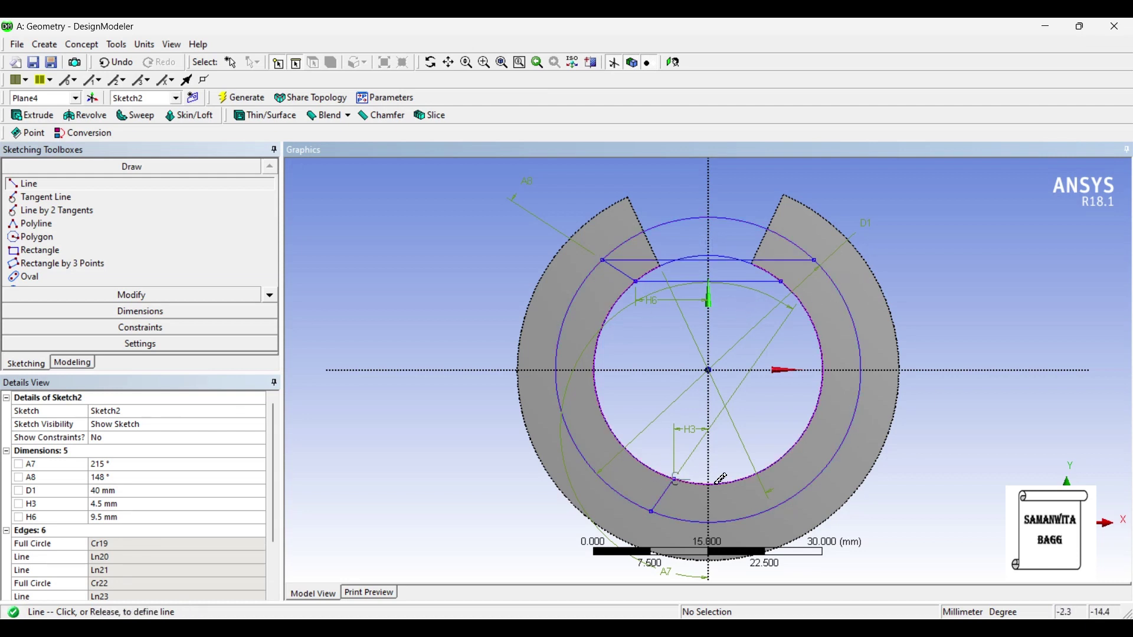
{"action": "left_click", "coordinate": [748, 480]}
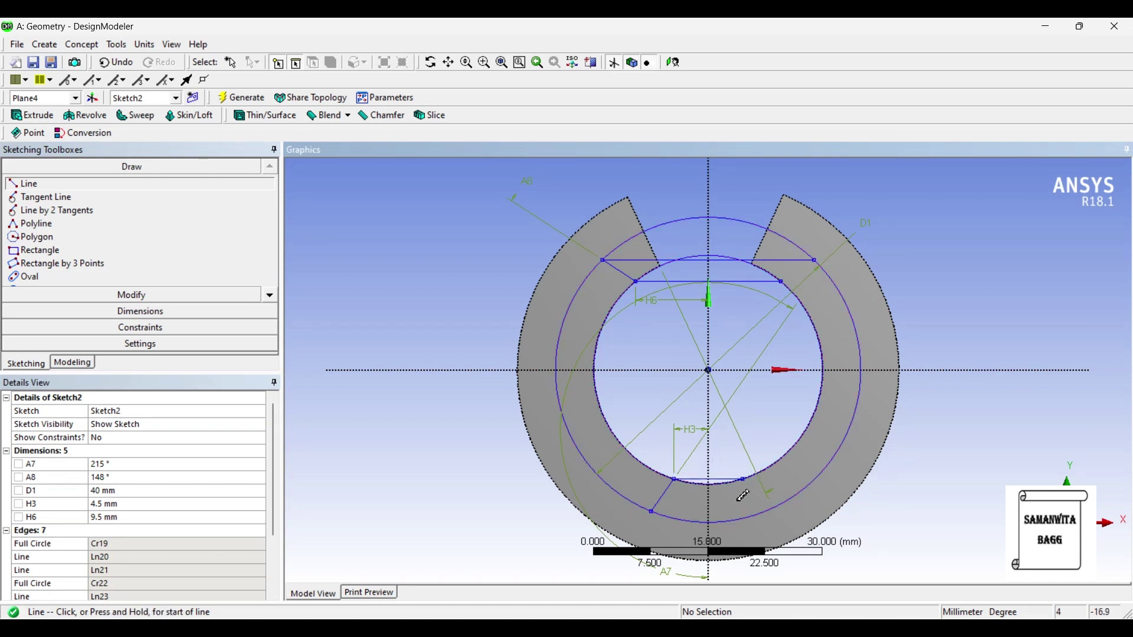
{"action": "left_click", "coordinate": [653, 515]}
{"action": "scroll", "coordinate": [721, 530], "scroll_direction": "up", "scroll_amount": 2}
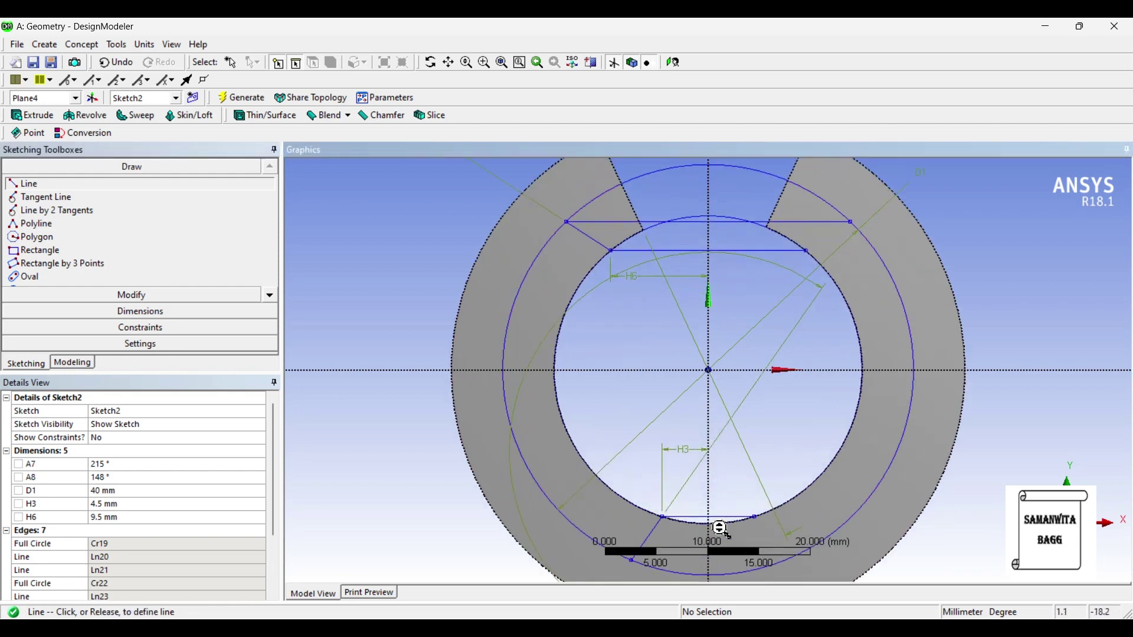
{"action": "left_click", "coordinate": [786, 562]}
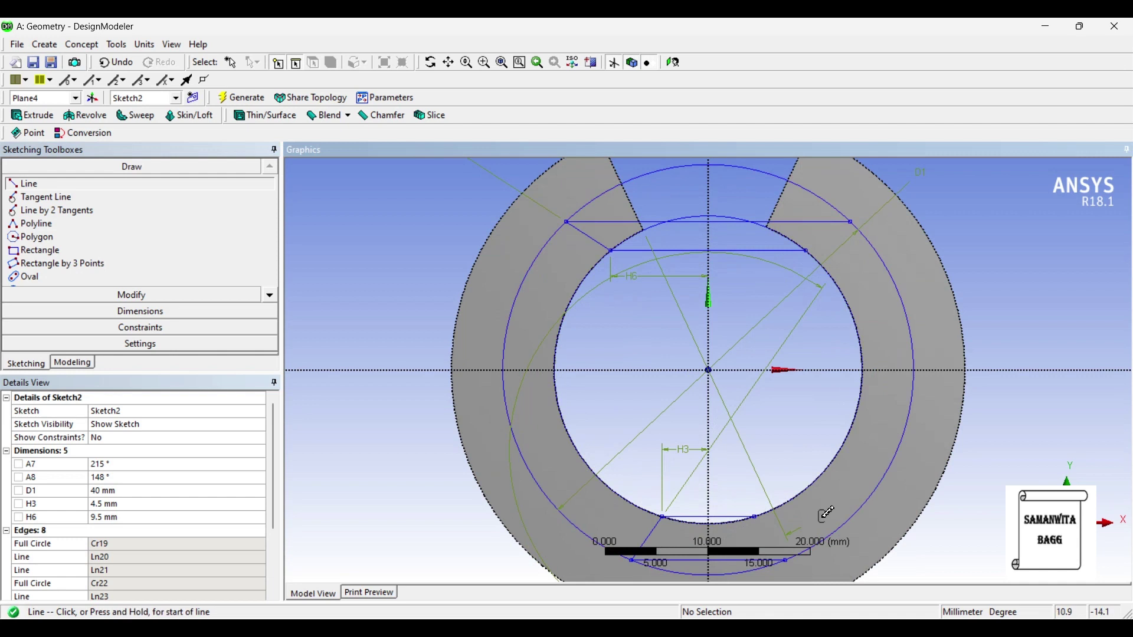
{"action": "left_click", "coordinate": [756, 517]}
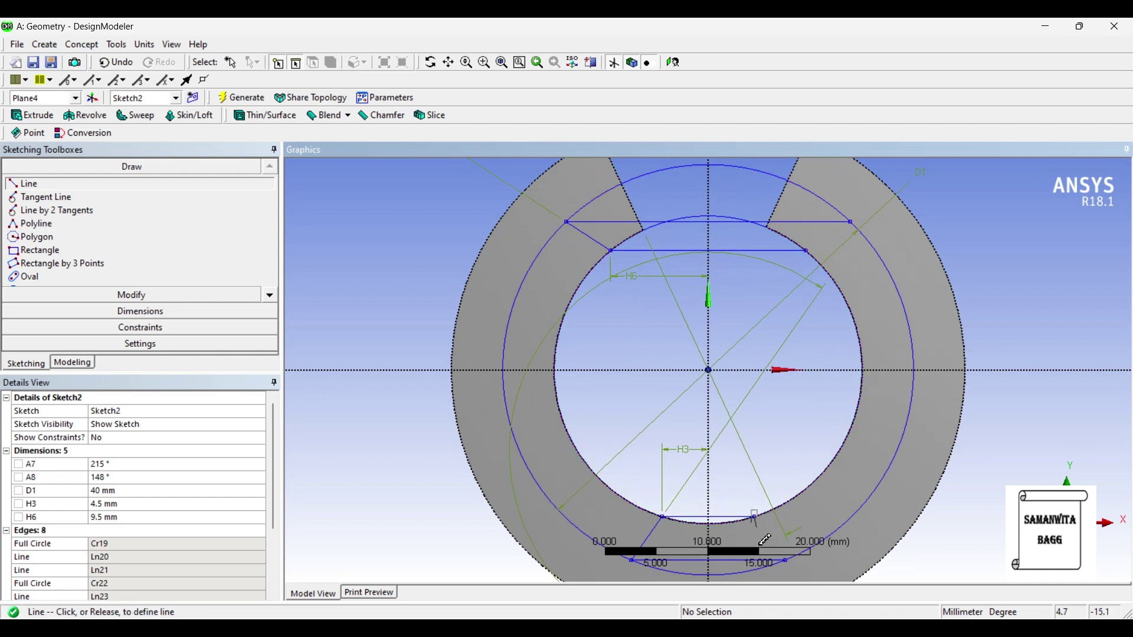
{"action": "left_click", "coordinate": [788, 562]}
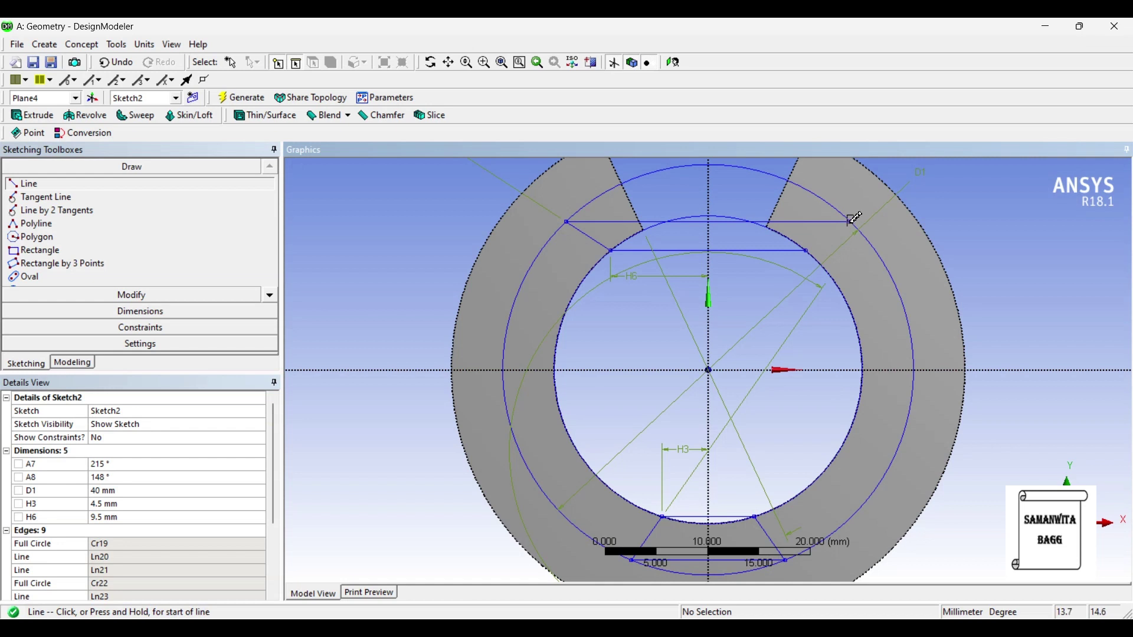
{"action": "left_click", "coordinate": [807, 250]}
{"action": "left_click", "coordinate": [854, 222]}
{"action": "left_click", "coordinate": [131, 295]}
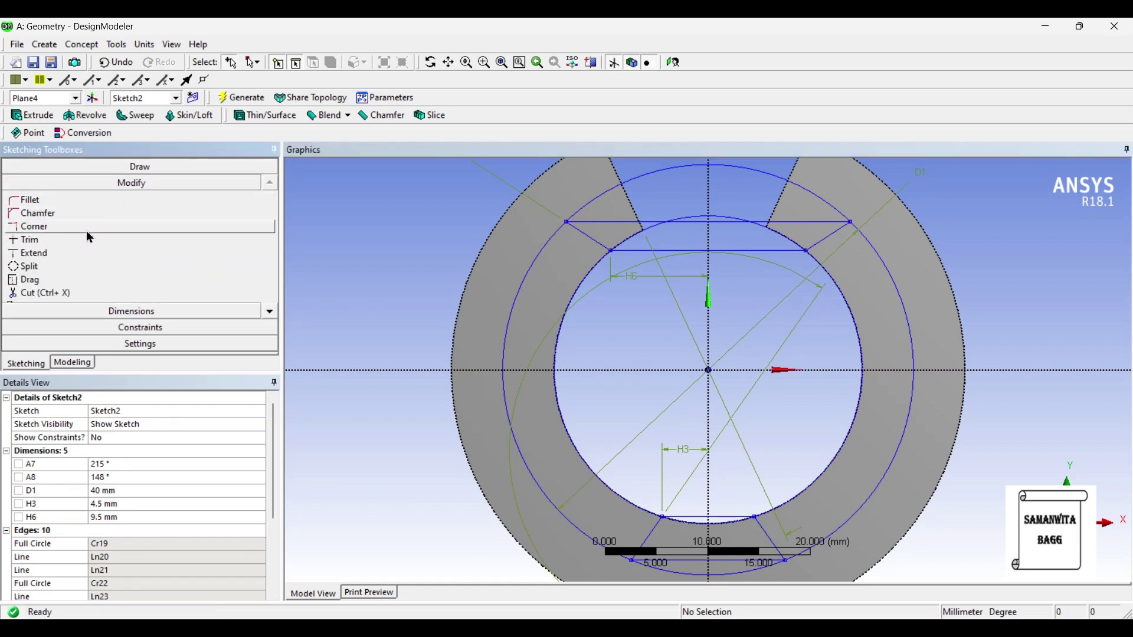
Trim the excess circle arcs and line pieces around the top notches
{"action": "left_click", "coordinate": [80, 240]}
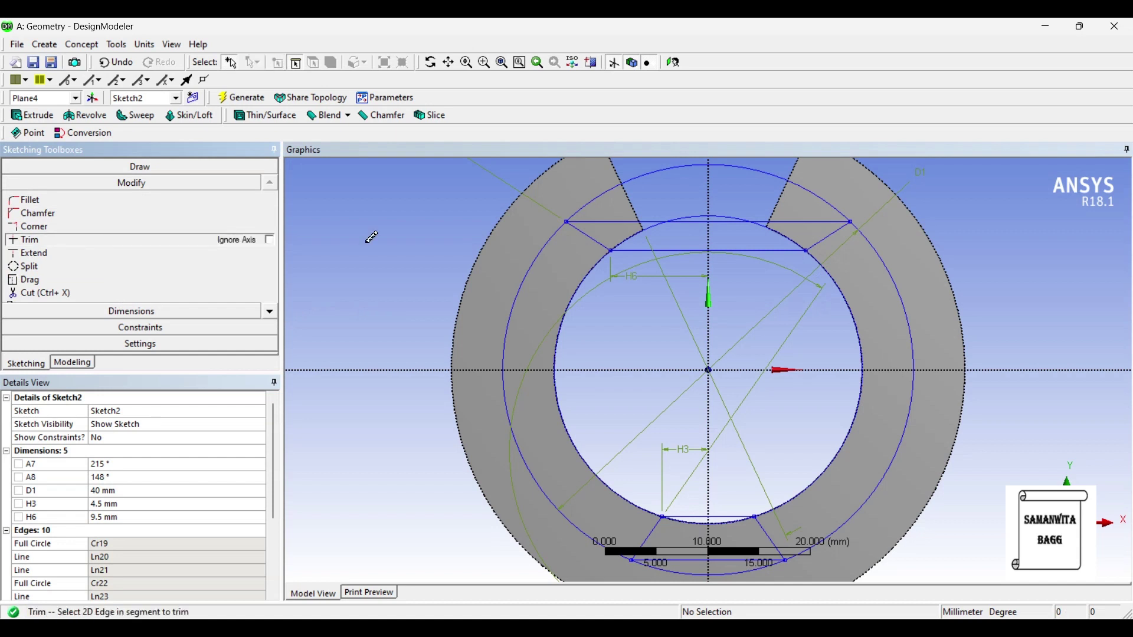
{"action": "left_click", "coordinate": [636, 223]}
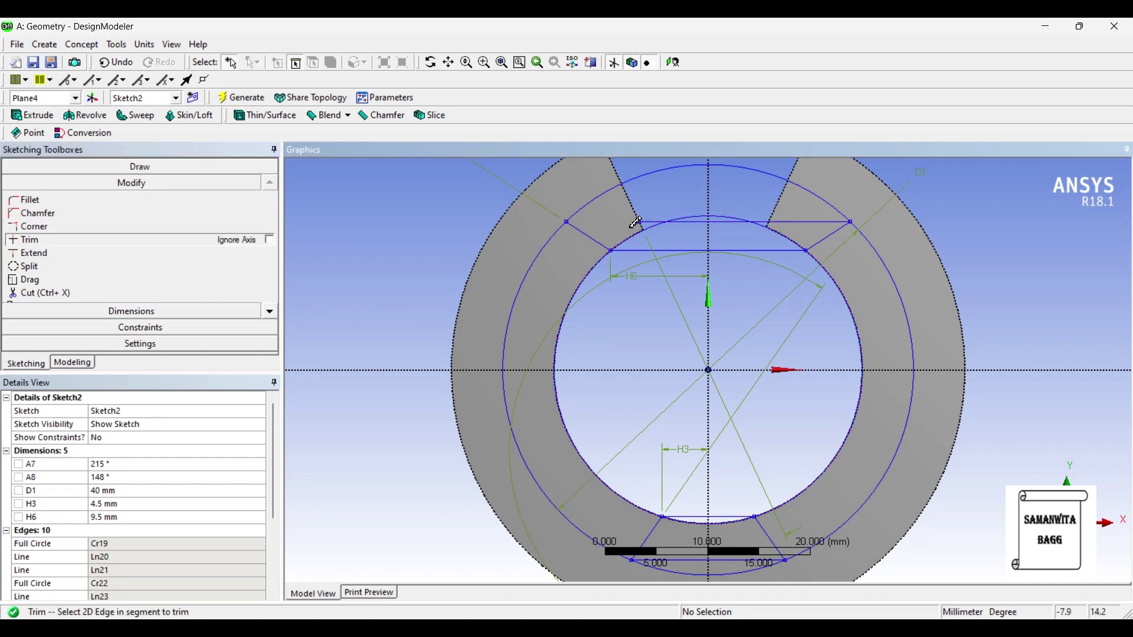
{"action": "left_click", "coordinate": [664, 222]}
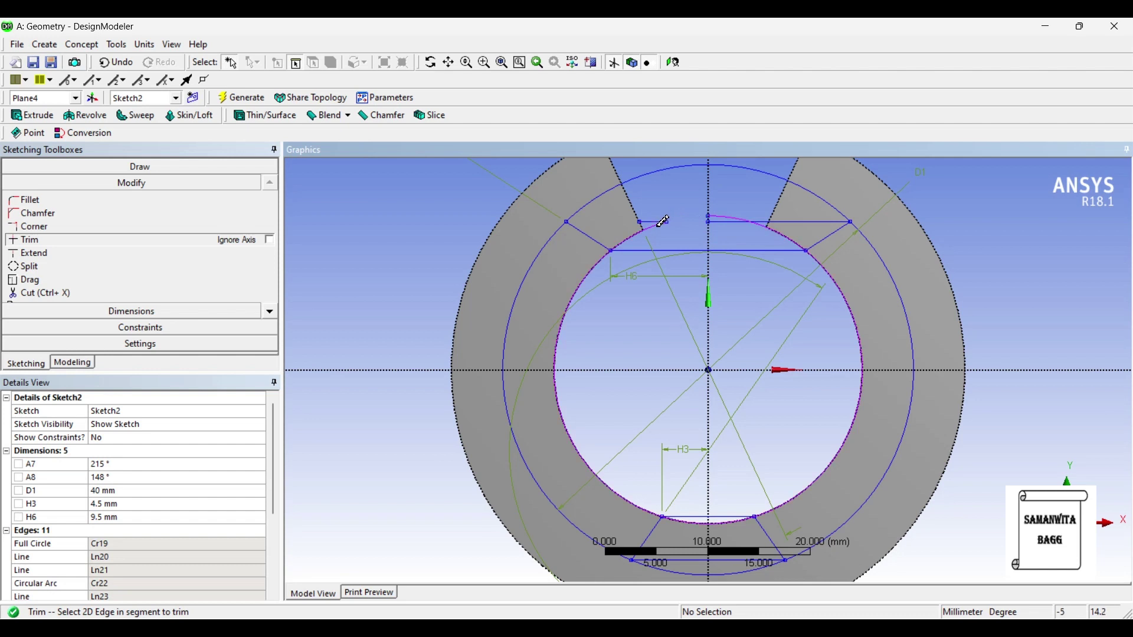
{"action": "left_click", "coordinate": [606, 193]}
{"action": "left_click", "coordinate": [648, 182]}
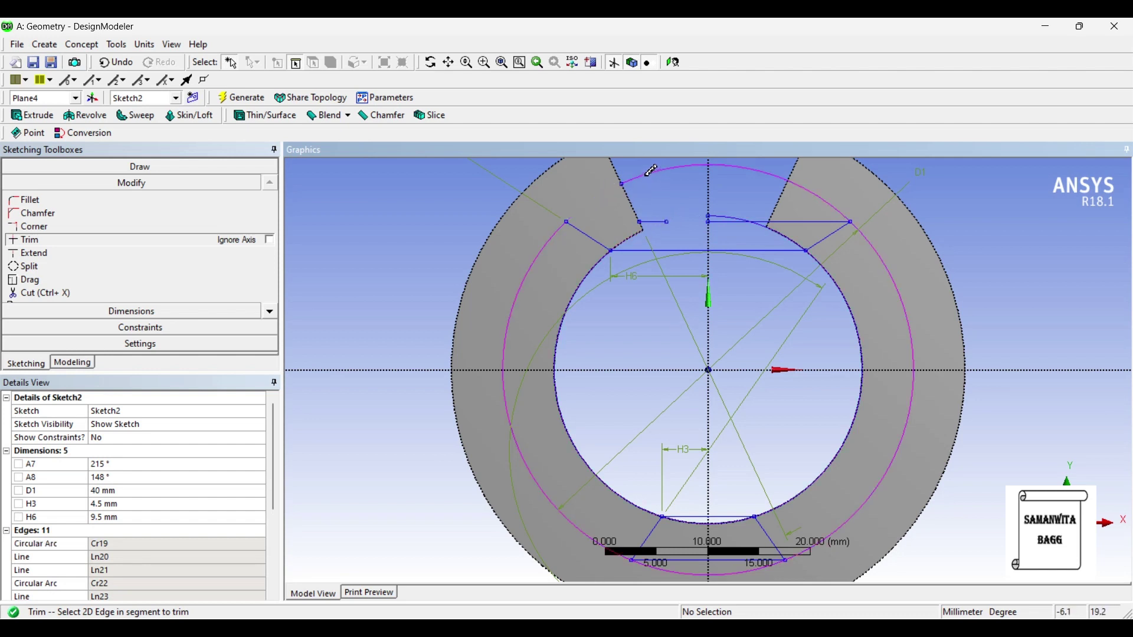
{"action": "left_click", "coordinate": [783, 173]}
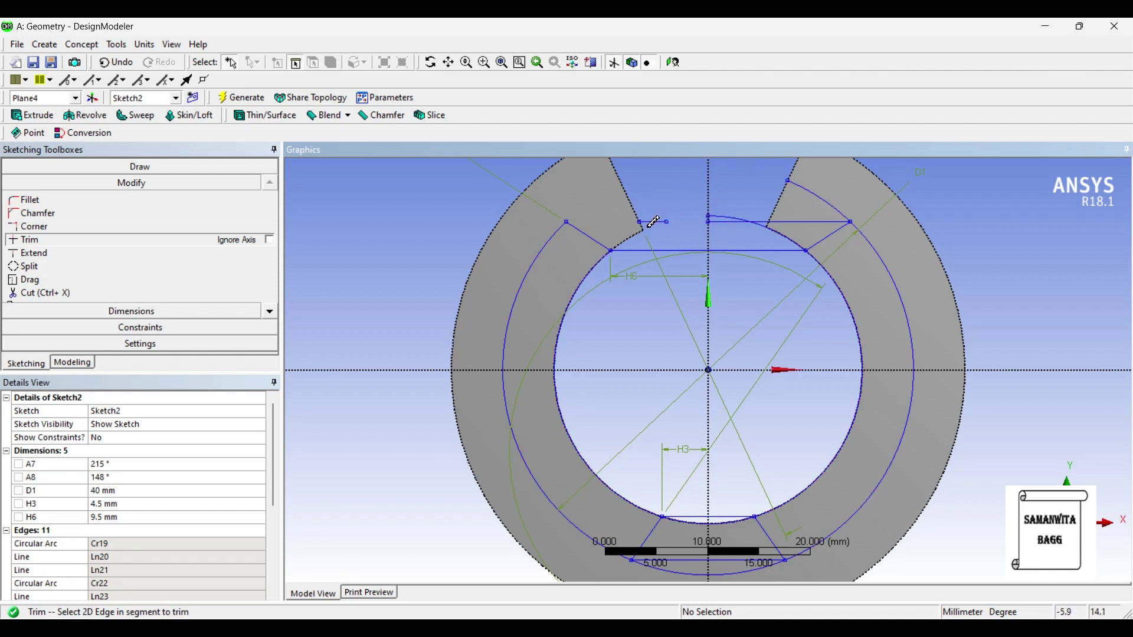
{"action": "left_click", "coordinate": [647, 249]}
{"action": "scroll", "coordinate": [659, 221], "scroll_direction": "up", "scroll_amount": 2}
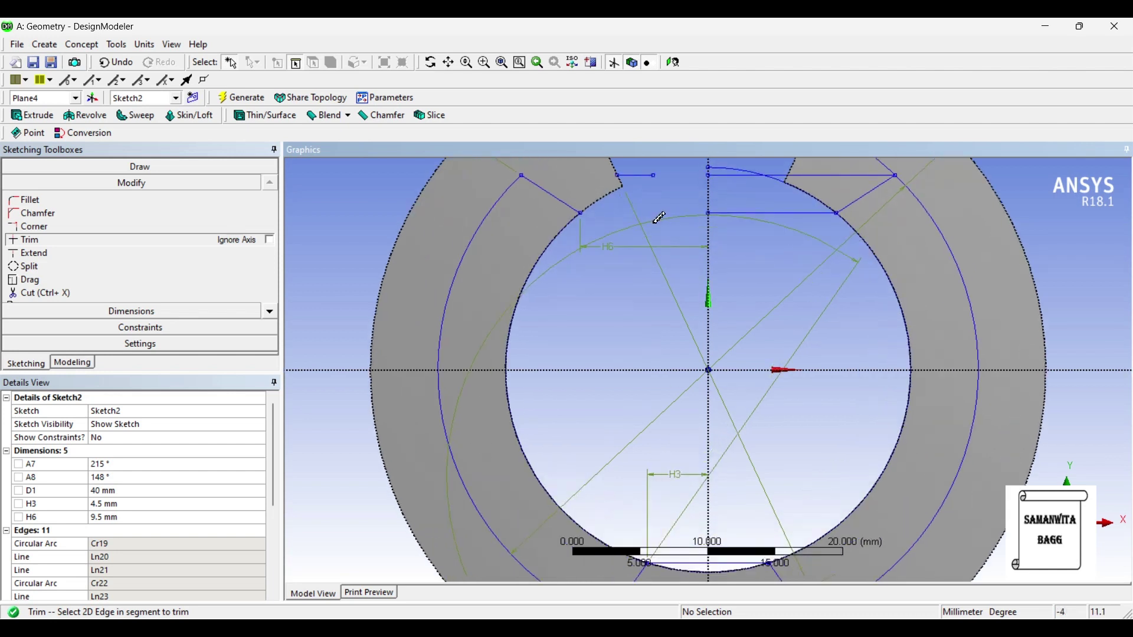
{"action": "left_click", "coordinate": [650, 176]}
{"action": "left_click", "coordinate": [730, 169]}
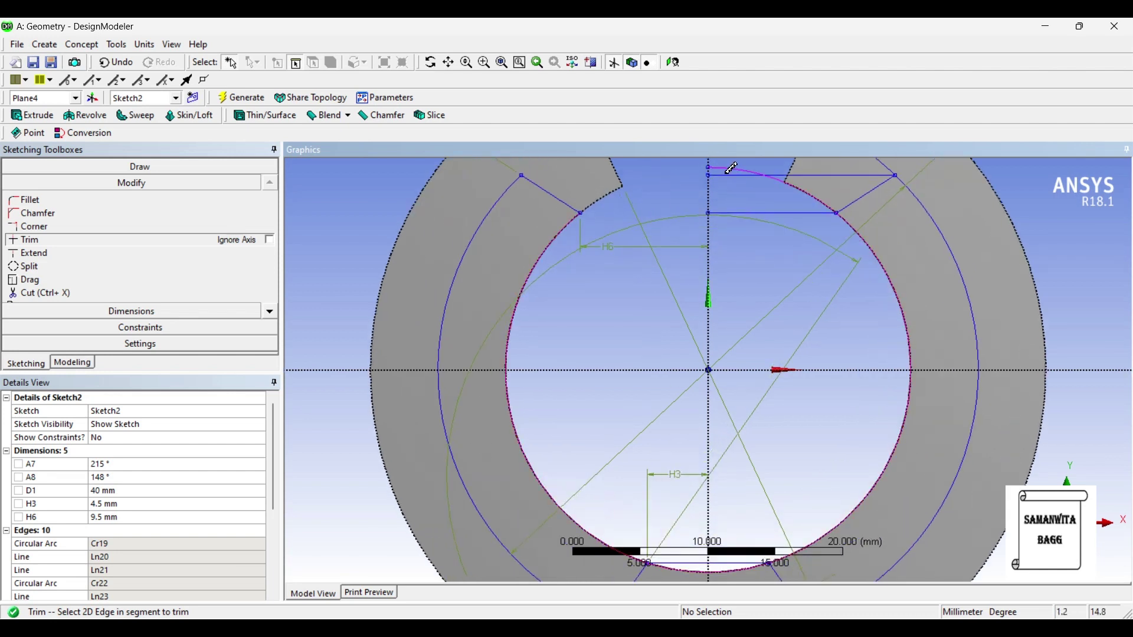
{"action": "left_click", "coordinate": [740, 175]}
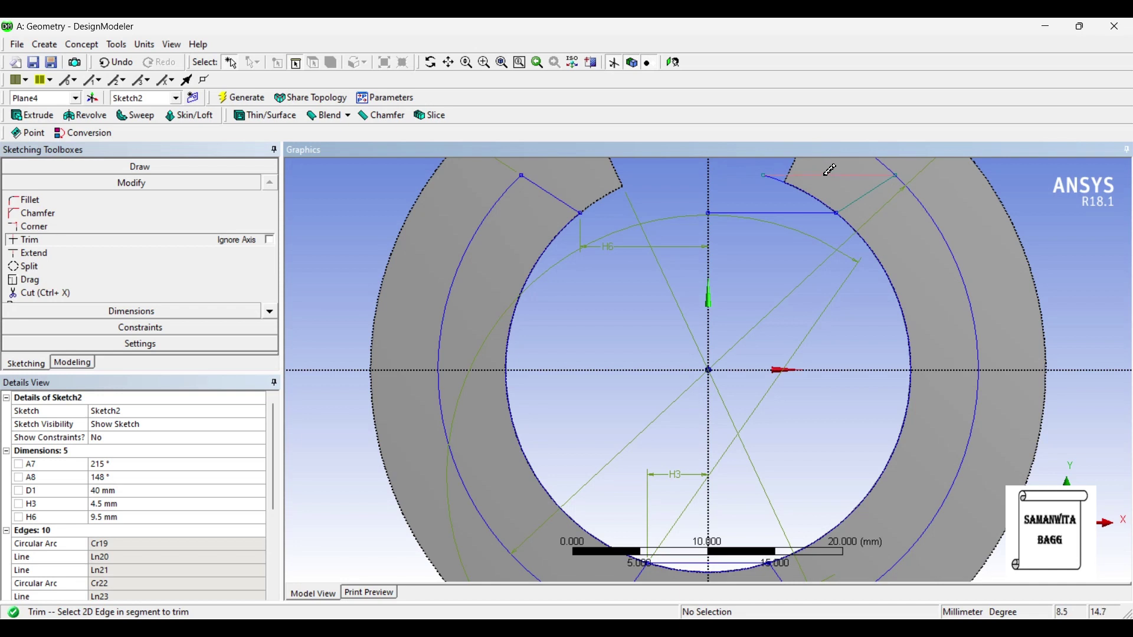
{"action": "left_click", "coordinate": [828, 175]}
{"action": "left_click", "coordinate": [783, 177]}
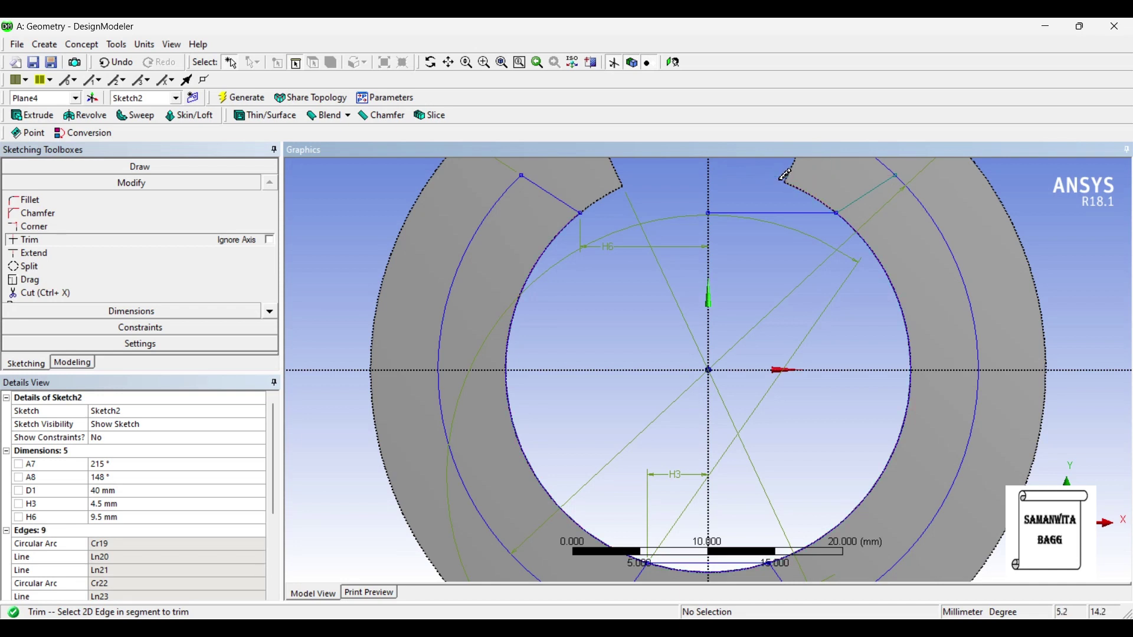
{"action": "left_click", "coordinate": [777, 212]}
Trim the bottom lug's excess arc and line segments, leaving a closed 10-edge outline
{"action": "scroll", "coordinate": [744, 277], "scroll_direction": "up", "scroll_amount": 3}
{"action": "scroll", "coordinate": [744, 278], "scroll_direction": "down", "scroll_amount": 5}
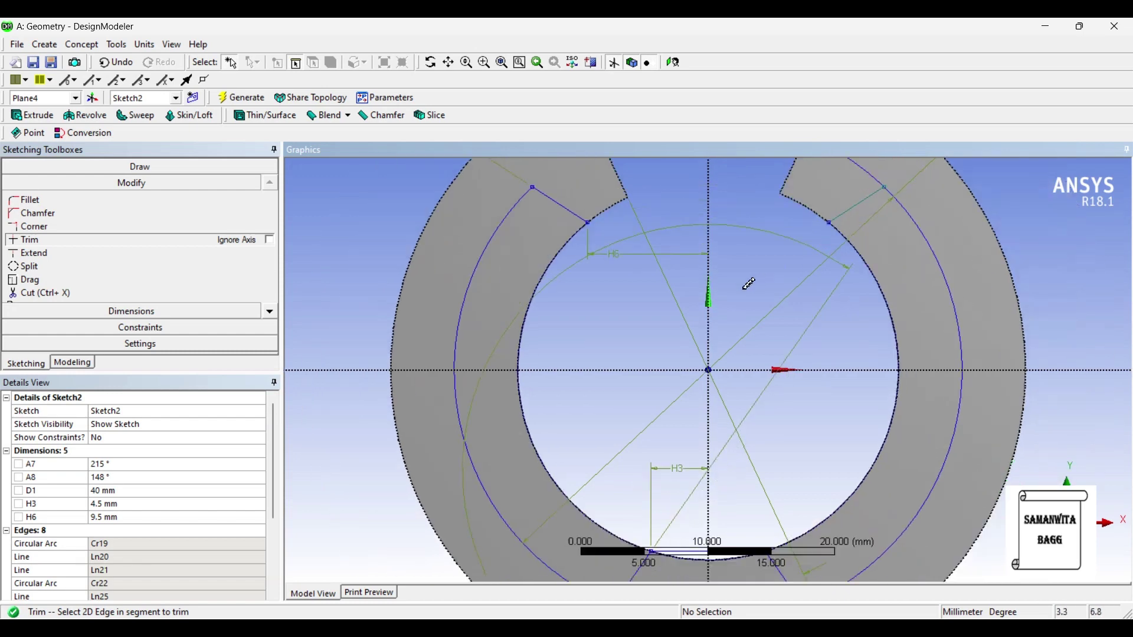
{"action": "scroll", "coordinate": [679, 260], "scroll_direction": "down", "scroll_amount": 2}
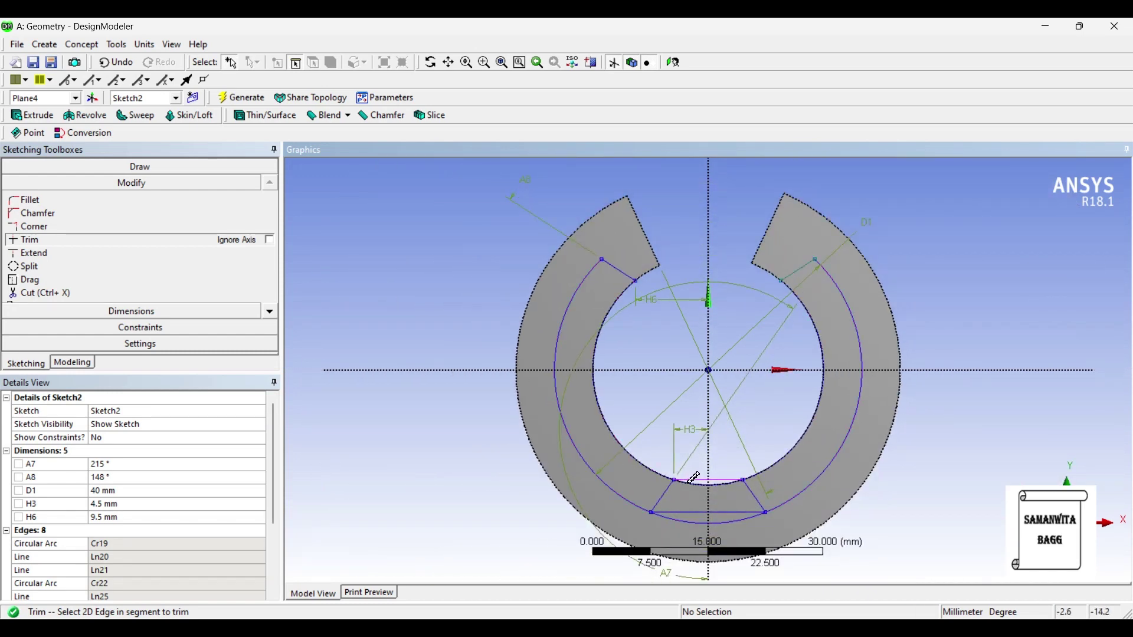
{"action": "left_click", "coordinate": [695, 478]}
{"action": "left_click", "coordinate": [689, 512]}
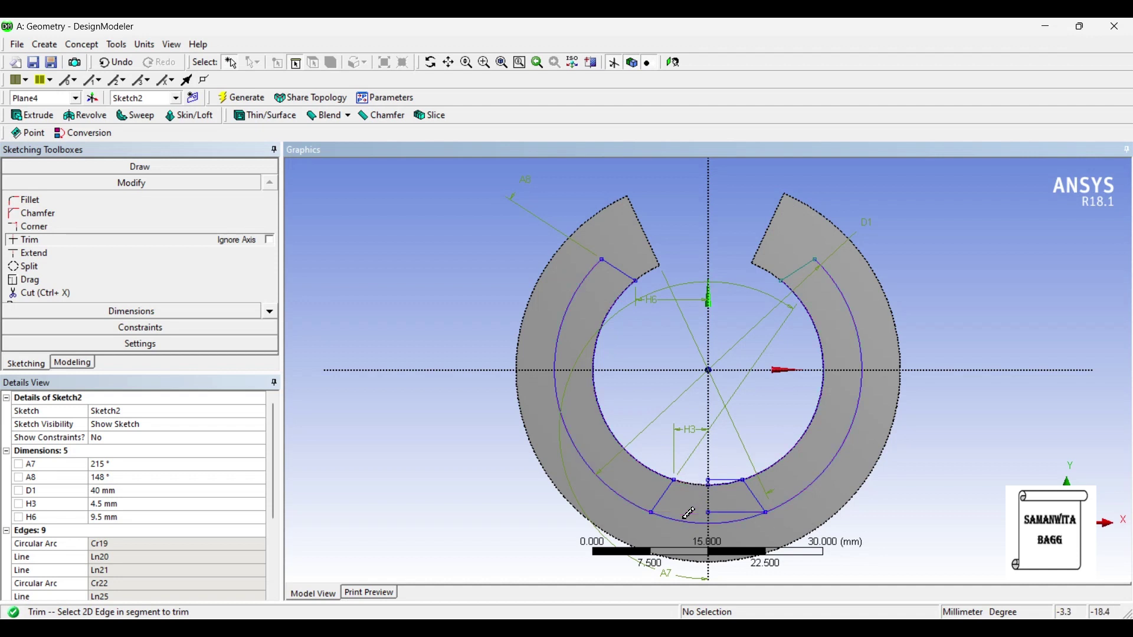
{"action": "left_click", "coordinate": [724, 517]}
{"action": "left_click", "coordinate": [728, 482]}
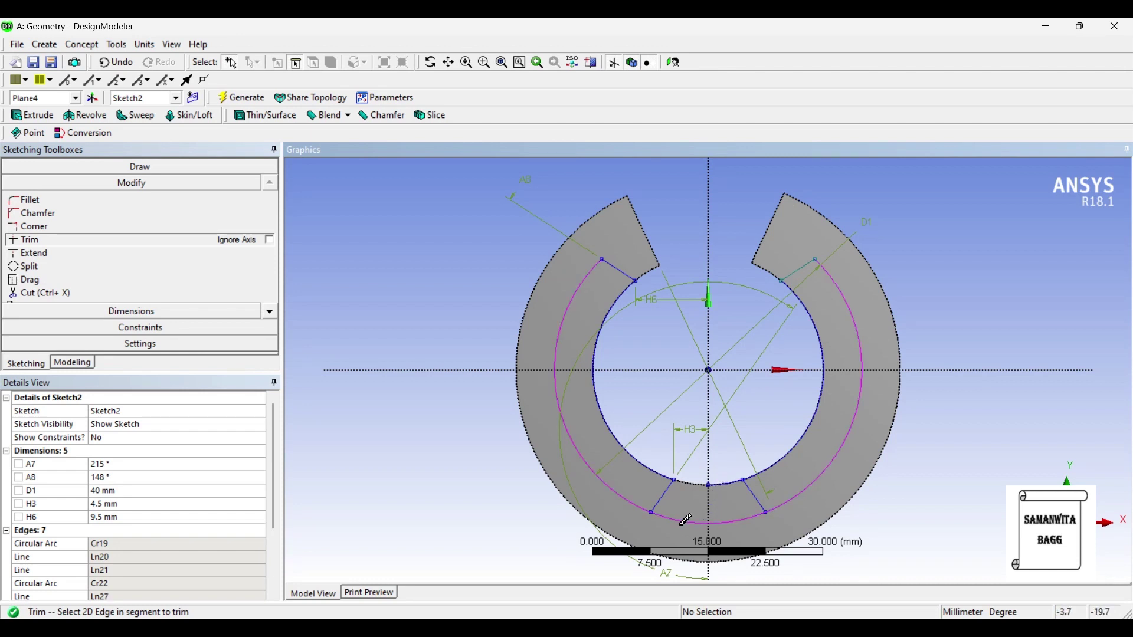
{"action": "left_click", "coordinate": [736, 524]}
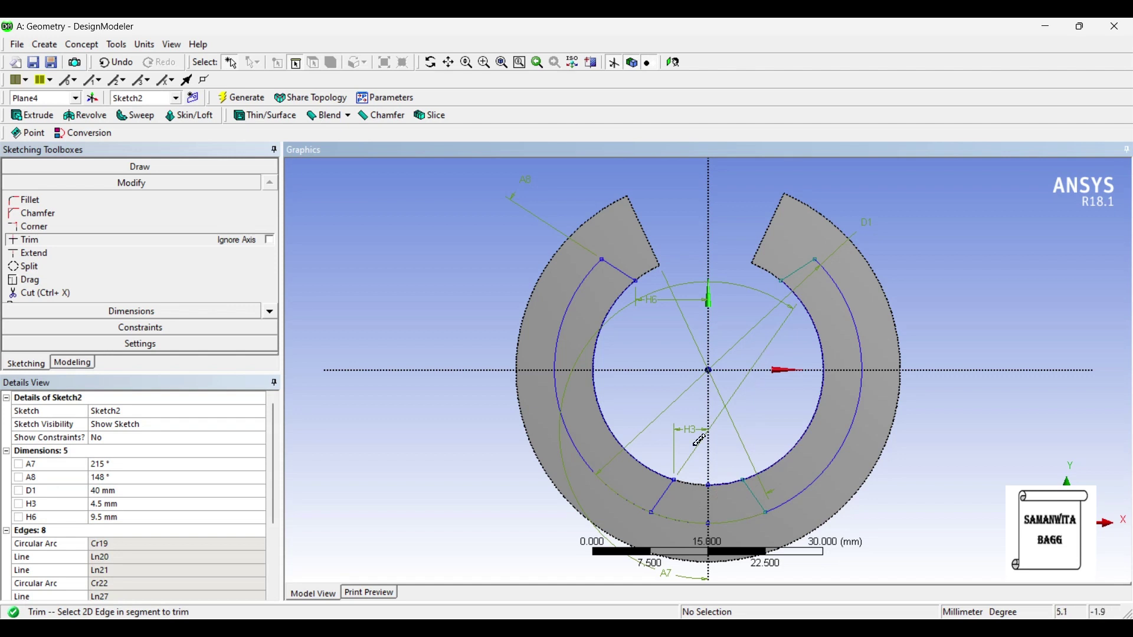
{"action": "middle_click_drag", "start_coordinate": [614, 502], "coordinate": [789, 481]}
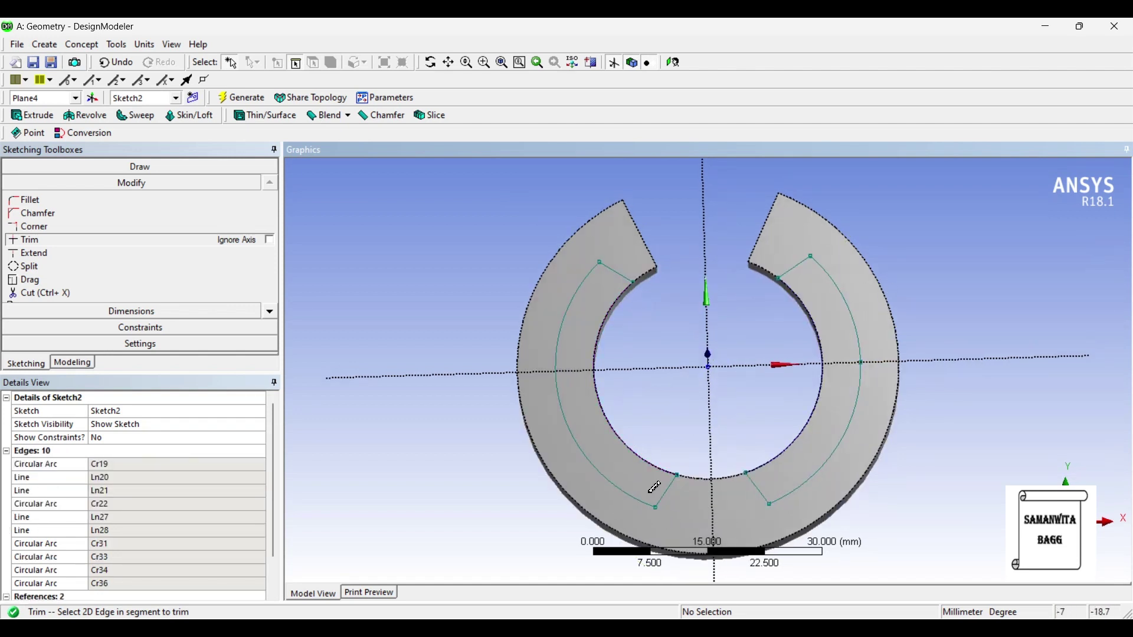
{"action": "left_click", "coordinate": [72, 362]}
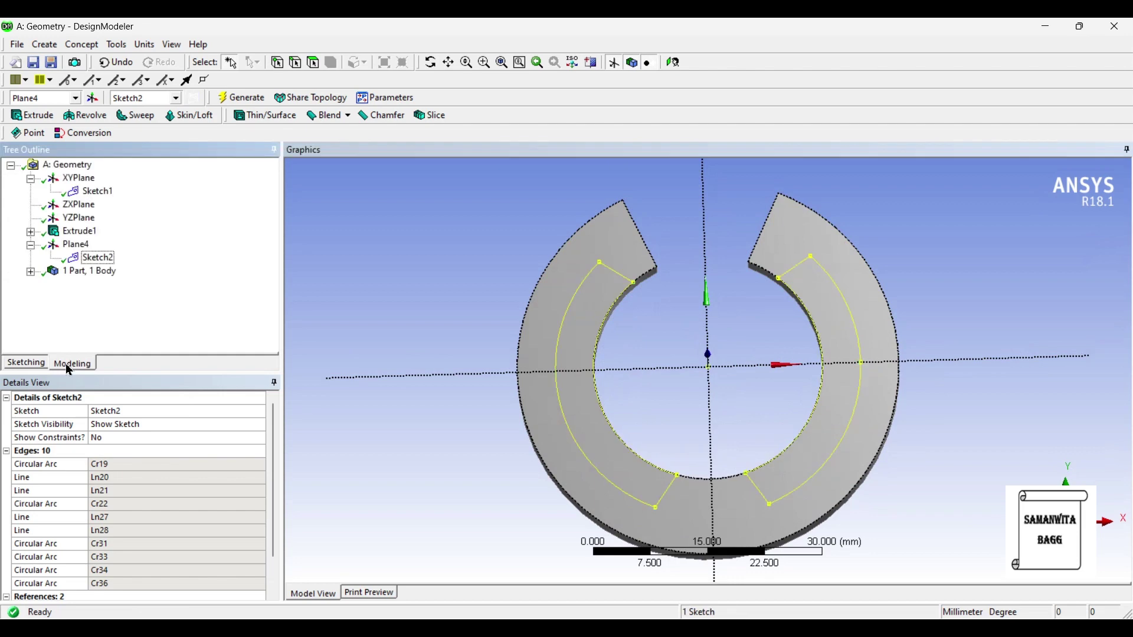
Extrude Sketch2 4 mm as a Cut Material operation through the ring and generate it
{"action": "left_click", "coordinate": [34, 116]}
{"action": "middle_click_drag", "start_coordinate": [594, 409], "coordinate": [841, 385]}
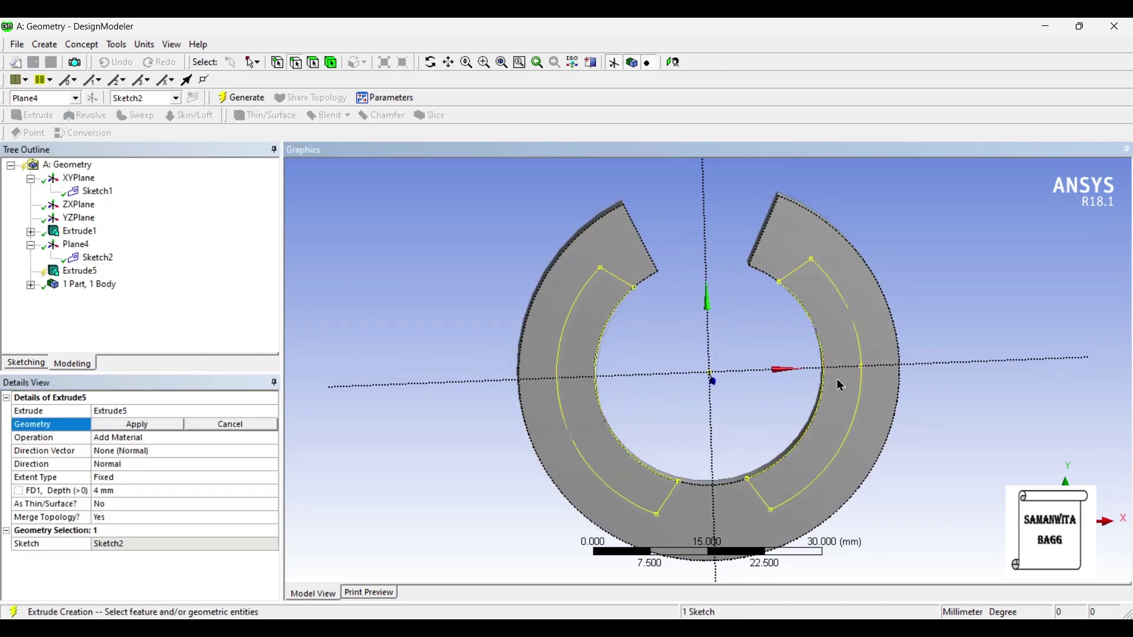
{"action": "left_click", "coordinate": [133, 425]}
{"action": "left_click", "coordinate": [154, 436]}
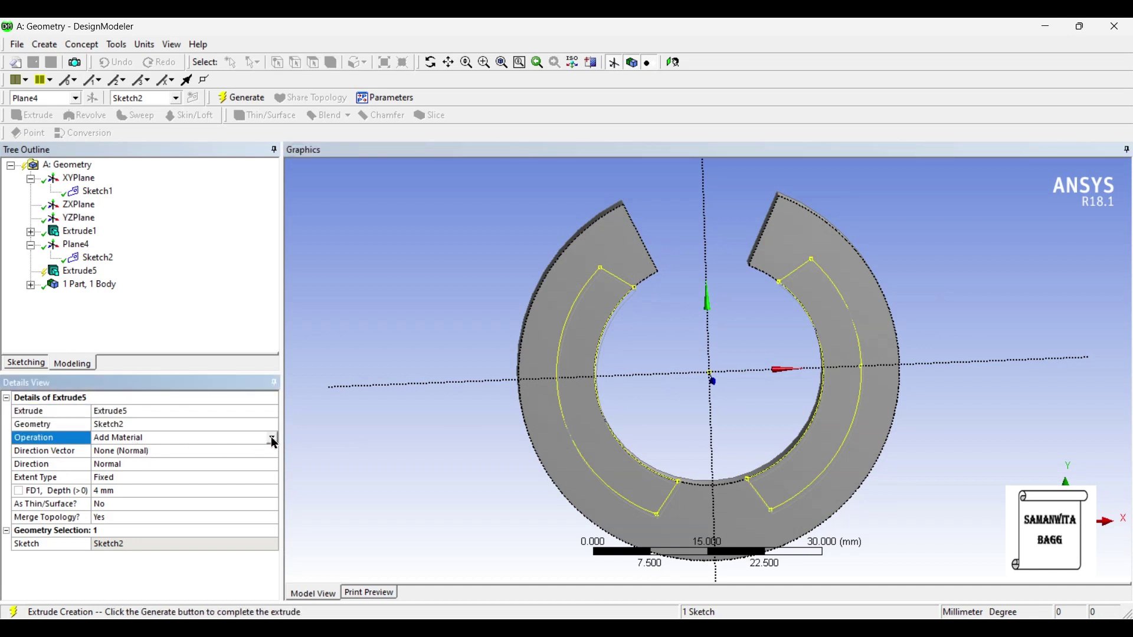
{"action": "left_click", "coordinate": [272, 438]}
{"action": "left_click", "coordinate": [161, 465]}
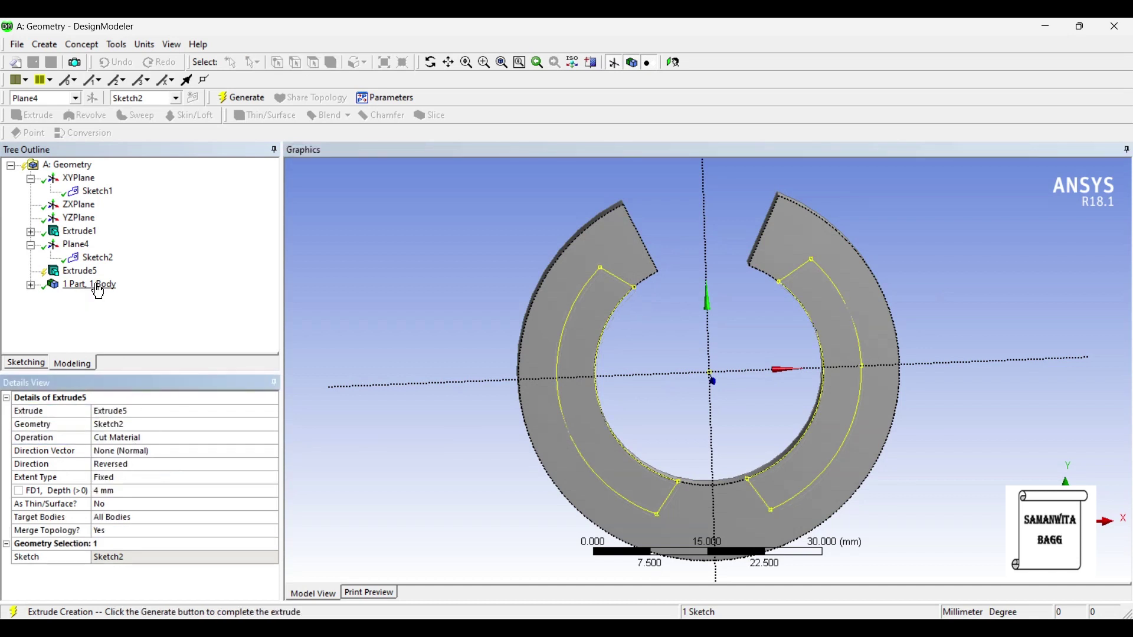
{"action": "left_click", "coordinate": [243, 97]}
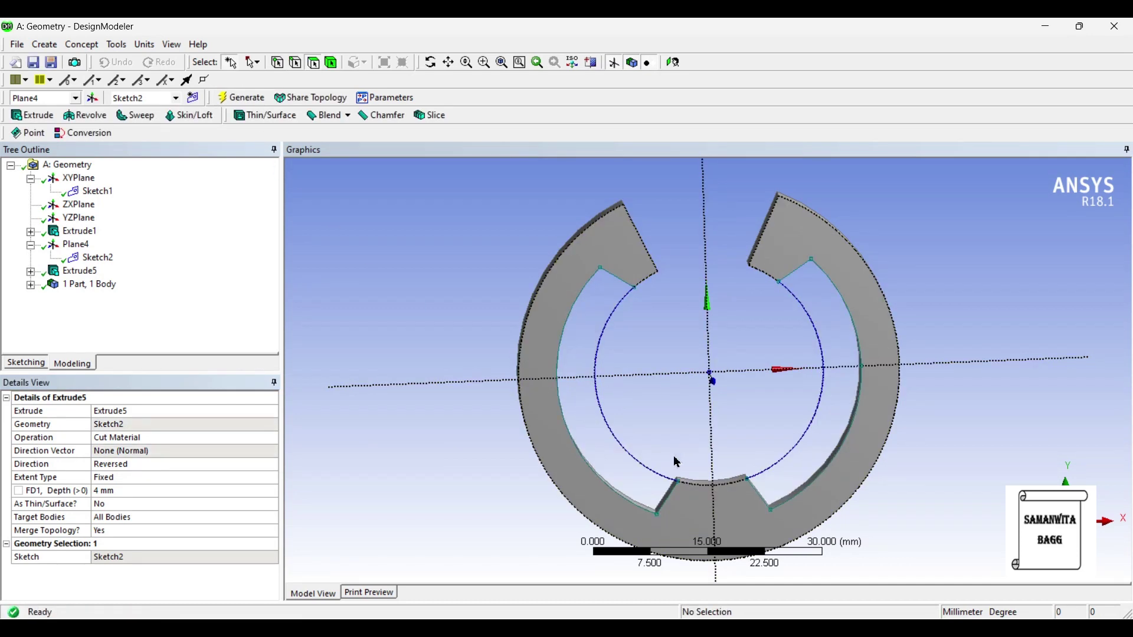
{"action": "mouse_move", "coordinate": [677, 463]}
{"action": "middle_mouse_down"}
{"action": "mouse_move", "coordinate": [673, 405]}
{"action": "mouse_move", "coordinate": [670, 435]}
{"action": "mouse_move", "coordinate": [646, 450]}
{"action": "mouse_move", "coordinate": [663, 447]}
{"action": "middle_mouse_up"}
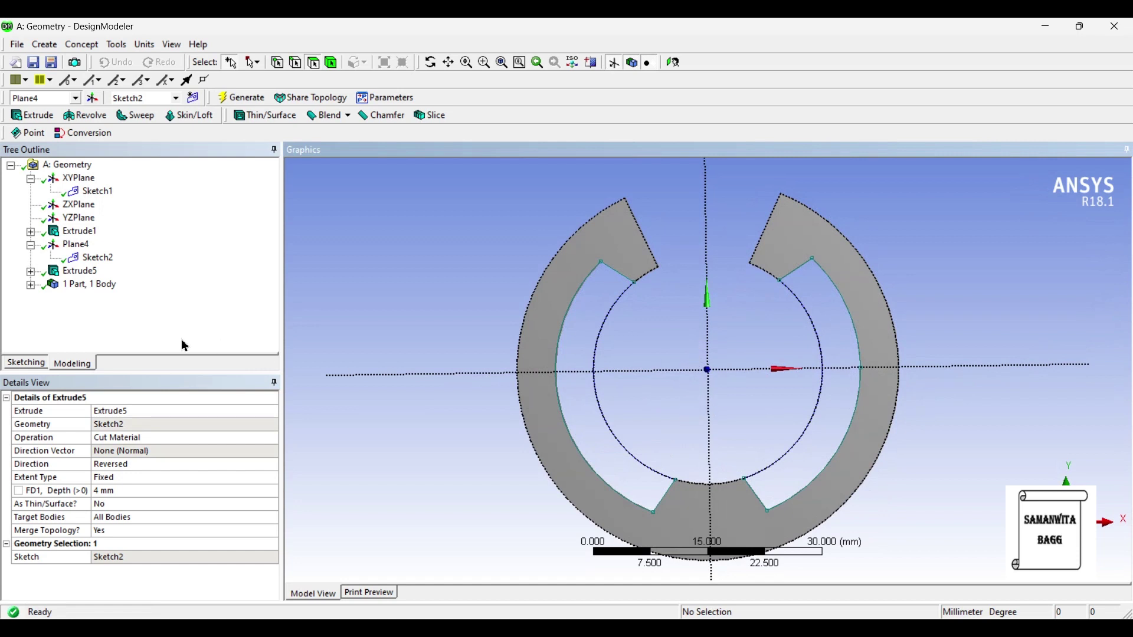
{"action": "left_click", "coordinate": [342, 115]}
Create a Fixed Radius blend and change its radius from 3 mm to 1.5 mm
{"action": "left_click", "coordinate": [350, 134]}
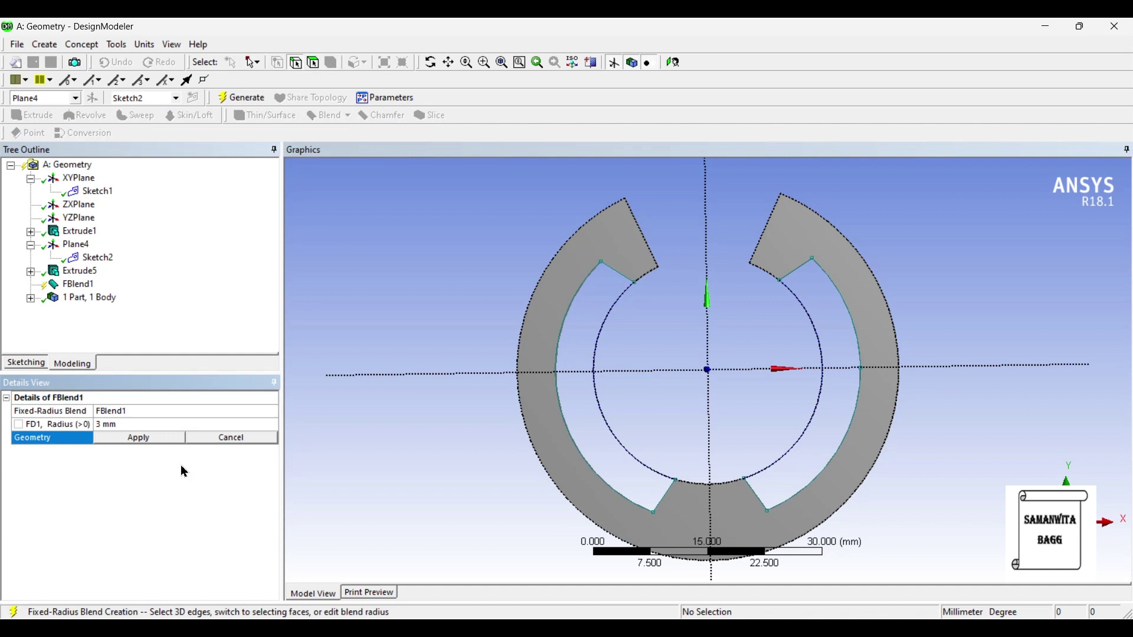
{"action": "left_click", "coordinate": [118, 425]}
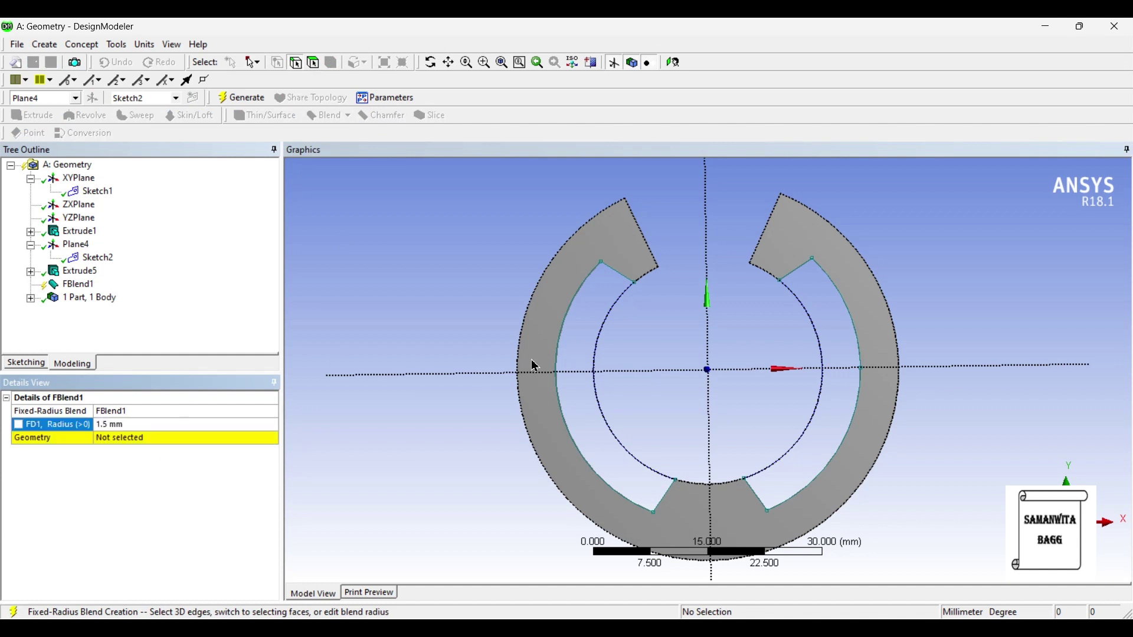
{"action": "key", "text": "alt+Tab"}
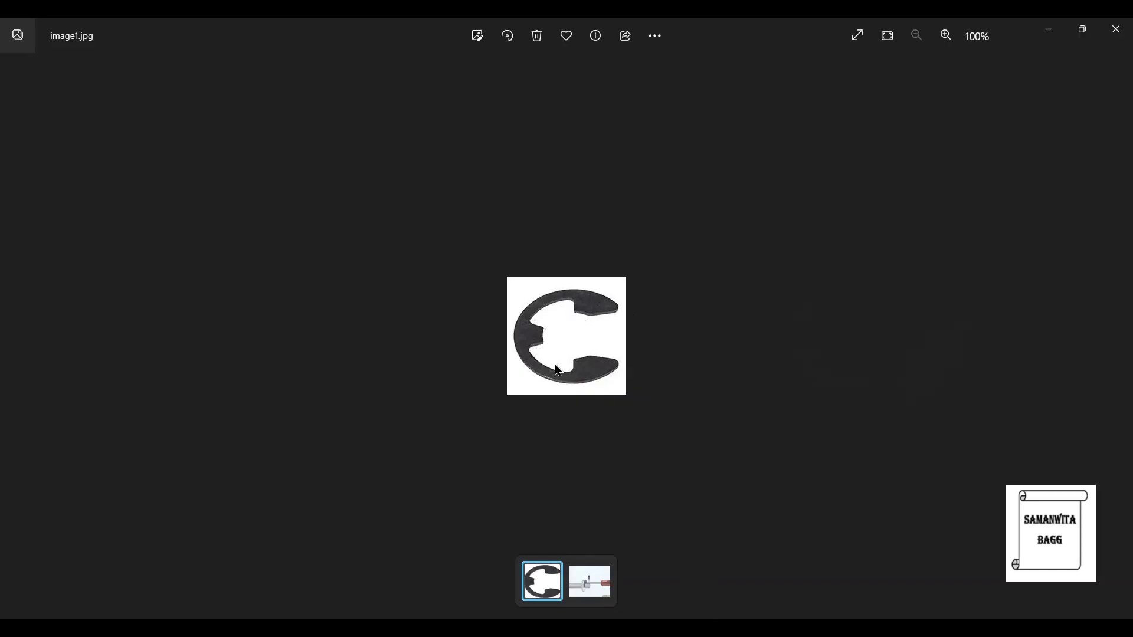
{"action": "left_click", "coordinate": [1049, 31]}
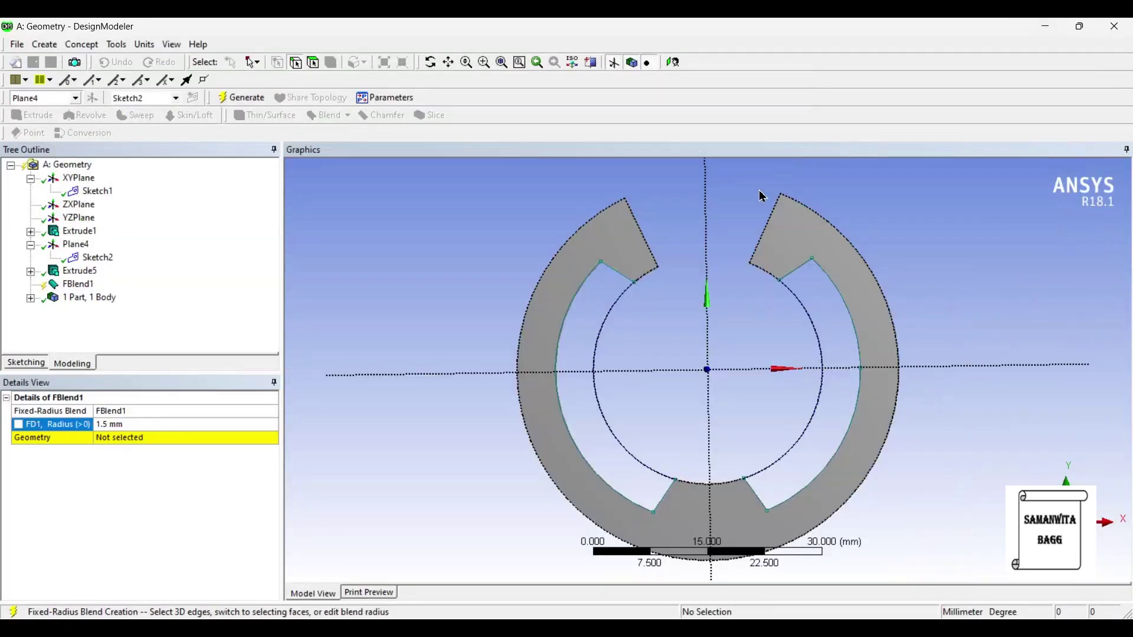
Select the first slot-end edges of the ring for the 1.5 mm fillet
{"action": "middle_click_drag", "start_coordinate": [648, 230], "coordinate": [685, 313]}
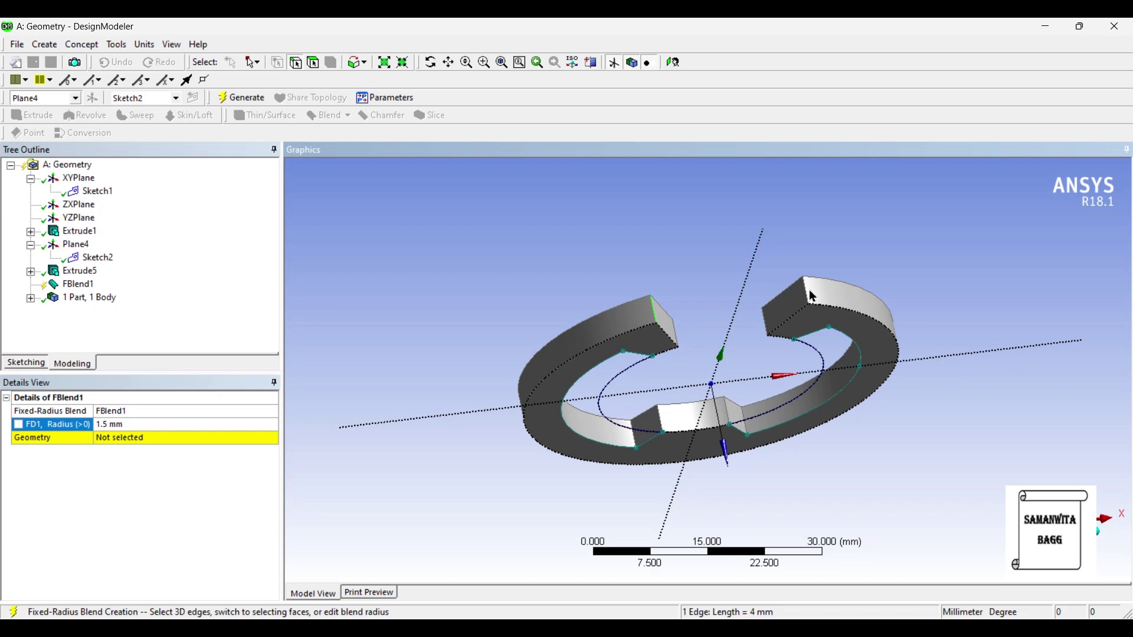
{"action": "middle_click_drag", "start_coordinate": [737, 335], "coordinate": [688, 273]}
{"action": "left_click", "coordinate": [694, 277], "text": "ctrl"}
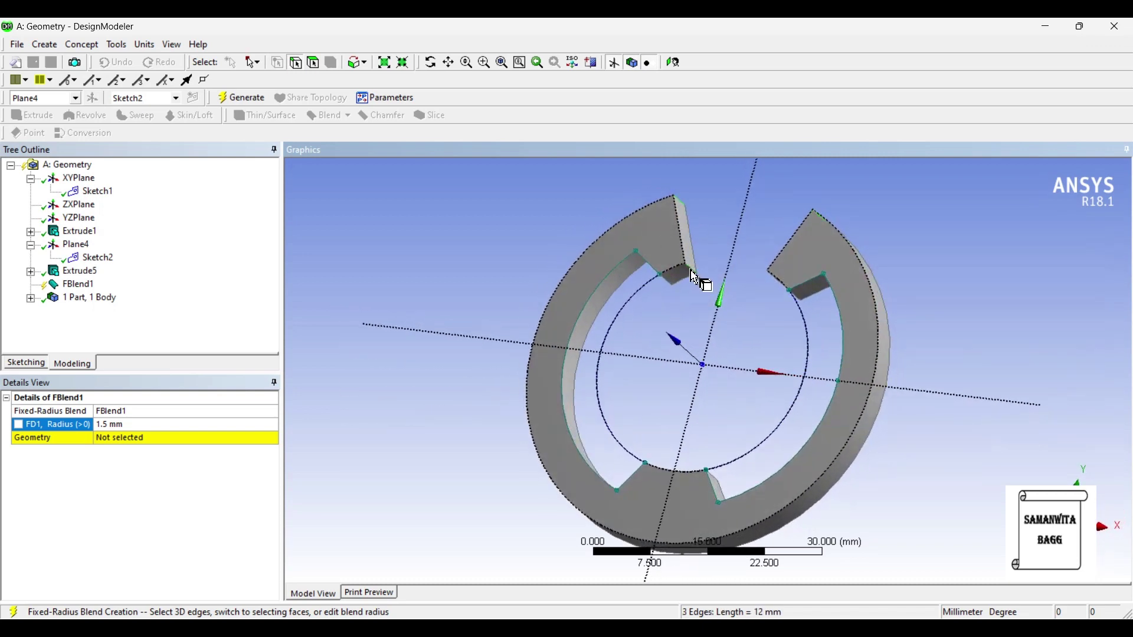
{"action": "left_click", "coordinate": [678, 293], "text": "ctrl"}
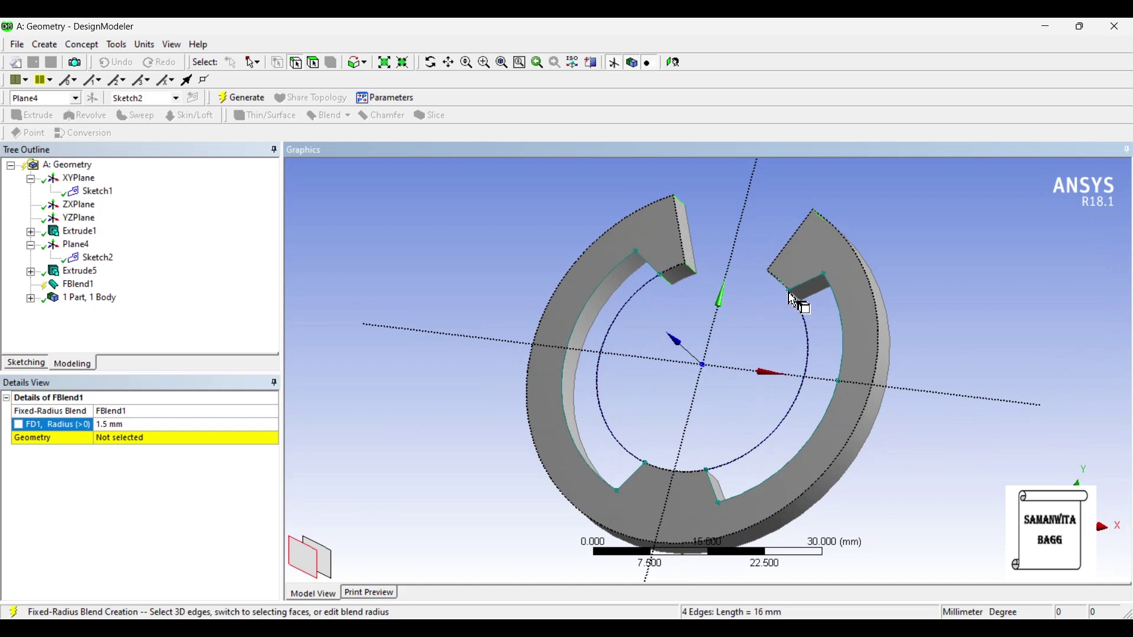
{"action": "left_click", "coordinate": [793, 299], "text": "ctrl"}
{"action": "middle_click_drag", "start_coordinate": [823, 319], "coordinate": [885, 284]}
{"action": "left_click", "coordinate": [838, 255], "text": "ctrl"}
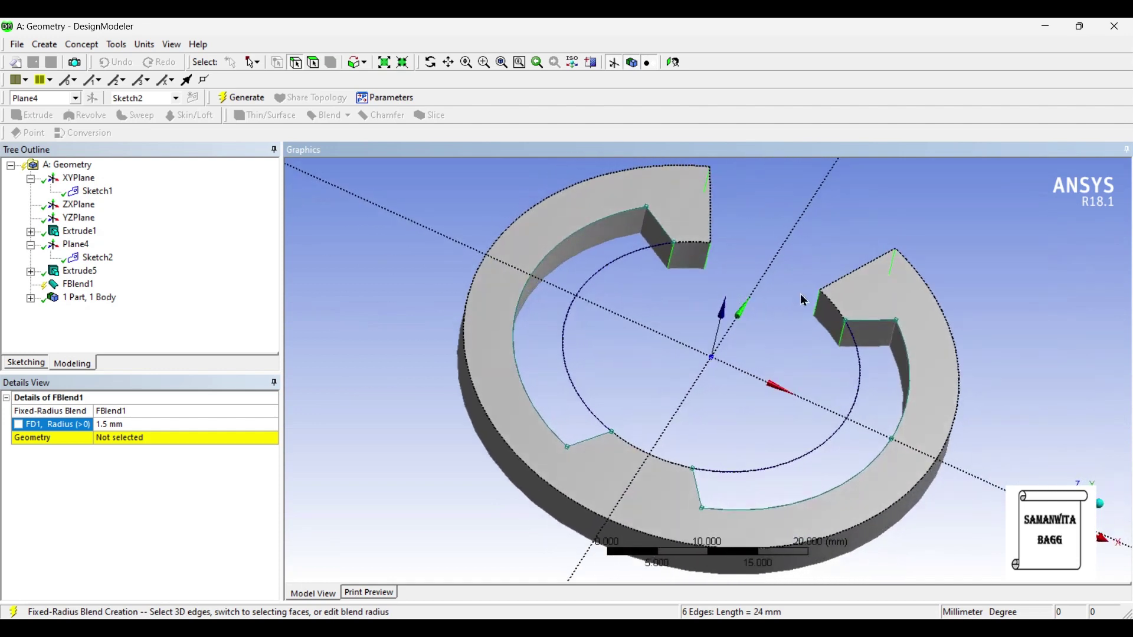
{"action": "scroll", "coordinate": [981, 324], "scroll_direction": "up", "scroll_amount": 3}
{"action": "left_click", "coordinate": [984, 324], "text": "ctrl"}
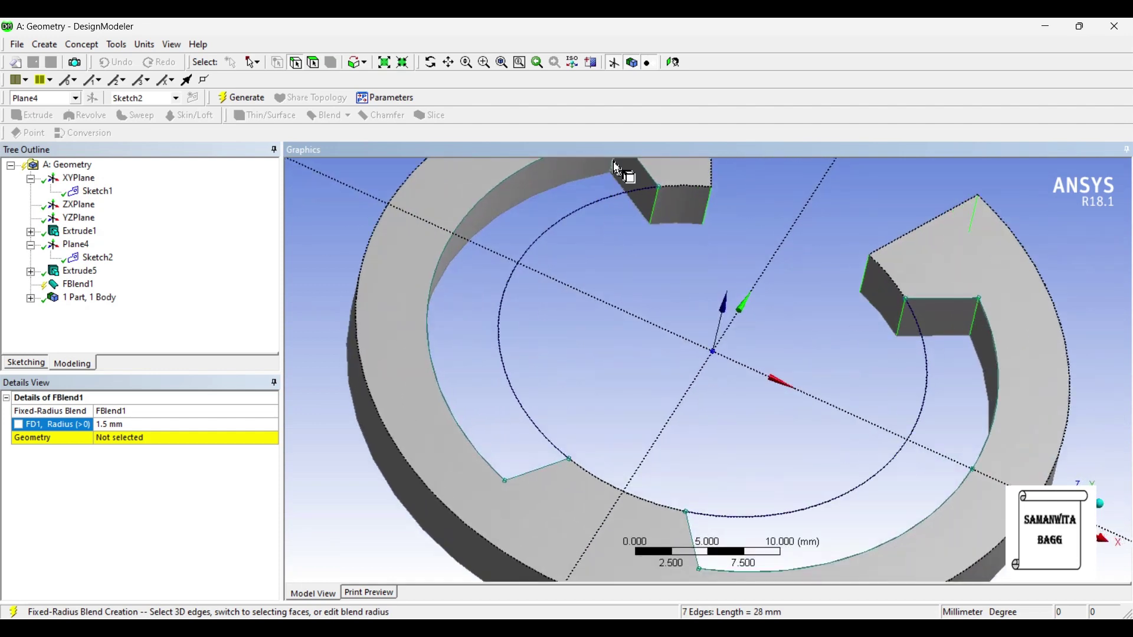
{"action": "left_click", "coordinate": [625, 177], "text": "ctrl"}
Select the remaining slot and lug edges, apply all 12, and generate the fillets
{"action": "middle_click_drag", "start_coordinate": [660, 311], "coordinate": [603, 478]}
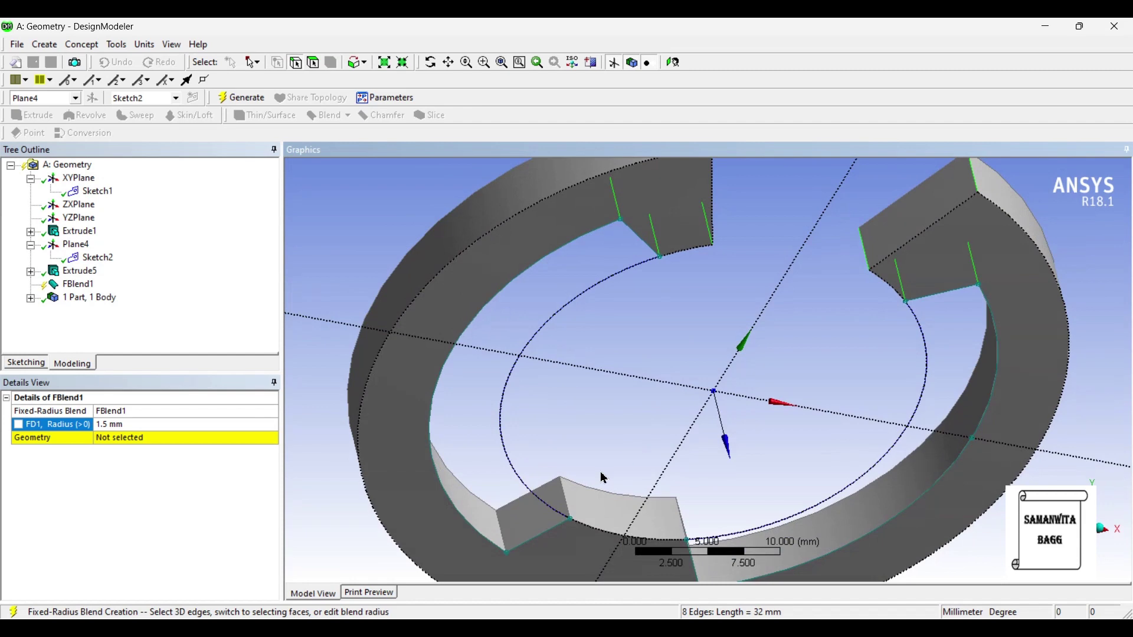
{"action": "left_click", "coordinate": [501, 529], "text": "ctrl"}
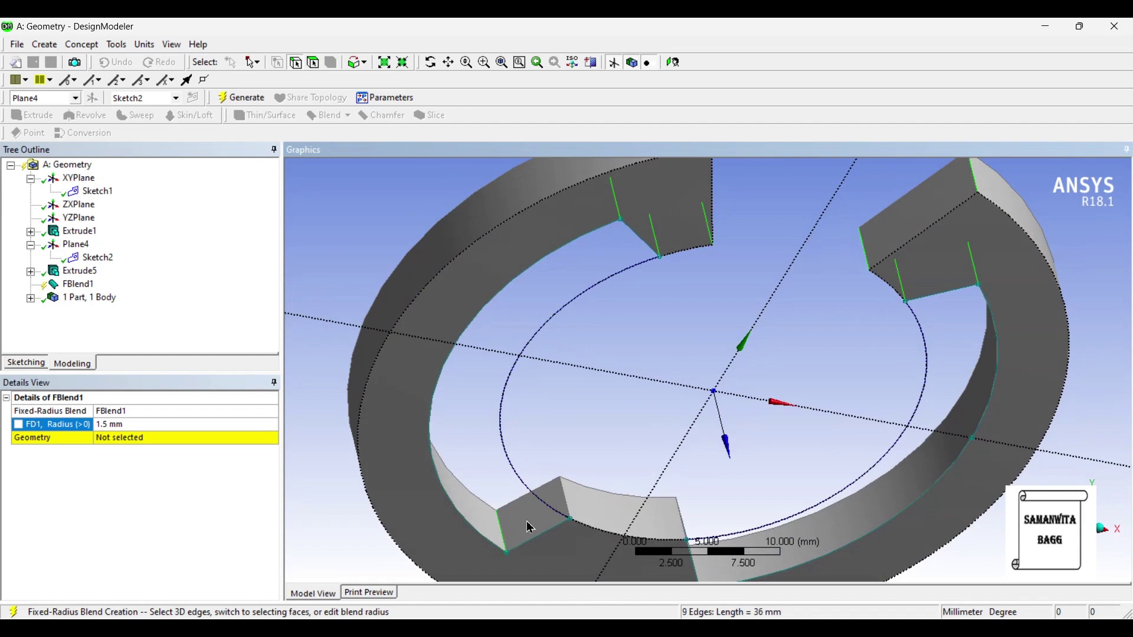
{"action": "left_click", "coordinate": [570, 505], "text": "ctrl"}
{"action": "middle_click_drag", "start_coordinate": [670, 458], "coordinate": [726, 525]}
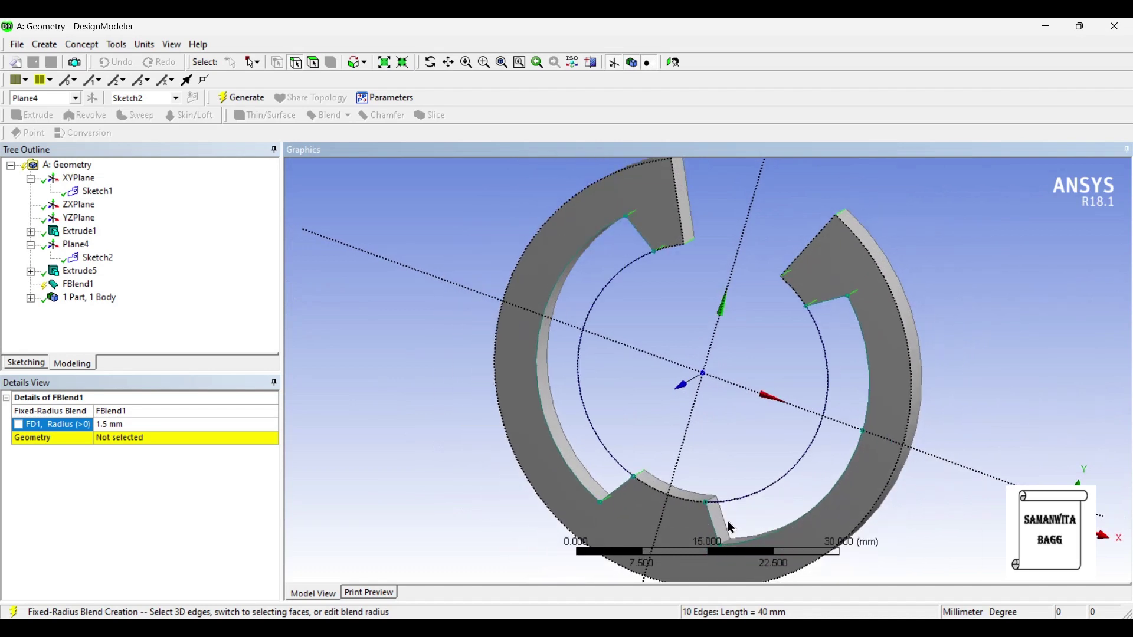
{"action": "left_click", "coordinate": [725, 513], "text": "ctrl"}
{"action": "left_click", "coordinate": [732, 548], "text": "ctrl"}
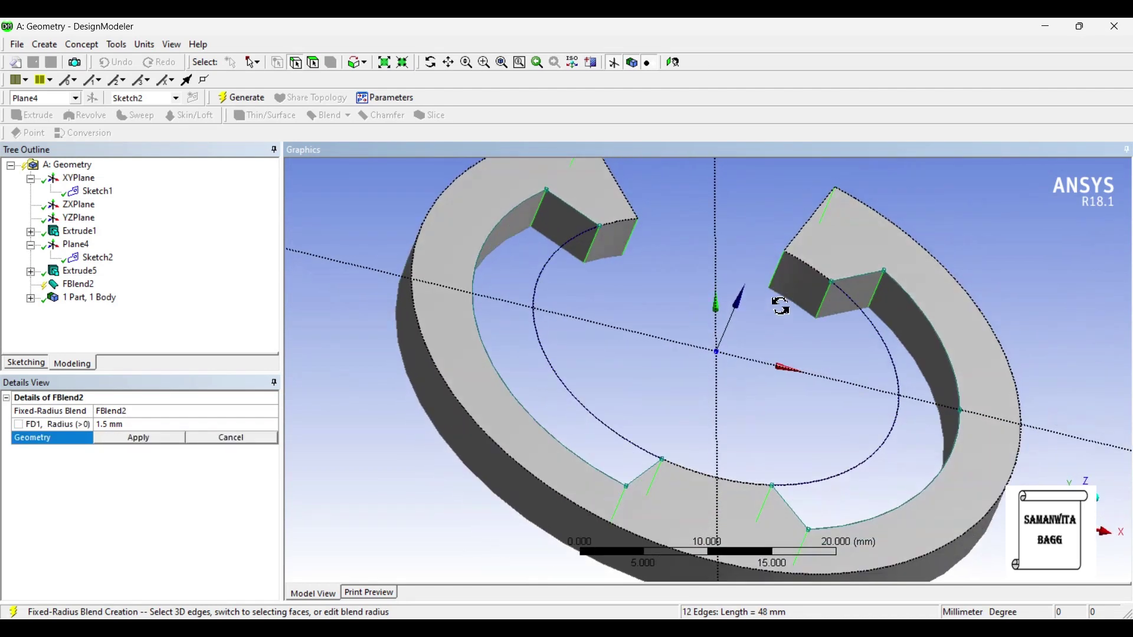
{"action": "middle_click_drag", "start_coordinate": [779, 299], "coordinate": [736, 419]}
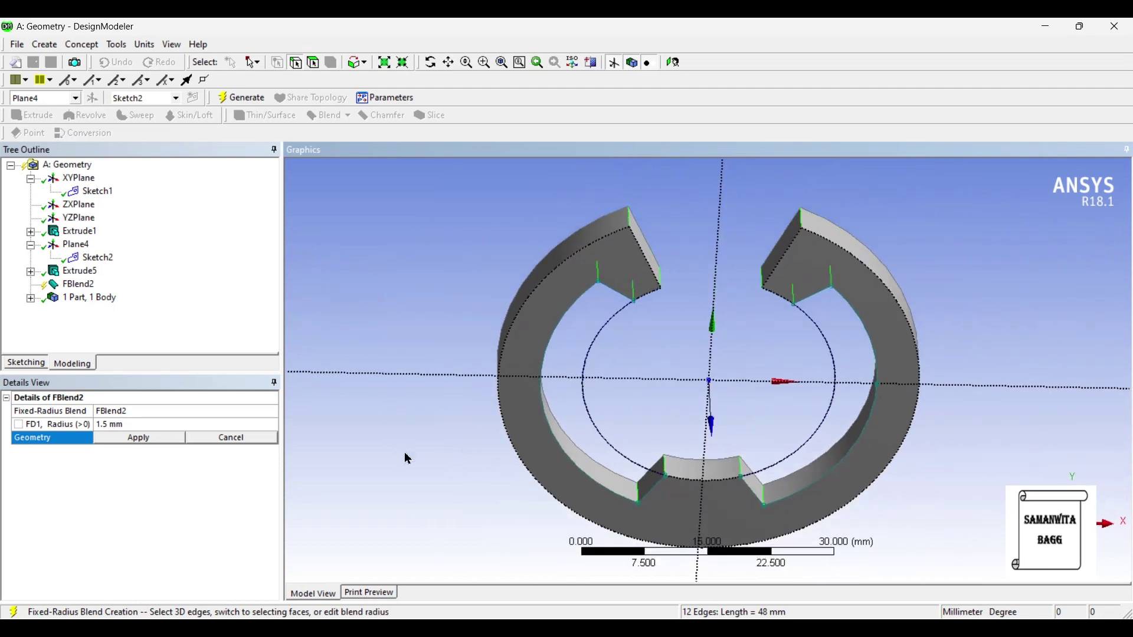
{"action": "left_click", "coordinate": [114, 441]}
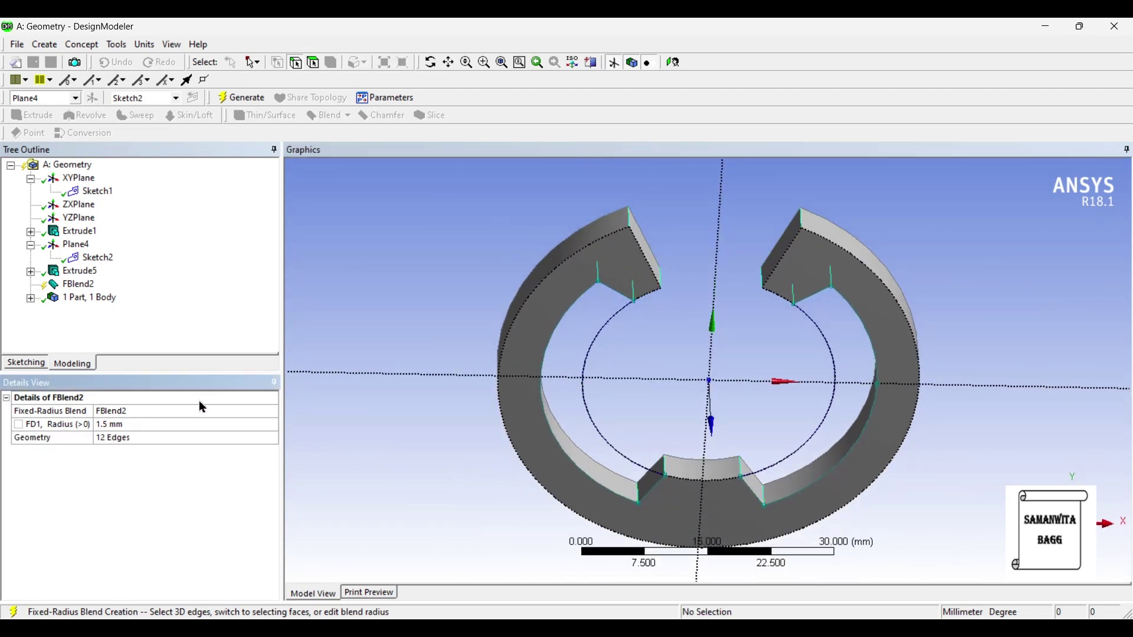
{"action": "left_click", "coordinate": [243, 99]}
{"action": "middle_click_drag", "start_coordinate": [679, 283], "coordinate": [761, 461]}
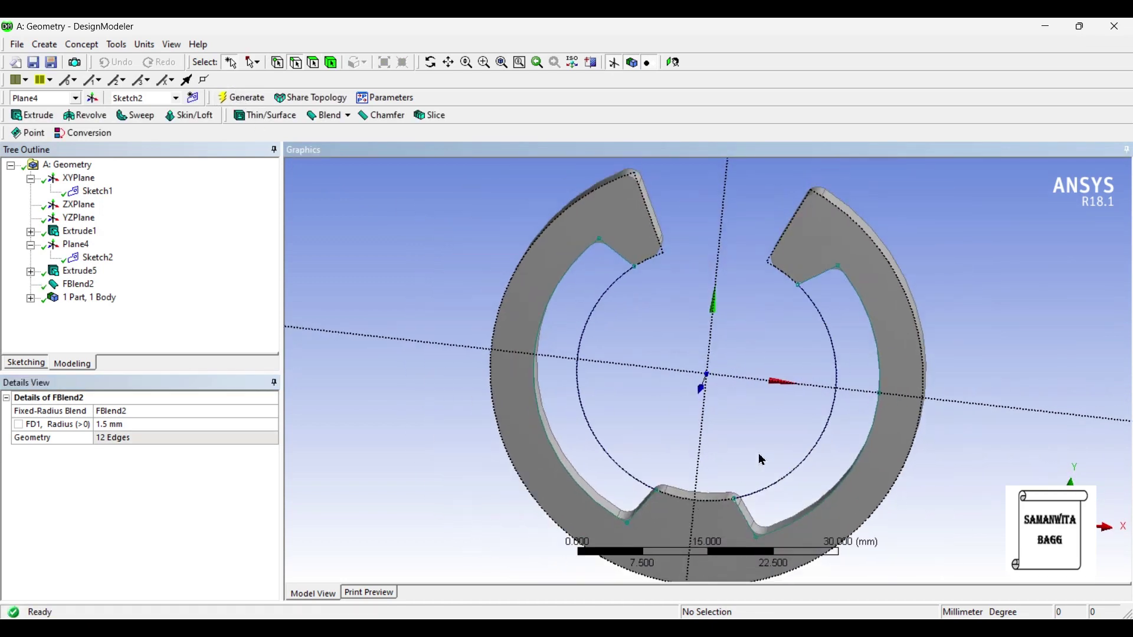
{"action": "left_click", "coordinate": [105, 259]}
Hide Sketch2 and Sketch1 with Hide Sketch, then compare the clip against the reference photo
{"action": "right_click", "coordinate": [113, 265]}
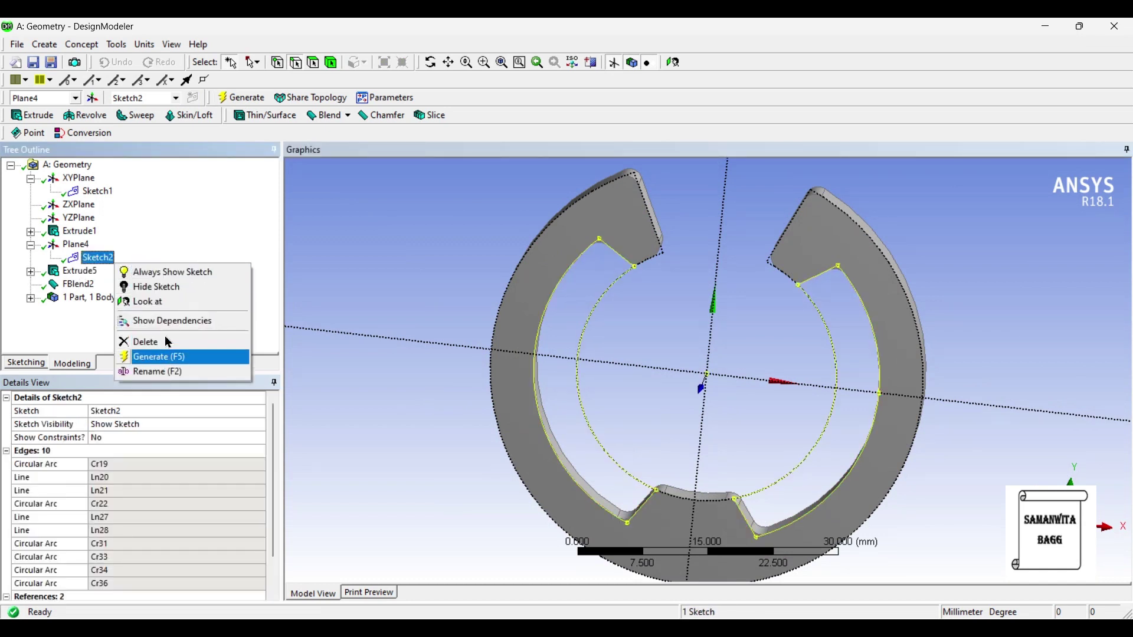
{"action": "left_click", "coordinate": [188, 288]}
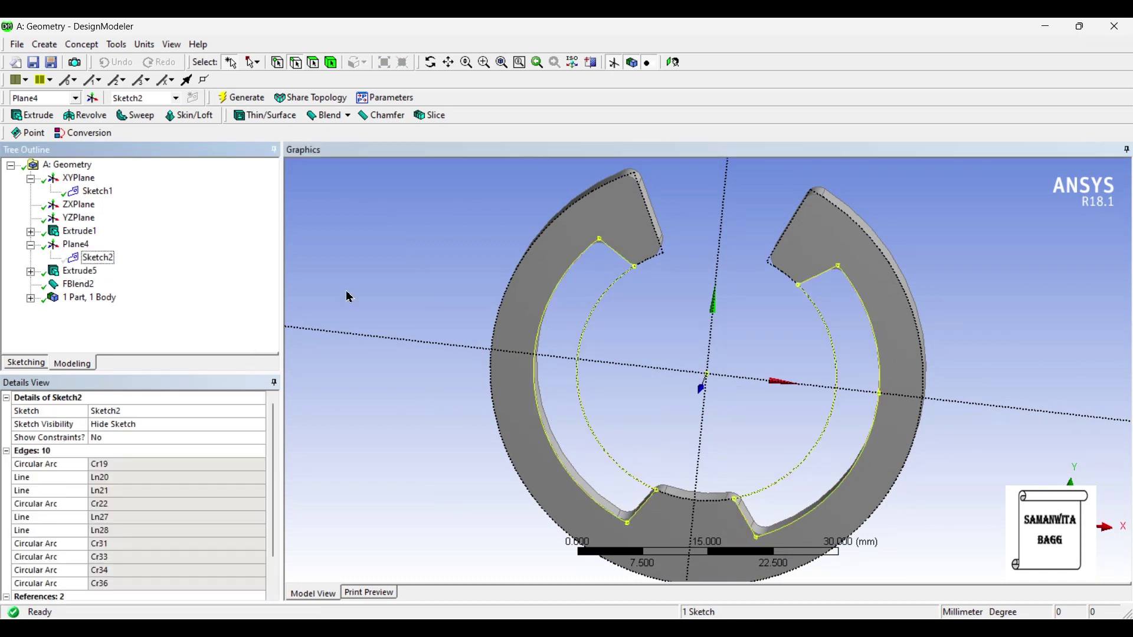
{"action": "right_click", "coordinate": [94, 192]}
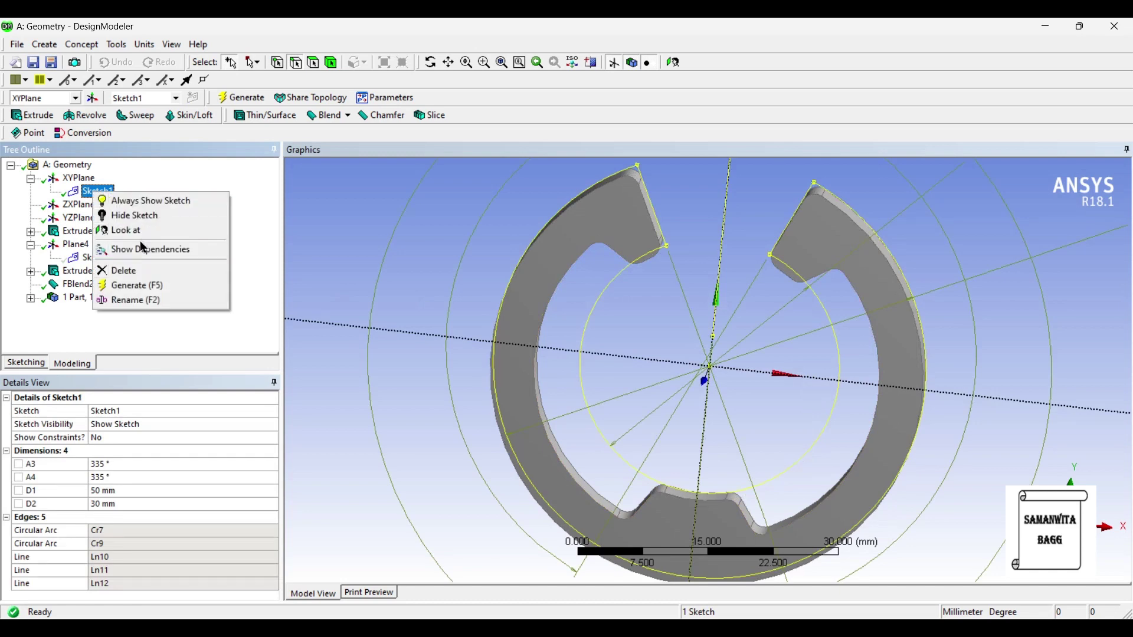
{"action": "left_click", "coordinate": [154, 216]}
{"action": "left_click", "coordinate": [759, 359]}
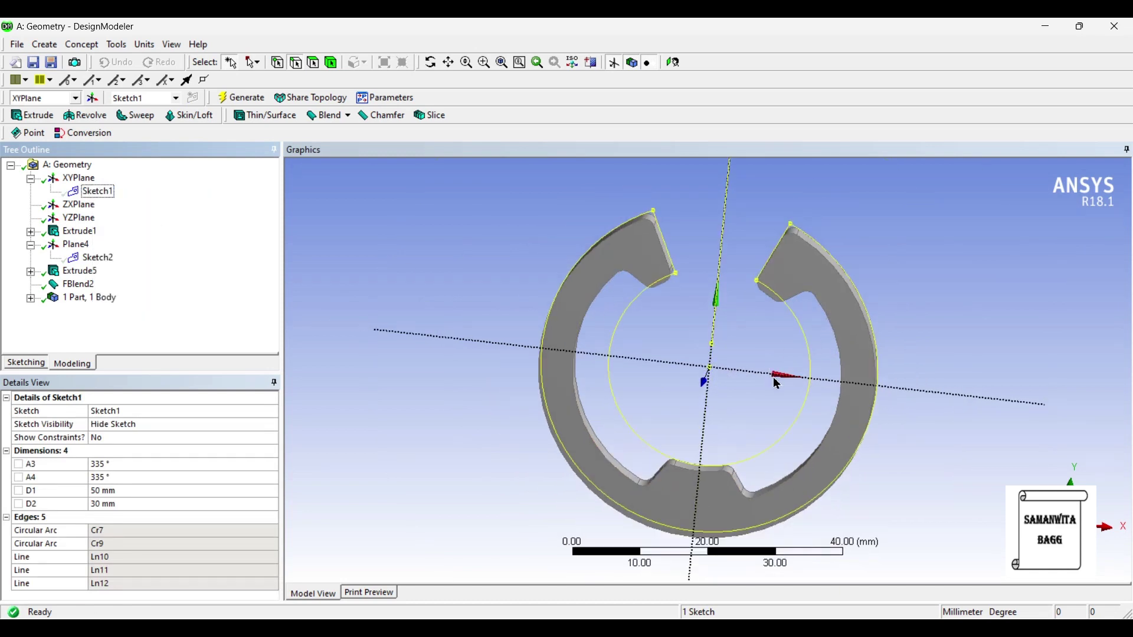
{"action": "mouse_move", "coordinate": [772, 374]}
{"action": "middle_mouse_down"}
{"action": "mouse_move", "coordinate": [784, 342]}
{"action": "mouse_move", "coordinate": [766, 370]}
{"action": "mouse_move", "coordinate": [698, 384]}
{"action": "mouse_move", "coordinate": [688, 213]}
{"action": "mouse_move", "coordinate": [775, 360]}
{"action": "mouse_move", "coordinate": [749, 470]}
{"action": "mouse_move", "coordinate": [637, 438]}
{"action": "mouse_move", "coordinate": [556, 445]}
{"action": "mouse_move", "coordinate": [696, 292]}
{"action": "mouse_move", "coordinate": [765, 416]}
{"action": "mouse_move", "coordinate": [600, 422]}
{"action": "mouse_move", "coordinate": [501, 482]}
{"action": "mouse_move", "coordinate": [511, 513]}
{"action": "mouse_move", "coordinate": [486, 462]}
{"action": "mouse_move", "coordinate": [419, 465]}
{"action": "mouse_move", "coordinate": [857, 346]}
{"action": "mouse_move", "coordinate": [898, 372]}
{"action": "middle_mouse_up"}
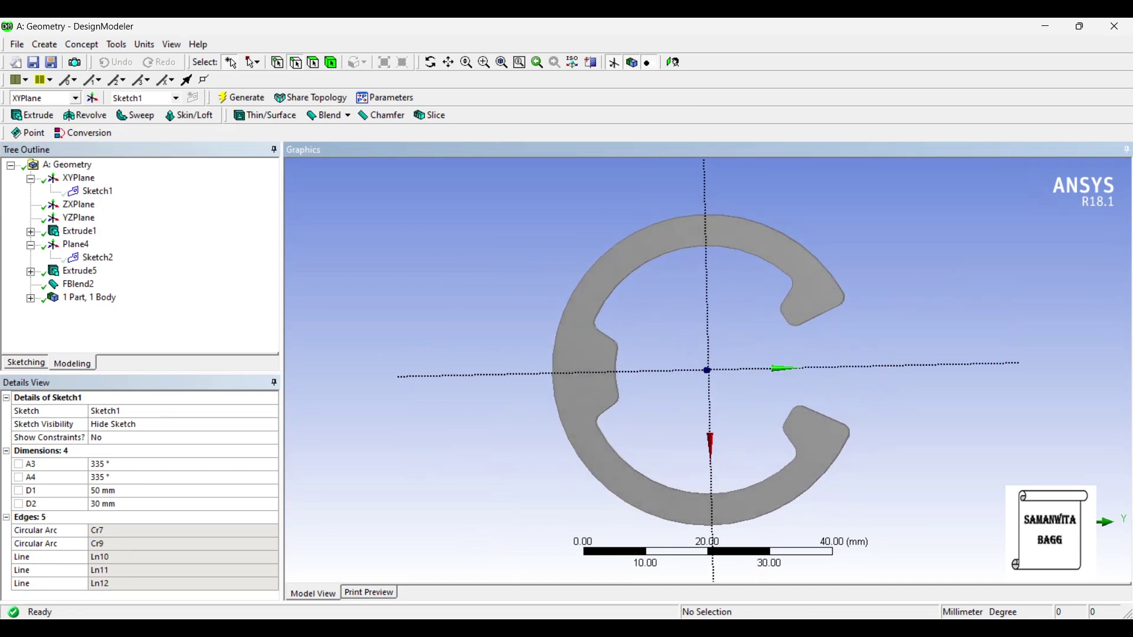
{"action": "key", "text": "alt+Tab"}
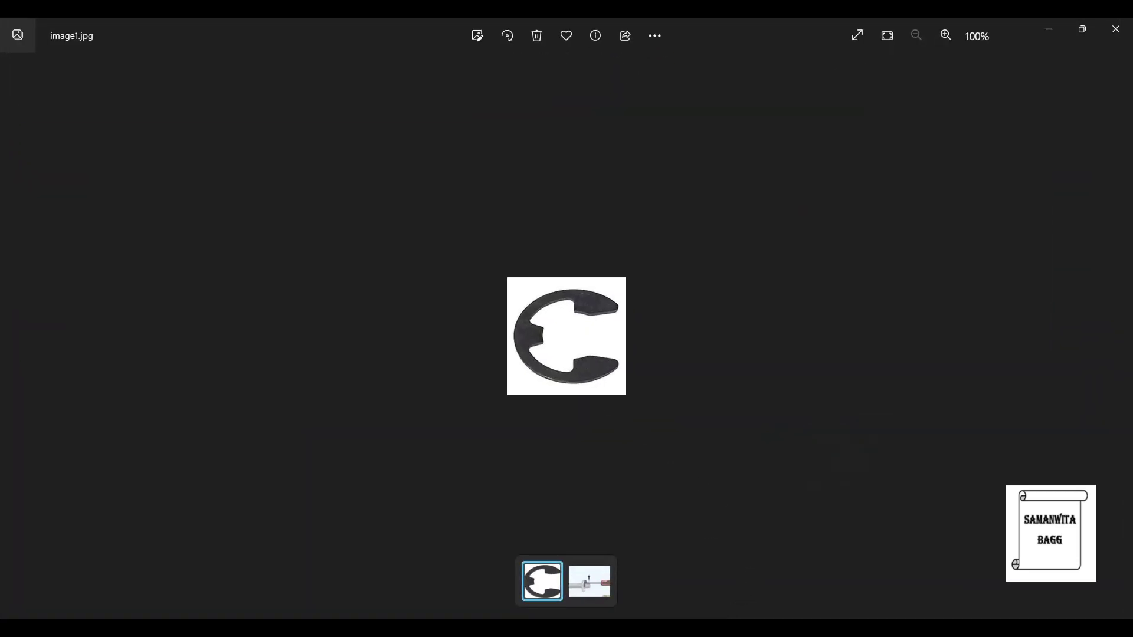
{"action": "key", "text": "alt+Tab"}
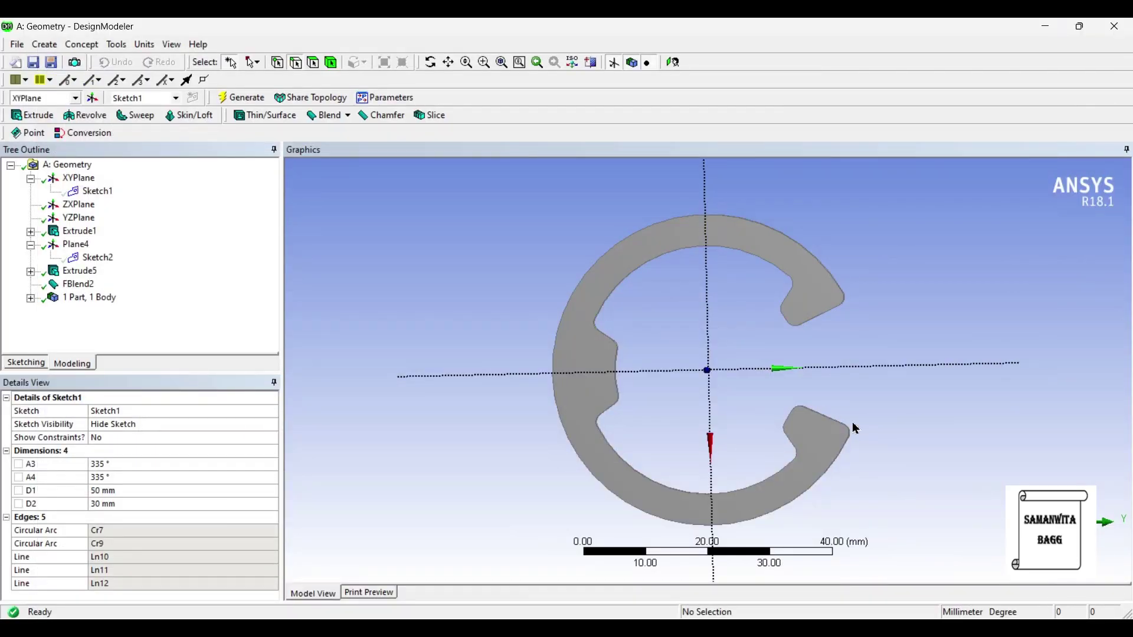